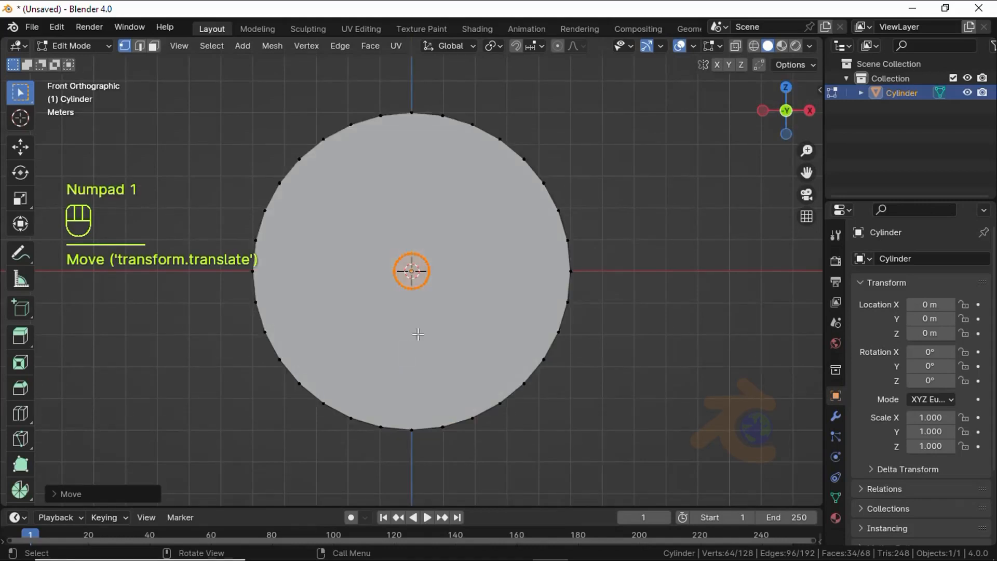
# Step: Move the selected small cylinder down along the Z axis by about 3.6 m, towards the disc's lower edge
pyautogui.keyDown('shift'); pyautogui.moveTo(422, 275); pyautogui.dragTo(435, 206, button='middle'); pyautogui.keyUp('shift')
pyautogui.press('g')
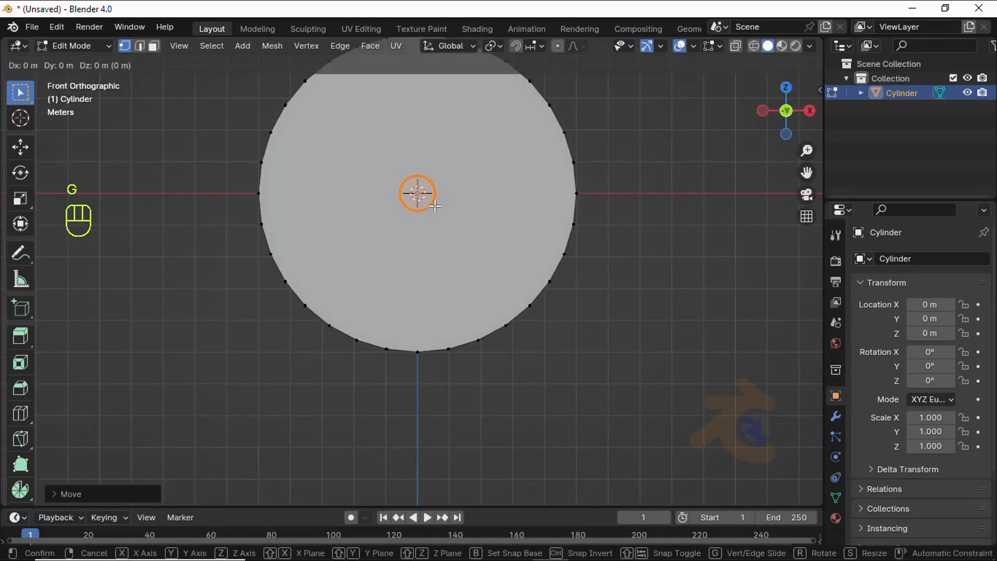
pyautogui.press('z')
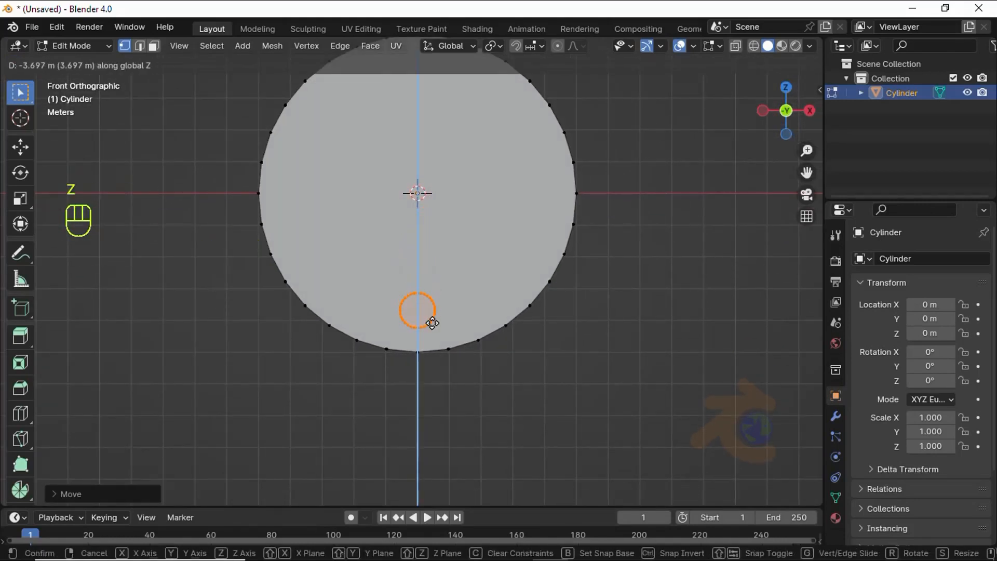
pyautogui.click(432, 323)
# Step: Lengthen the pin by moving its outer end along the Y axis away from the disc, and return to Object Mode in solid shading
pyautogui.moveTo(429, 319); pyautogui.dragTo(306, 344, button='middle')
pyautogui.press('KP_3')
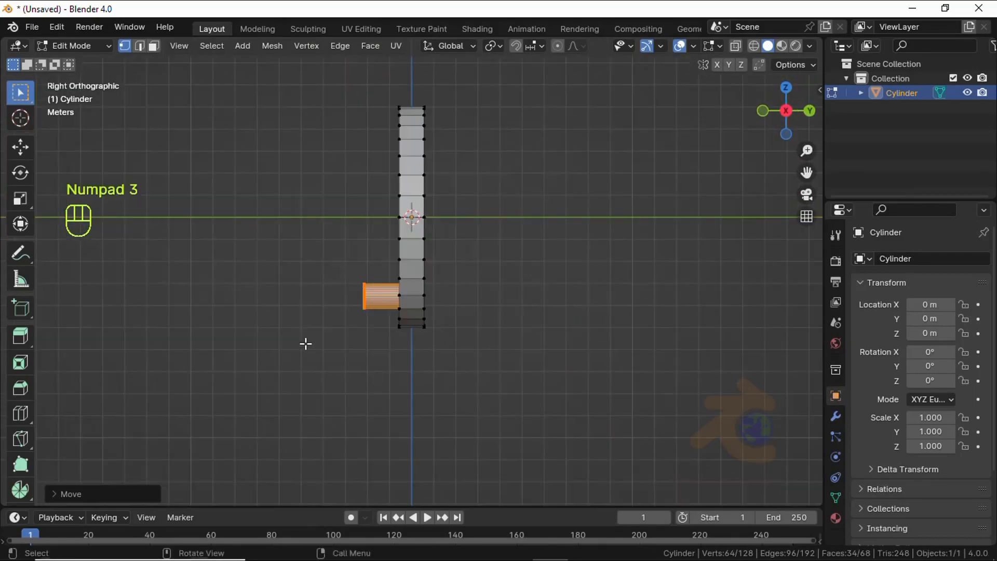
pyautogui.hotkey('shift', 'z')
pyautogui.moveTo(325, 274); pyautogui.dragTo(374, 324)
pyautogui.press('g')
pyautogui.press('y')
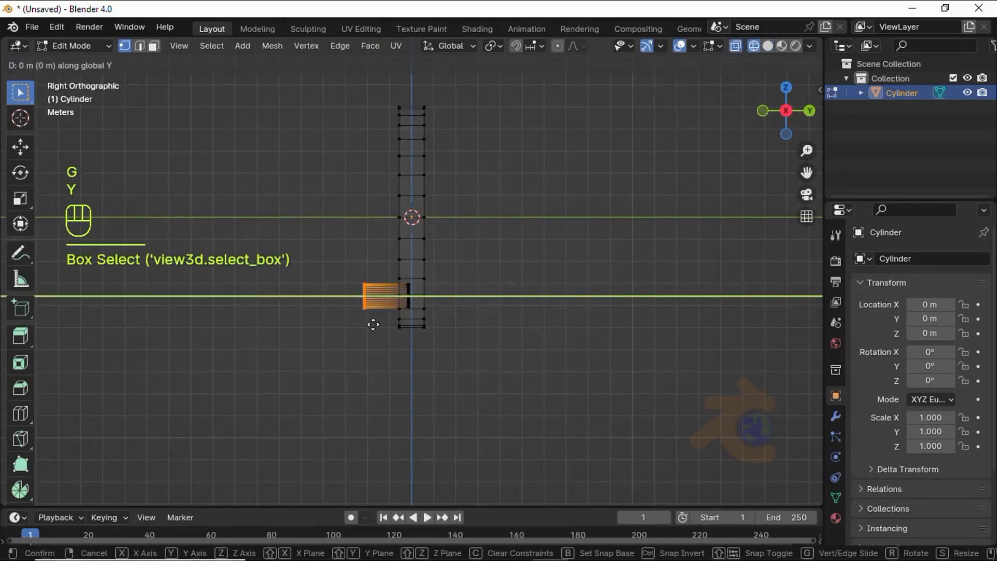
pyautogui.click(354, 323)
pyautogui.press('Tab')
pyautogui.press('KP_1')
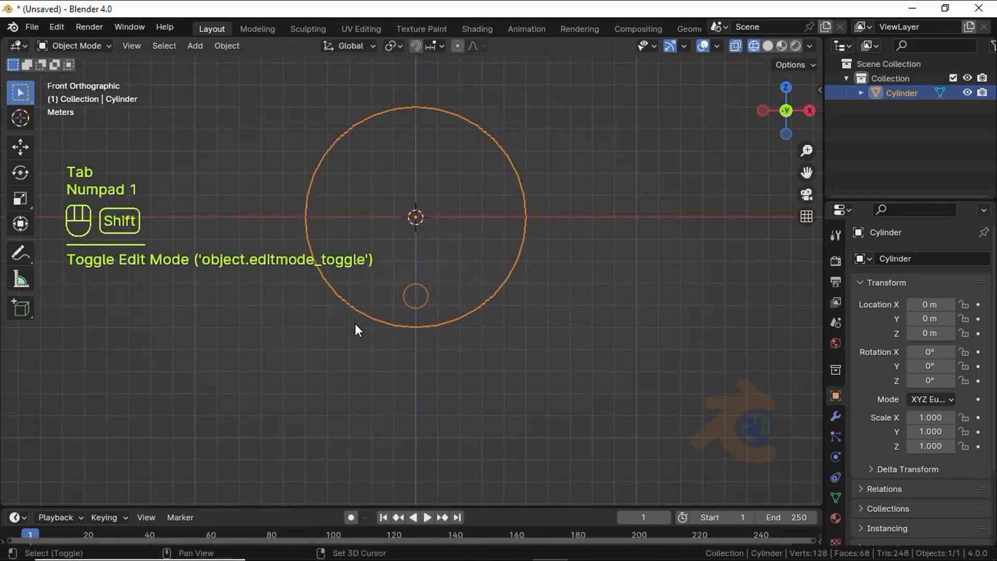
pyautogui.hotkey('shift', 'z')
# Step: Enable Cavity in the viewport shading options
pyautogui.moveTo(354, 323)
pyautogui.mouseDown(button='middle')
pyautogui.moveTo(379, 317)
pyautogui.moveTo(425, 350)
pyautogui.moveTo(781, 48)
pyautogui.mouseUp(button='middle')
pyautogui.press('KP_1')
pyautogui.click(809, 46)
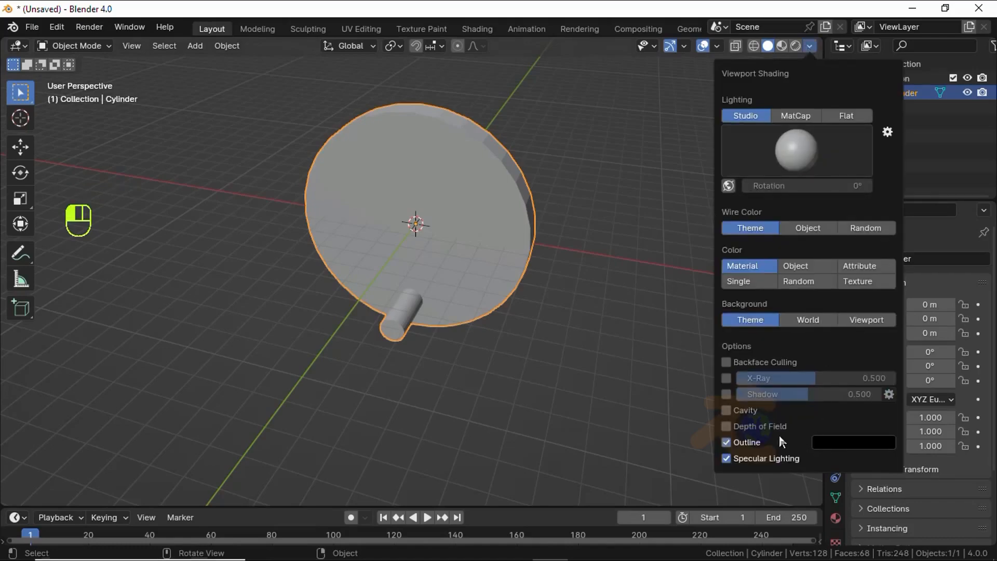
pyautogui.click(726, 410)
pyautogui.click(851, 460)
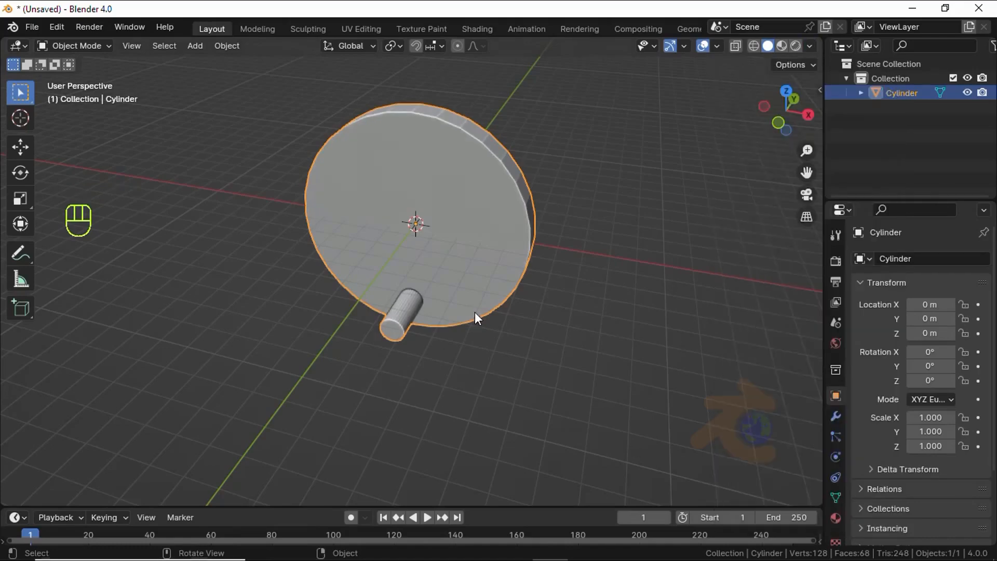
# Step: Join the disc and pin by applying Intersect (Boolean) to the whole mesh, using Union with Self Intersection enabled
pyautogui.press('Tab')
pyautogui.press('a')
pyautogui.moveTo(475, 312); pyautogui.dragTo(437, 300, button='middle')
pyautogui.hotkey('shift', 'z')
pyautogui.click(371, 47)
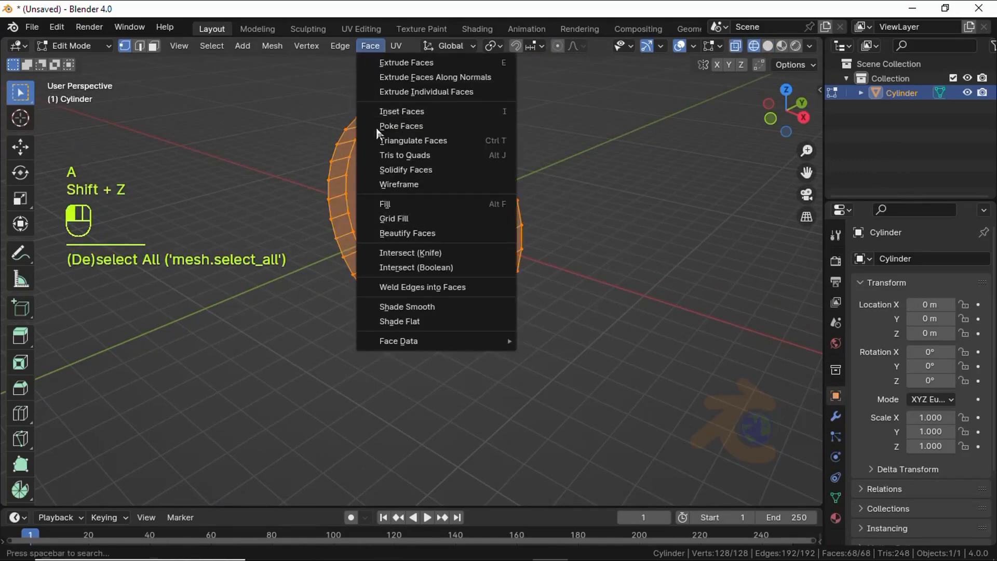
pyautogui.click(428, 267)
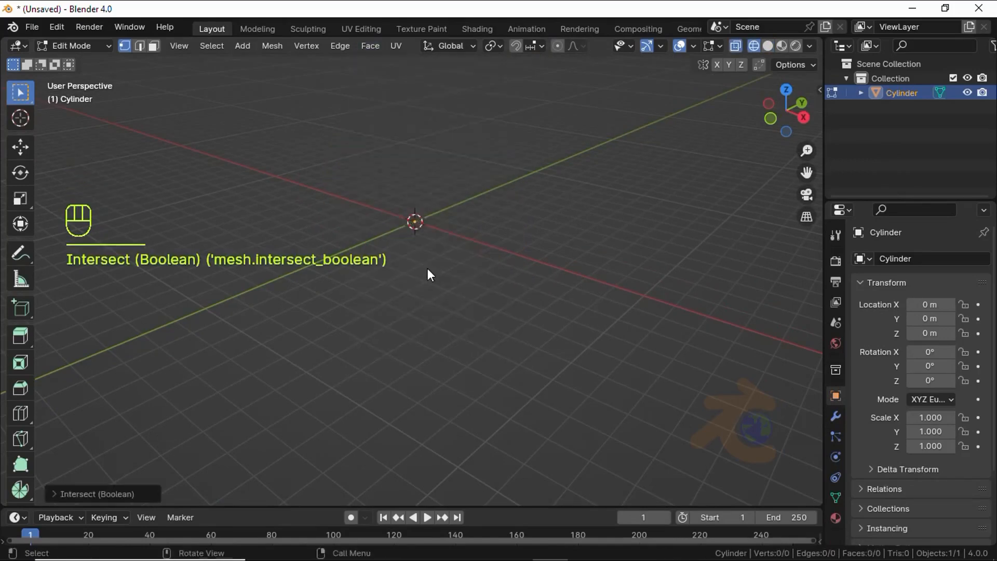
pyautogui.click(80, 494)
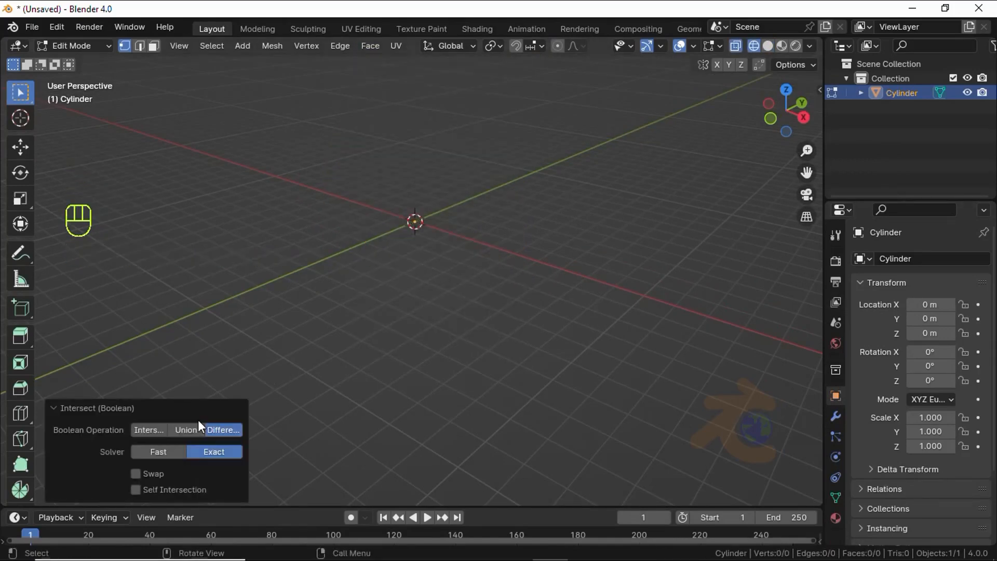
pyautogui.click(186, 430)
pyautogui.click(177, 491)
# Step: Add one loop cut around the pin near the middle of its length
pyautogui.moveTo(176, 487); pyautogui.dragTo(393, 333, button='middle')
pyautogui.press('Tab')
pyautogui.scroll(3, 367, 332)
pyautogui.press('Tab')
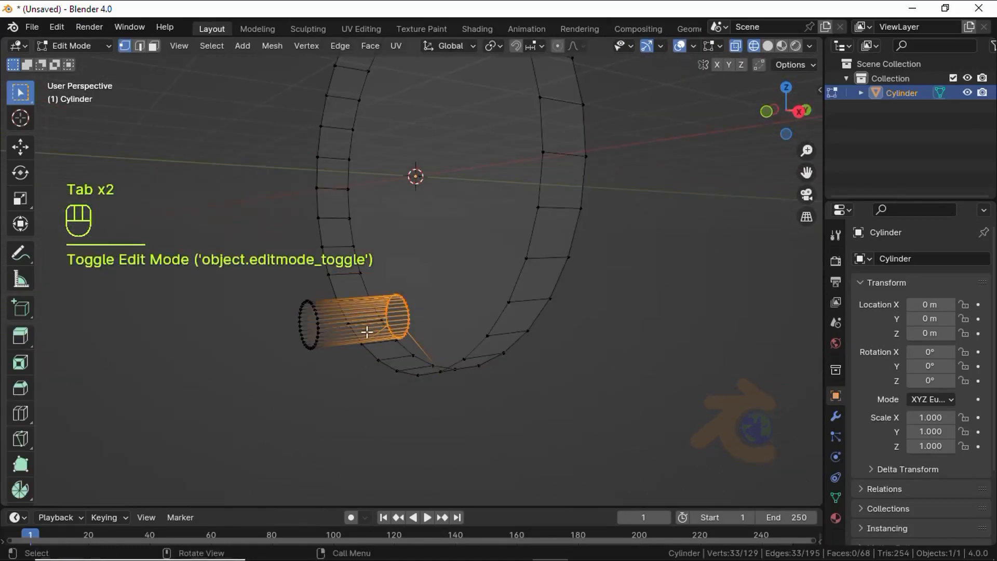
pyautogui.hotkey('ctrl', 'r')
pyautogui.click(367, 323)
pyautogui.click(367, 323)
# Step: Snap the 3D cursor to the selected edge loop on the pin
pyautogui.press('KP_1')
pyautogui.hotkey('shift', 'z')
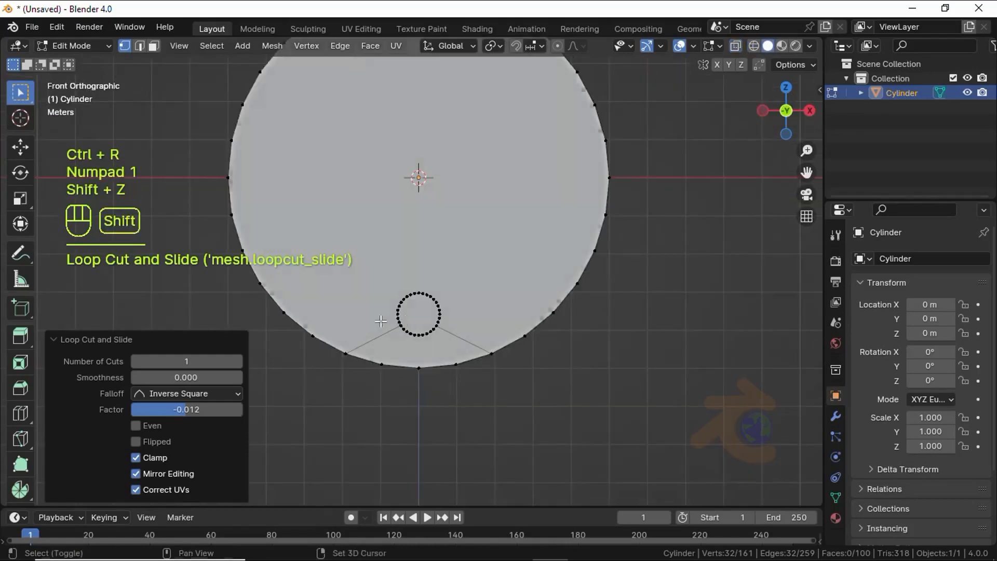
pyautogui.moveTo(367, 323); pyautogui.dragTo(416, 400, button='middle')
pyautogui.hotkey('shift', 's')
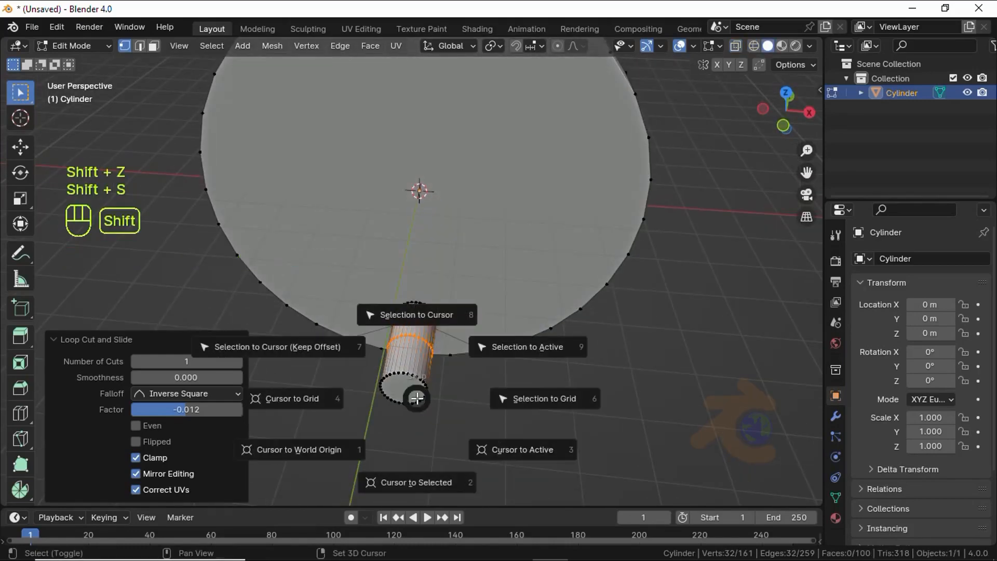
pyautogui.click(415, 481)
# Step: Shade the disc and pin smooth with Auto Smooth at 30°
pyautogui.press('Tab')
pyautogui.press('KP_1')
pyautogui.rightClick(384, 207)
pyautogui.moveTo(379, 291); pyautogui.dragTo(363, 307, button='middle')
pyautogui.click(385, 209)
pyautogui.press('KP_1')
pyautogui.scroll(2, 356, 269)
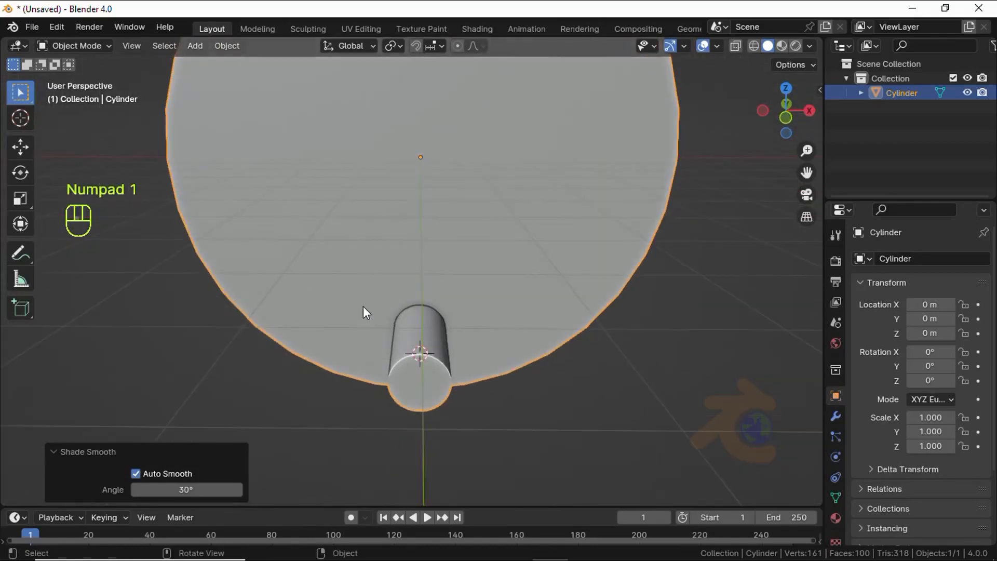
# Step: Add a 2 m cube at the 3D cursor on the pin and enter Edit Mode for it
pyautogui.hotkey('shift', 'a')
pyautogui.moveTo(281, 271)
pyautogui.click(421, 289)
pyautogui.press('`')
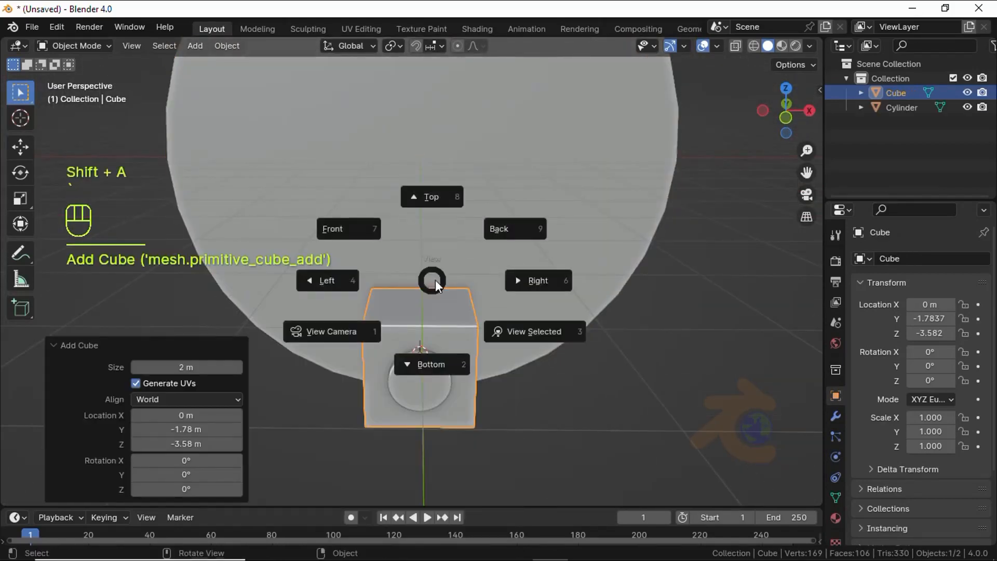
pyautogui.press('Tab')
pyautogui.press('KP_1')
# Step: Scale the cube along the Y axis to about 0.82 so the pin protrudes on both sides
pyautogui.moveTo(488, 327); pyautogui.dragTo(474, 368, button='middle')
pyautogui.press('s')
pyautogui.press('y')
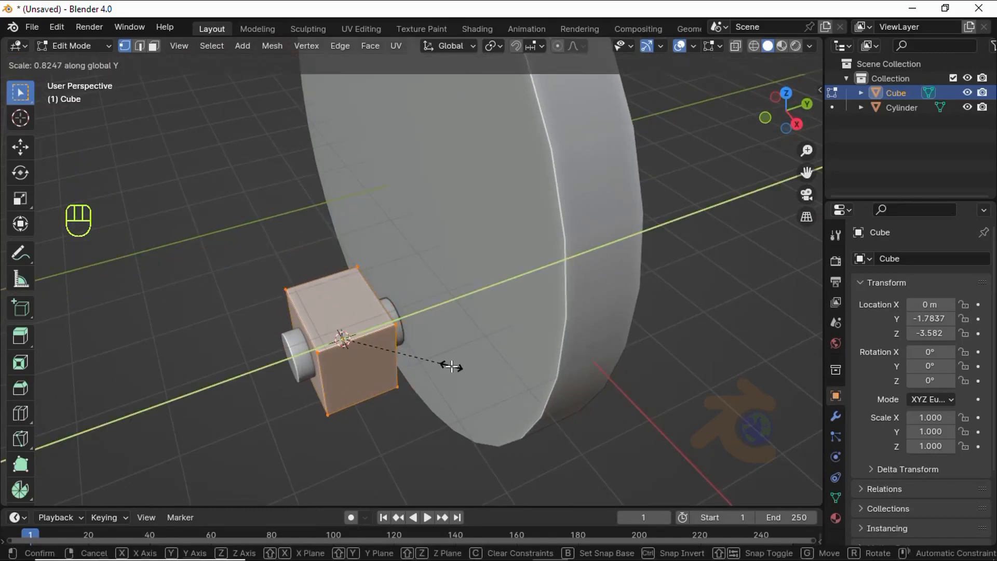
pyautogui.click(451, 366)
# Step: Rotate the cube around the Y axis by about -11.5°
pyautogui.press('KP_1')
pyautogui.press('r')
pyautogui.press('y')
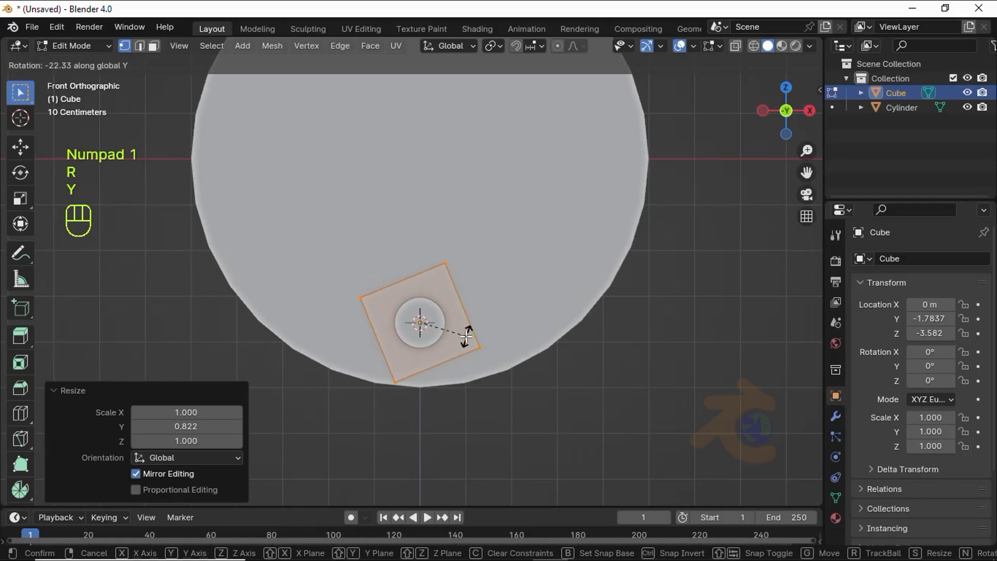
pyautogui.click(469, 350)
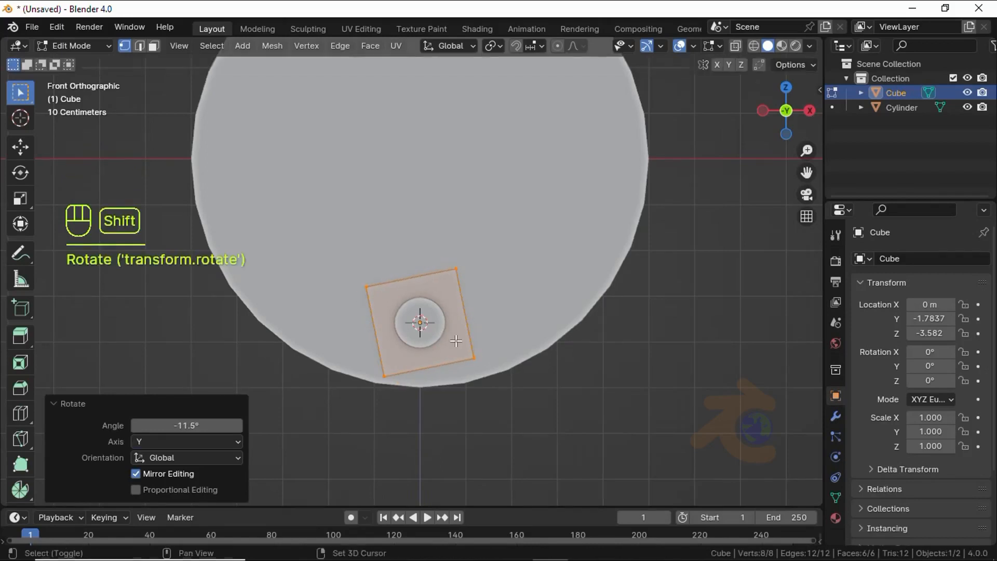
# Step: Extrude the cube's face on the negative X side along its normals by about 14.1 m to form a long arm
pyautogui.keyDown('shift'); pyautogui.moveTo(168, 237); pyautogui.dragTo(237, 214, button='middle'); pyautogui.keyUp('shift')
pyautogui.click(154, 46)
pyautogui.moveTo(241, 128); pyautogui.dragTo(285, 153, button='middle')
pyautogui.click(481, 337)
pyautogui.press('KP_1')
pyautogui.rightClick(467, 323)
pyautogui.click(457, 328)
pyautogui.scroll(-3, 460, 307)
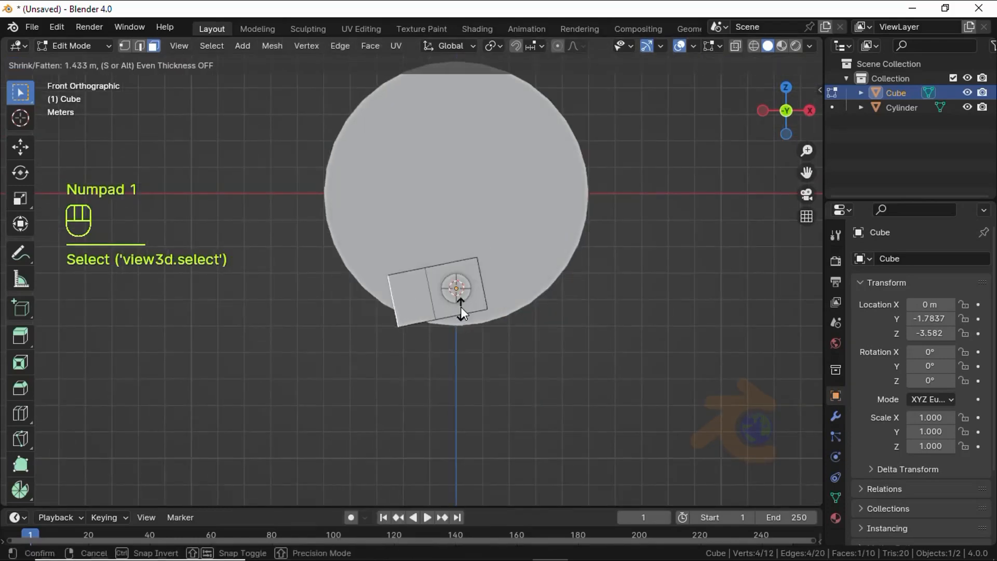
pyautogui.click(516, 141)
# Step: Snap the 3D cursor to the selected end face of the arm
pyautogui.keyDown('shift'); pyautogui.moveTo(426, 298); pyautogui.dragTo(619, 218, button='middle'); pyautogui.keyUp('shift')
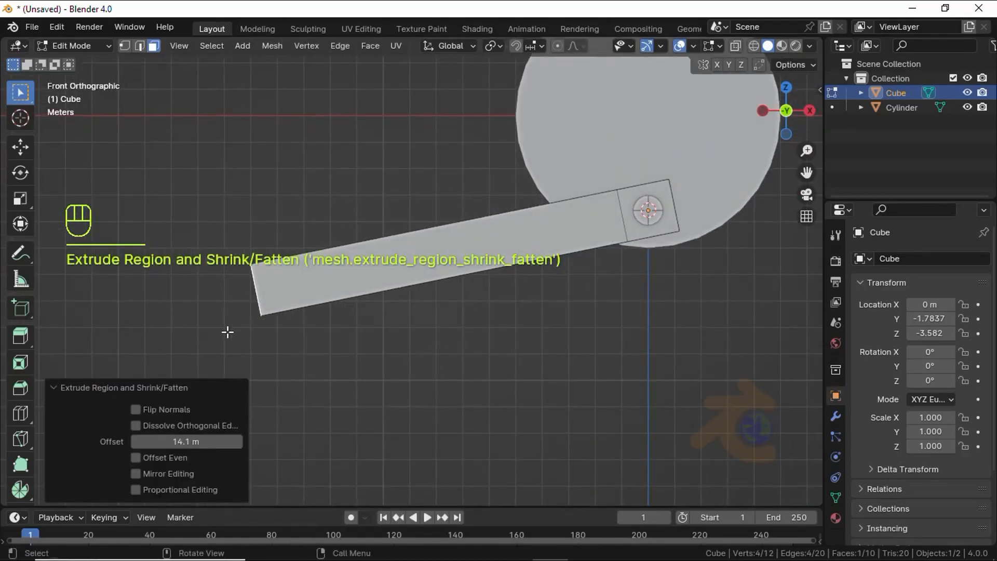
pyautogui.hotkey('shift', 's')
pyautogui.click(231, 409)
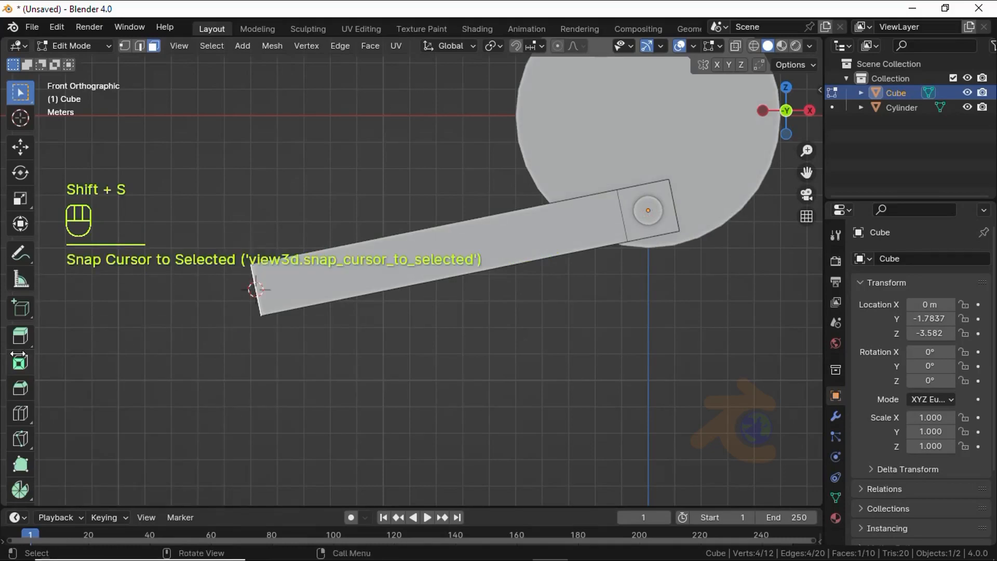
# Step: Spin the arm's end face around the Y axis in 12 steps by about 54°
pyautogui.click(20, 489)
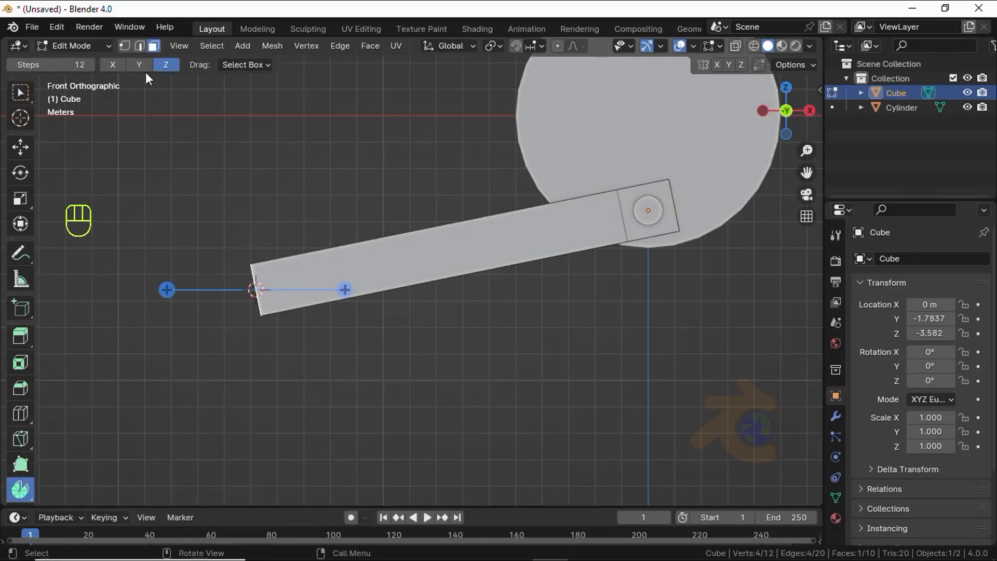
pyautogui.click(138, 65)
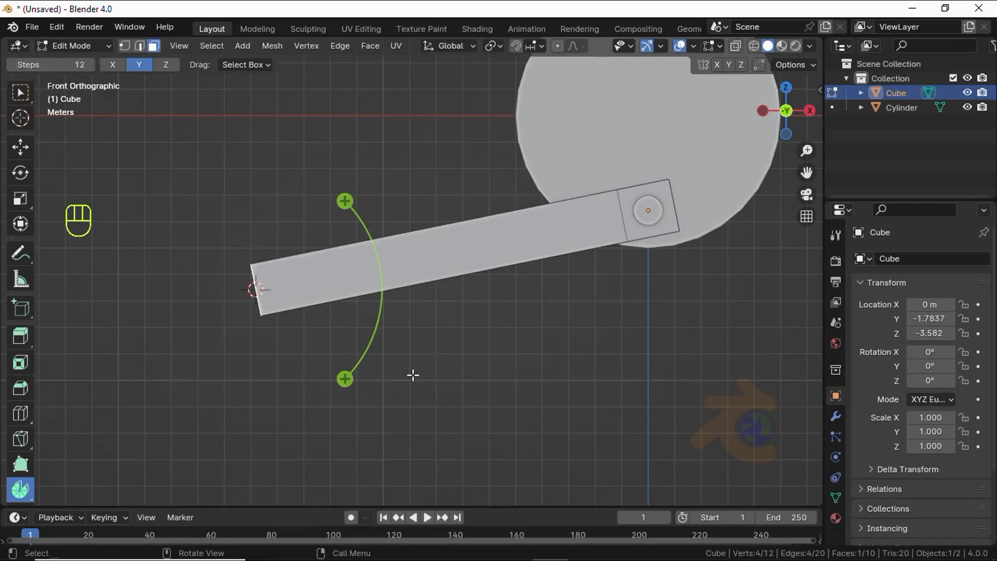
pyautogui.moveTo(345, 202); pyautogui.dragTo(247, 230)
pyautogui.keyDown('shift'); pyautogui.moveTo(283, 334); pyautogui.dragTo(294, 242, button='middle'); pyautogui.keyUp('shift')
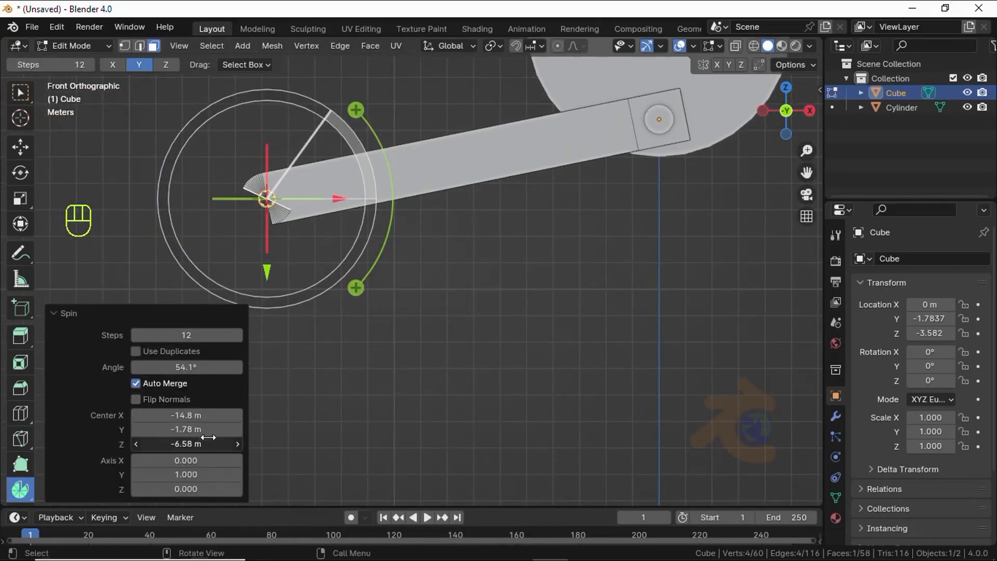
# Step: Set the spin centre to X -13.5 m and Z -10.6 m so the arm's end curves downward
pyautogui.moveTo(186, 444); pyautogui.dragTo(878, 371)
pyautogui.moveTo(186, 415); pyautogui.dragTo(240, 429)
pyautogui.moveTo(186, 443); pyautogui.dragTo(884, 370)
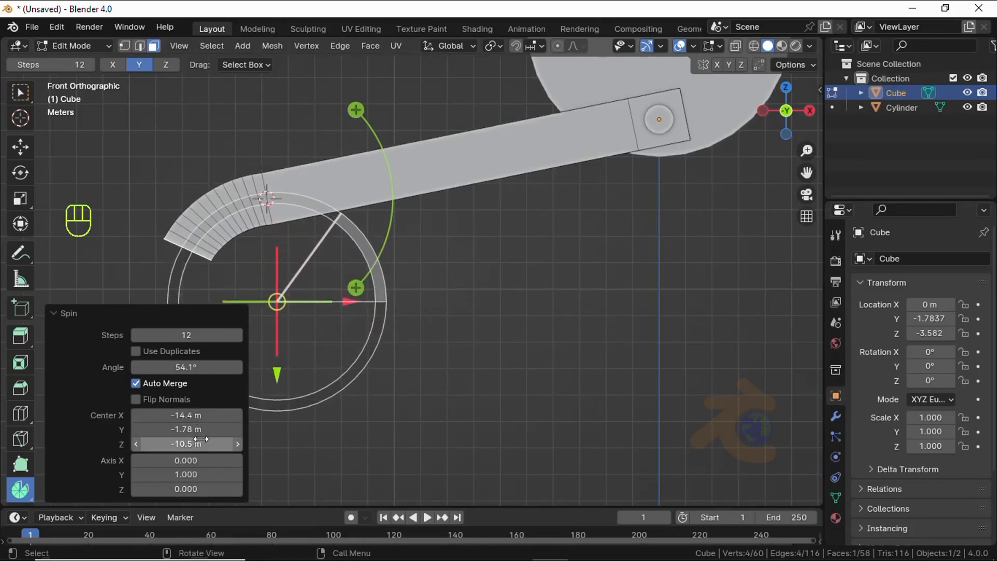
pyautogui.moveTo(186, 415); pyautogui.dragTo(265, 454)
pyautogui.moveTo(200, 445)
pyautogui.mouseDown()
pyautogui.moveTo(233, 458)
pyautogui.moveTo(195, 433)
pyautogui.mouseUp()
pyautogui.scroll(-1, 419, 387)
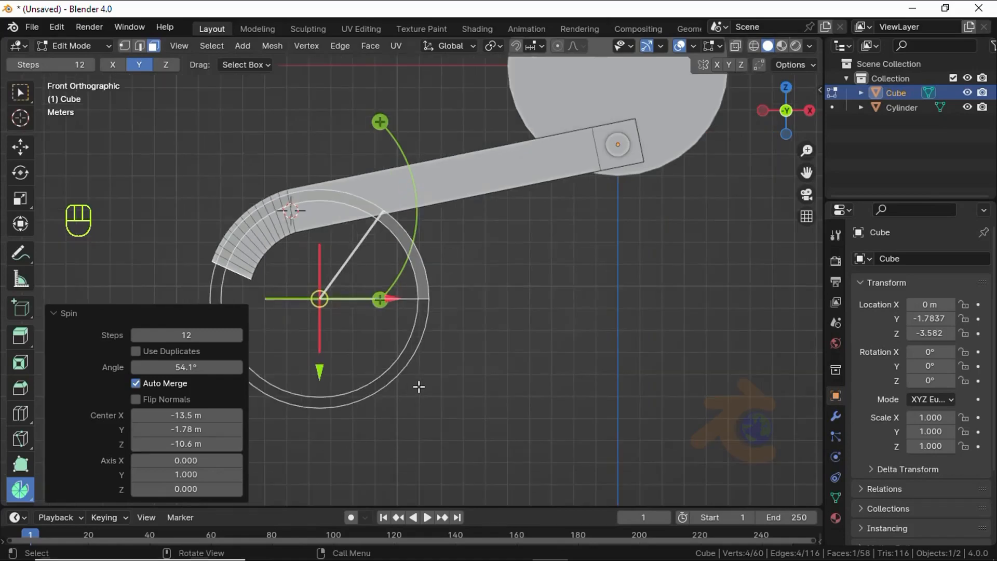
pyautogui.keyDown('shift'); pyautogui.moveTo(448, 375); pyautogui.dragTo(460, 360, button='middle'); pyautogui.keyUp('shift')
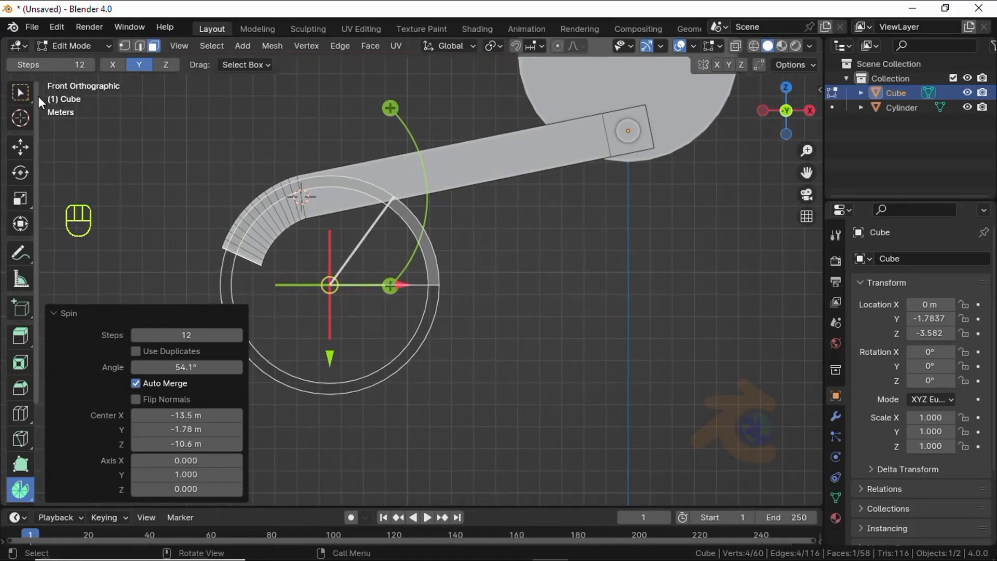
# Step: Set the spin angle to 64.7° and its centre X to -13.2 m, then deselect the mesh
pyautogui.moveTo(186, 367); pyautogui.dragTo(128, 216)
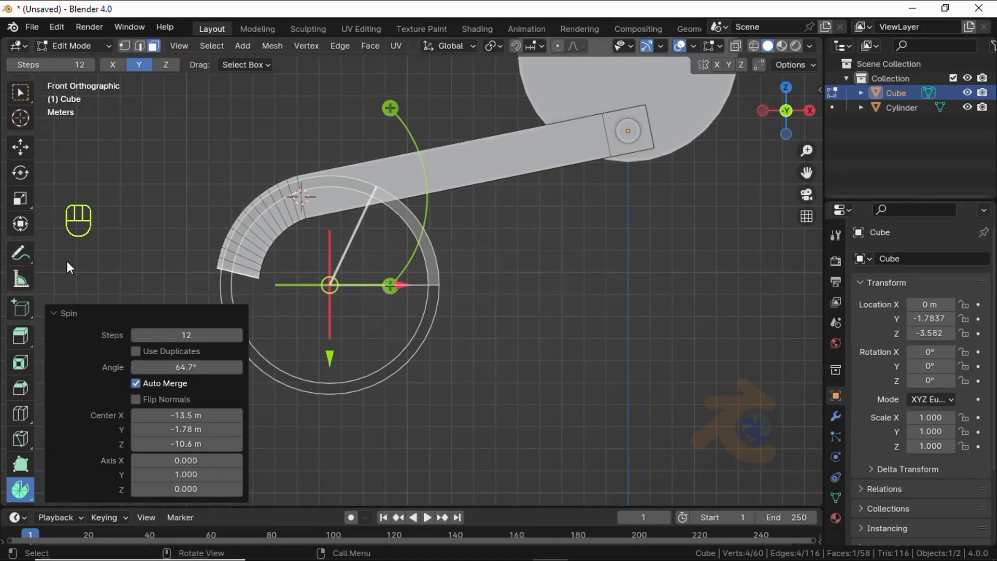
pyautogui.scroll(2, 259, 290)
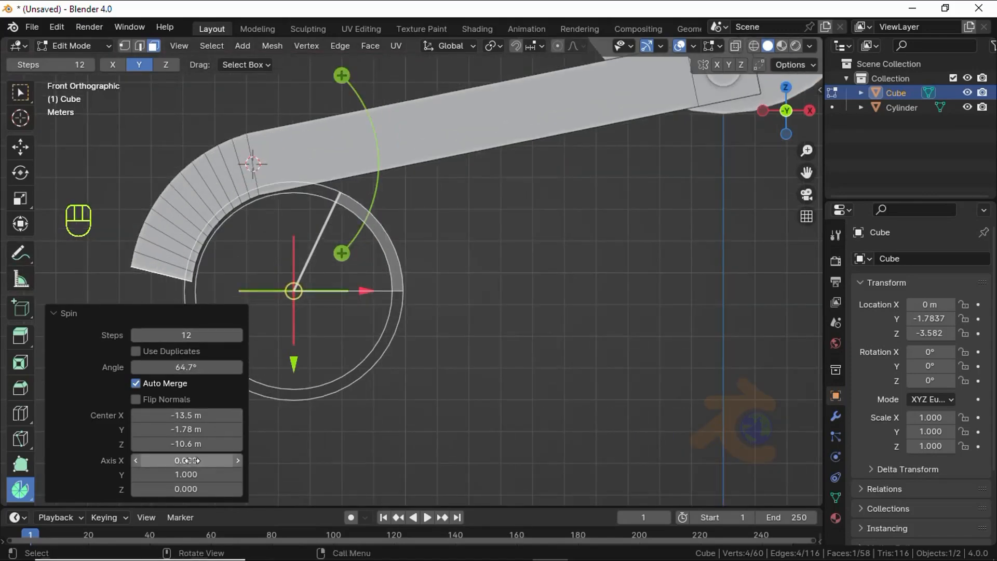
pyautogui.moveTo(188, 445)
pyautogui.mouseDown()
pyautogui.moveTo(214, 453)
pyautogui.moveTo(329, 419)
pyautogui.moveTo(208, 447)
pyautogui.mouseUp()
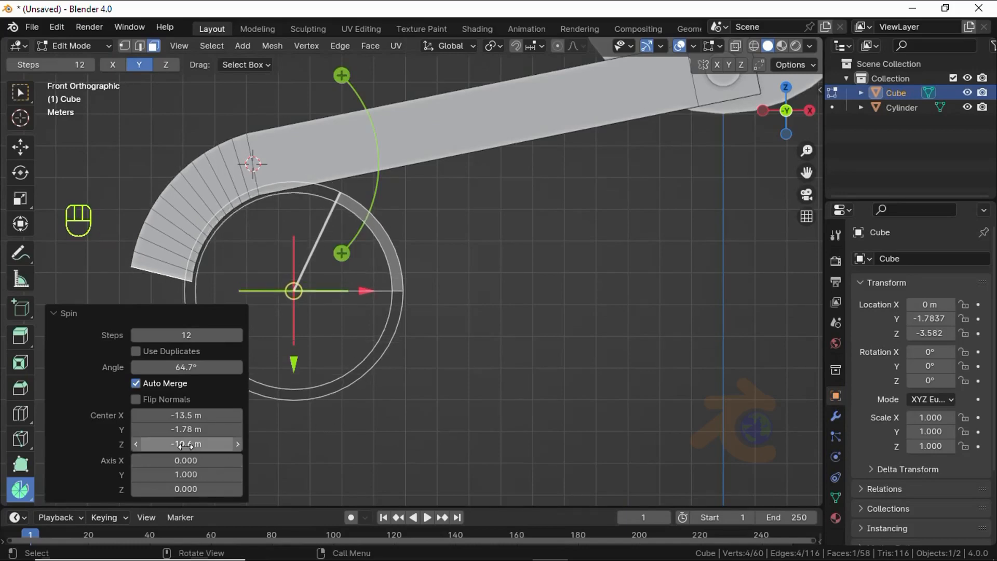
pyautogui.keyDown('shift'); pyautogui.moveTo(179, 416); pyautogui.dragTo(93, 423); pyautogui.keyUp('shift')
pyautogui.scroll(-4, 601, 405)
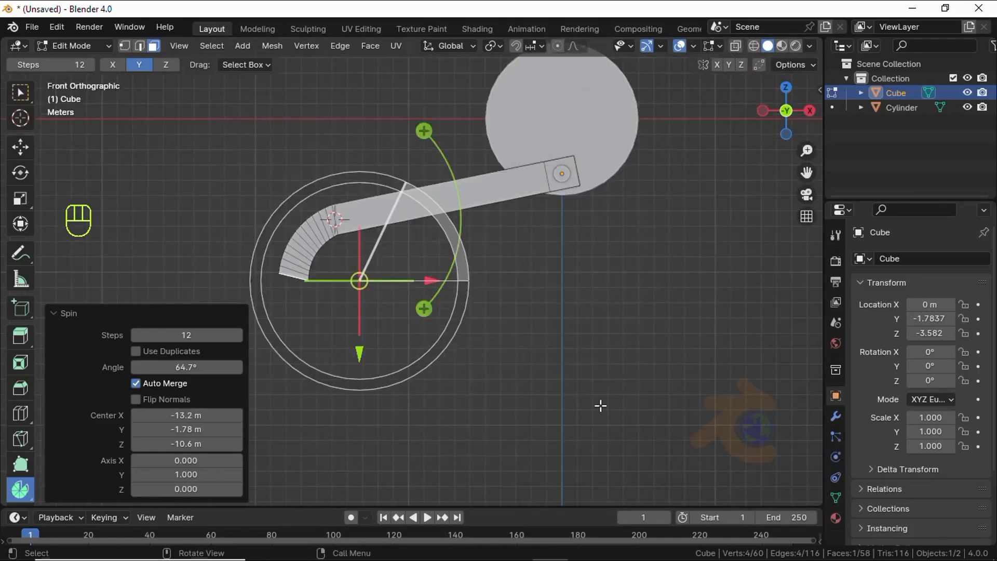
pyautogui.click(314, 361)
# Step: Extrude the end face of the bend along its normals with an offset of 0 m
pyautogui.scroll(3, 180, 313)
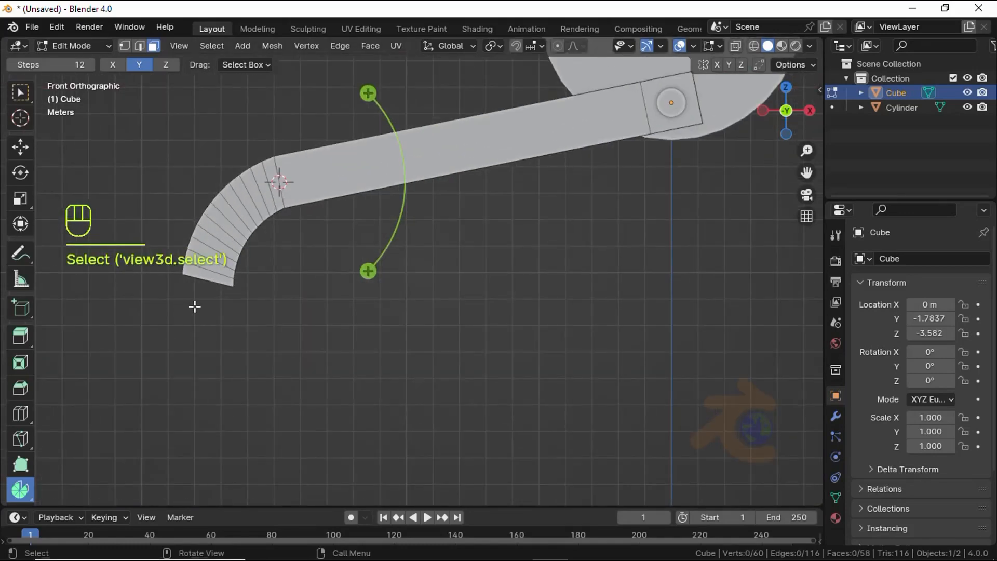
pyautogui.moveTo(194, 306); pyautogui.dragTo(90, 174, button='middle')
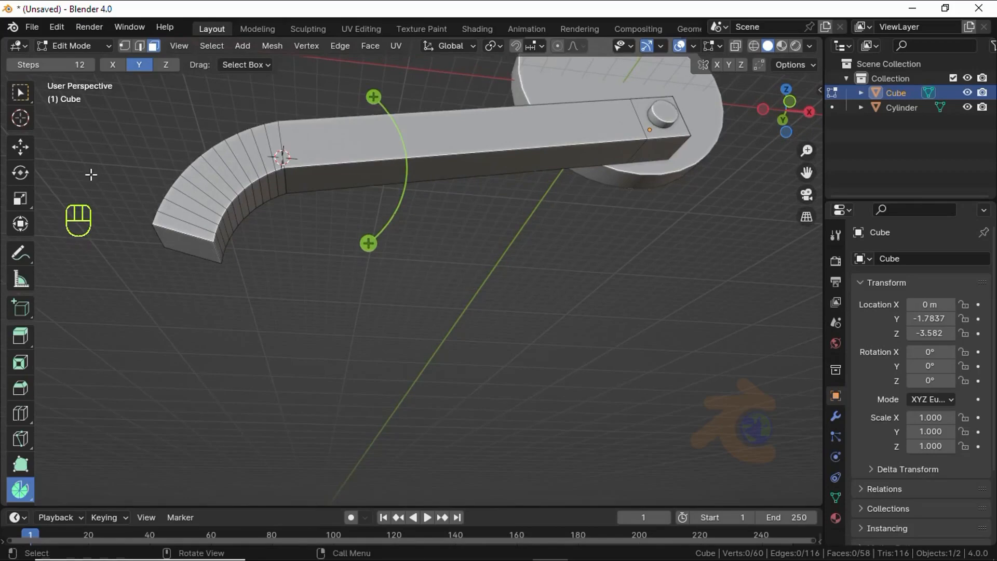
pyautogui.click(198, 221)
pyautogui.press('KP_1')
pyautogui.rightClick(256, 293)
pyautogui.click(211, 279)
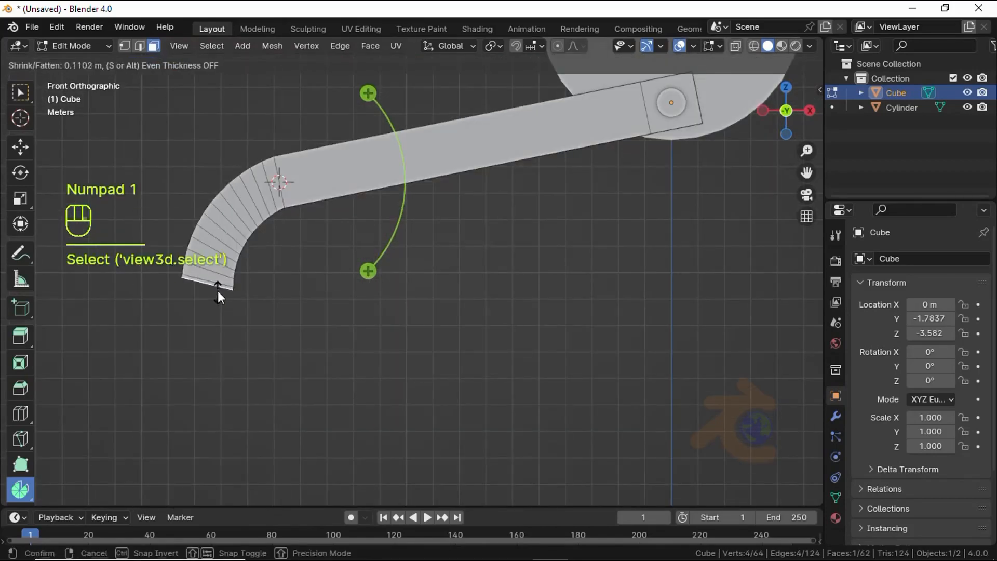
pyautogui.click(216, 281)
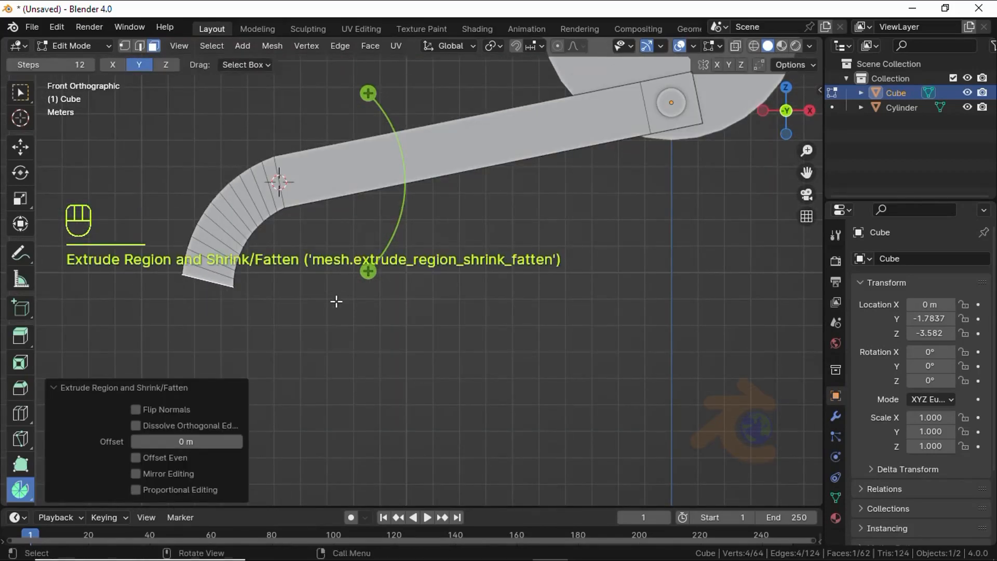
# Step: Undo the last extrusion and flatten the arm's end face by scaling it to 0 along Z
pyautogui.hotkey('ctrl', 'z')
pyautogui.press('s')
pyautogui.press('z')
pyautogui.press('KP_0')
pyautogui.press('KP_Enter')
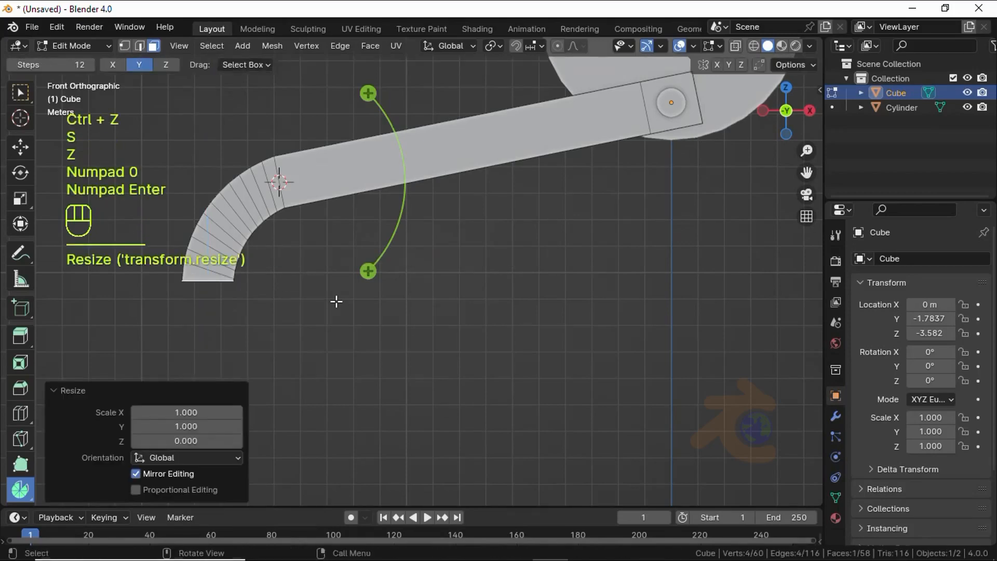
# Step: Move the flattened end face down about 0.55 m along Z and return to box selection
pyautogui.press('g')
pyautogui.press('z')
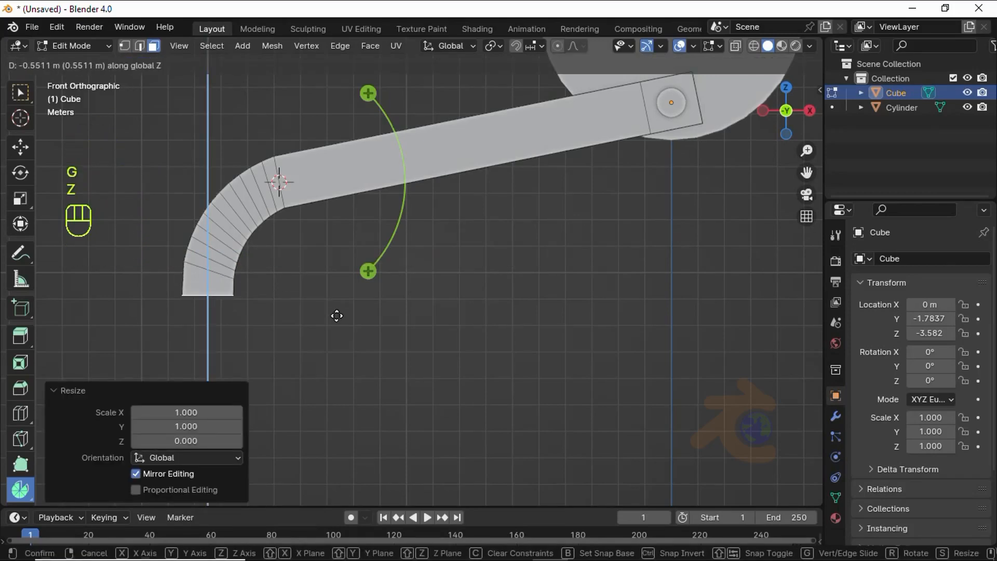
pyautogui.click(337, 315)
pyautogui.click(20, 92)
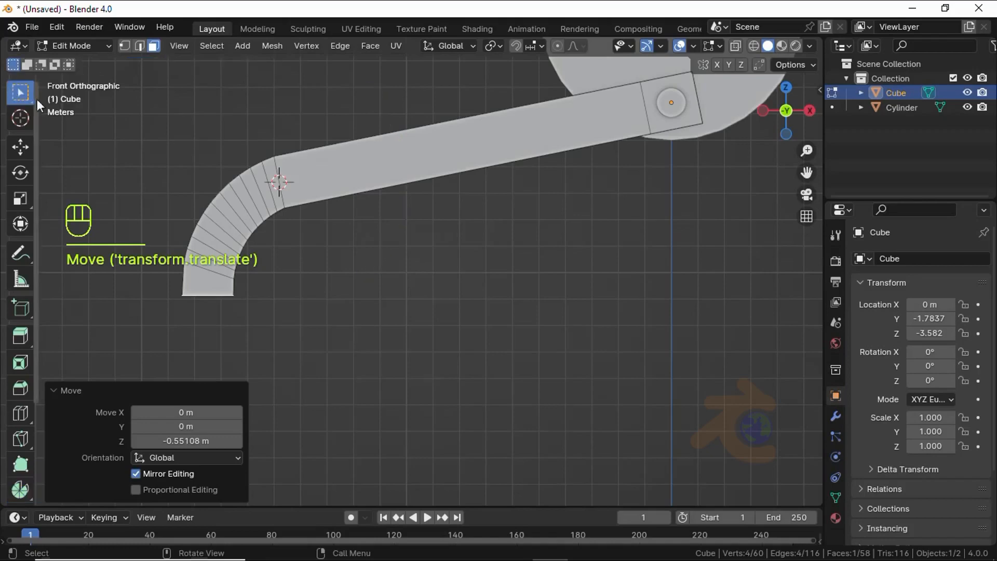
# Step: Move the outer edge of the arm's end face down about 1.8 m along Z to form a pointed tip
pyautogui.scroll(5, 138, 260)
pyautogui.click(139, 46)
pyautogui.moveTo(176, 135); pyautogui.dragTo(142, 94, button='middle')
pyautogui.click(170, 226)
pyautogui.press('KP_1')
pyautogui.press('g')
pyautogui.press('z')
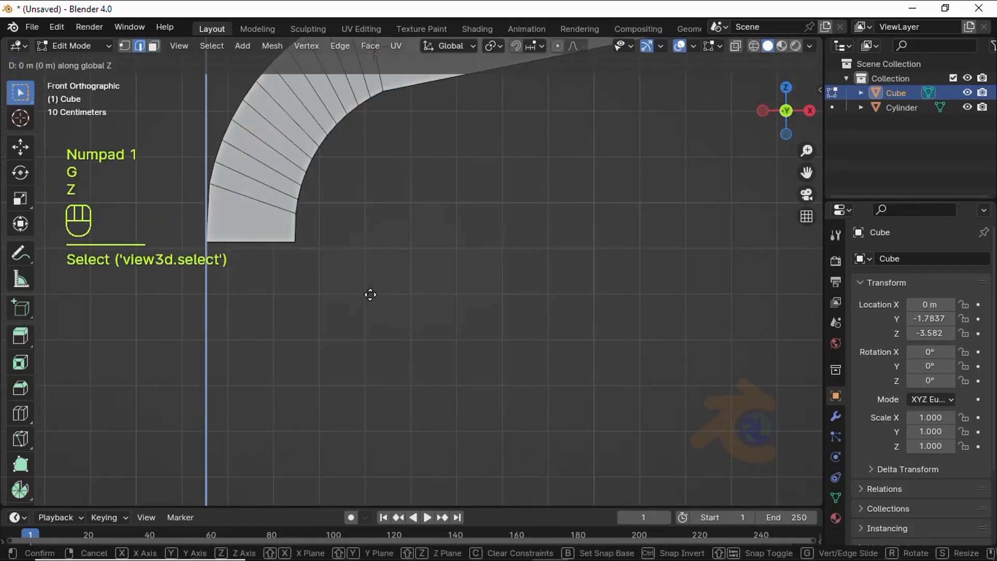
pyautogui.click(368, 375)
pyautogui.scroll(-6, 361, 322)
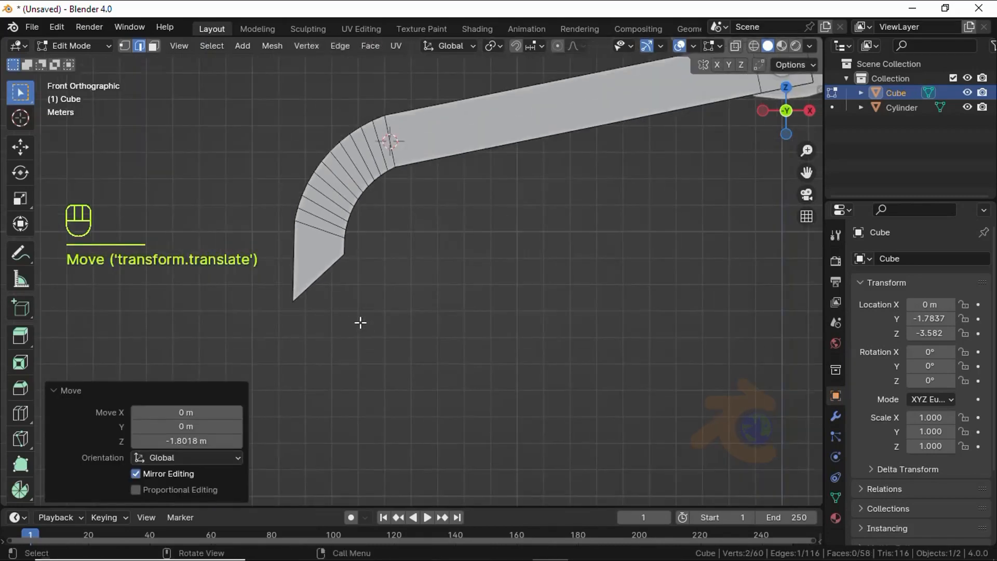
# Step: Add a Boolean Difference modifier to the arm with Cylinder as the cutting object and the Fast solver
pyautogui.press('Tab')
pyautogui.moveTo(525, 275); pyautogui.dragTo(497, 267, button='middle')
pyautogui.click(516, 222)
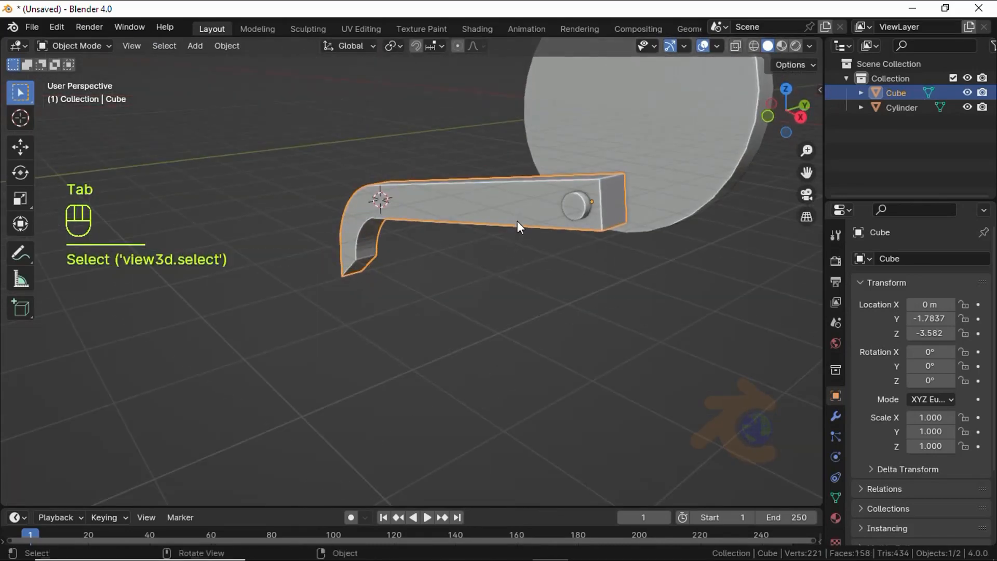
pyautogui.click(837, 415)
pyautogui.click(894, 258)
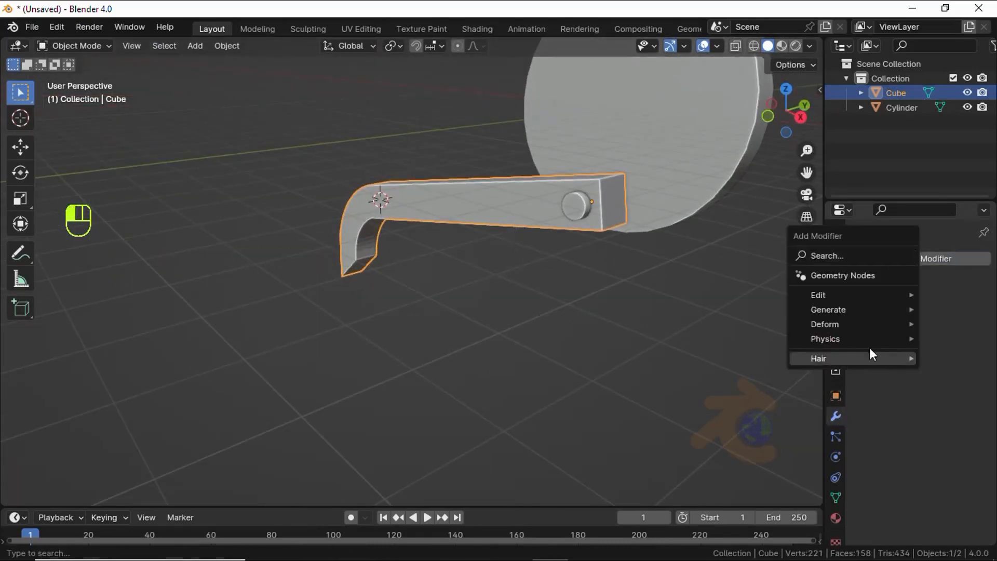
pyautogui.moveTo(831, 307)
pyautogui.click(720, 100)
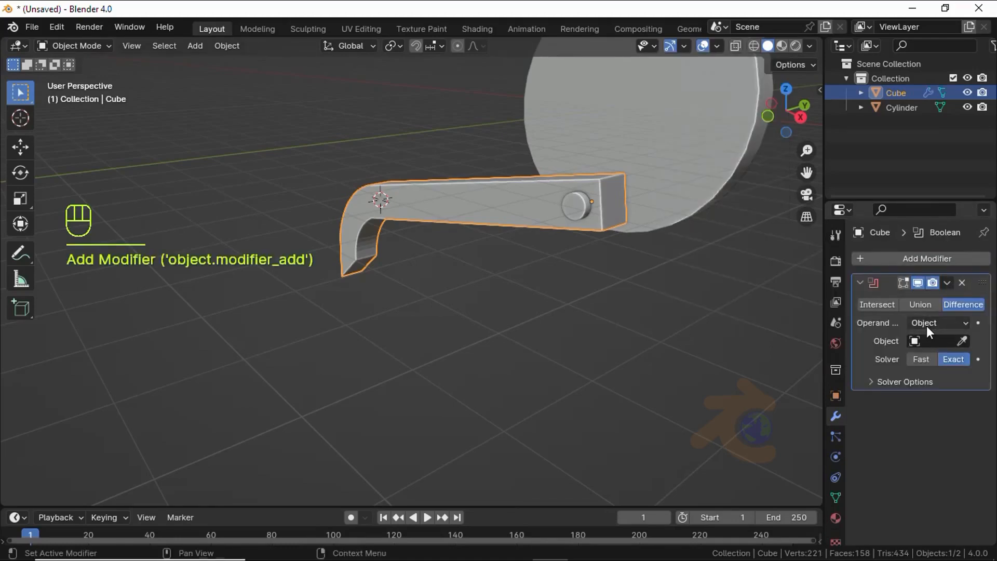
pyautogui.click(932, 340)
pyautogui.click(898, 359)
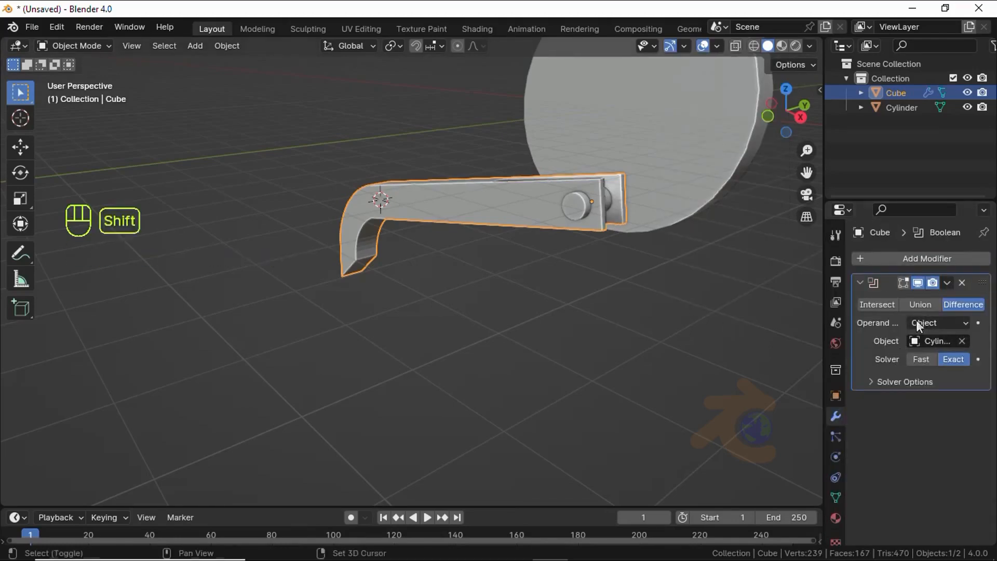
pyautogui.click(935, 359)
# Step: Apply the Boolean modifier to the arm and open its mesh for editing
pyautogui.hotkey('shift', 'z')
pyautogui.press('KP_1')
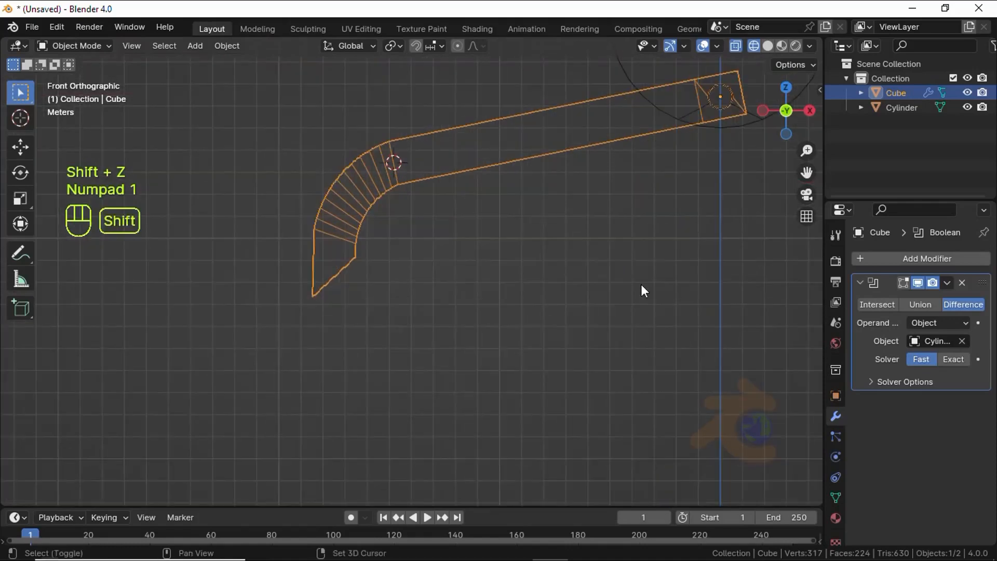
pyautogui.keyDown('shift'); pyautogui.moveTo(642, 287); pyautogui.dragTo(495, 415, button='middle'); pyautogui.keyUp('shift')
pyautogui.hotkey('ctrl', 'a')
pyautogui.press('Tab')
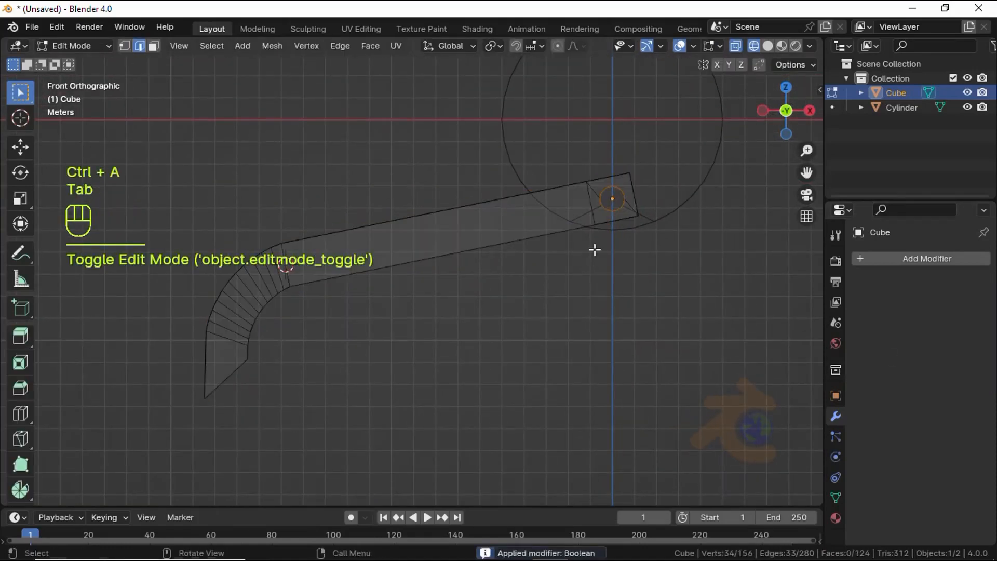
# Step: Inspect the pin cut in the arm and hide the Cylinder object to expose the hole in solid shading
pyautogui.keyDown('shift'); pyautogui.moveTo(595, 250); pyautogui.dragTo(481, 339, button='middle'); pyautogui.keyUp('shift')
pyautogui.hotkey('shift', 'z')
pyautogui.press('Tab')
pyautogui.moveTo(554, 316); pyautogui.dragTo(534, 363, button='middle')
pyautogui.press('Tab')
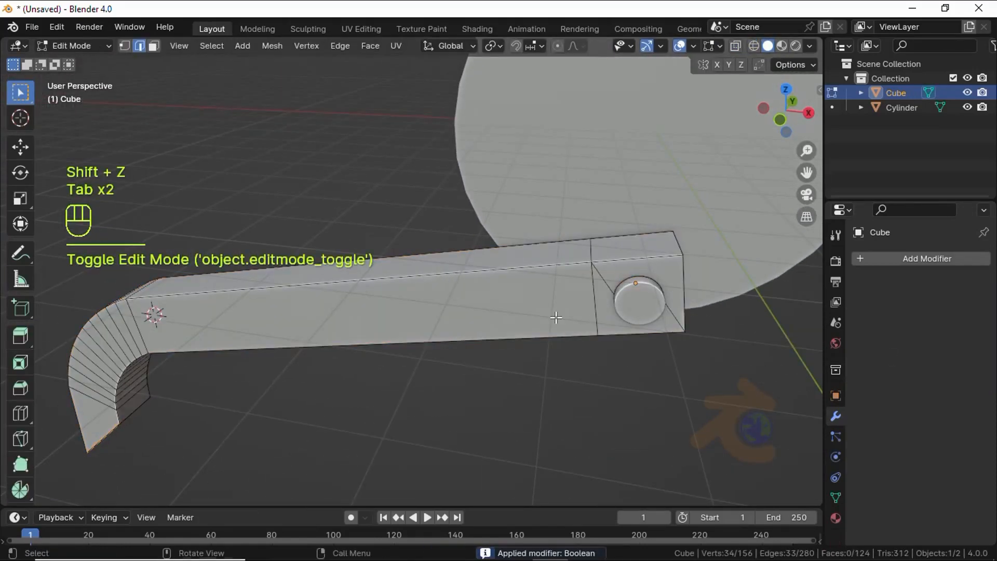
pyautogui.hotkey('shift', 'z')
pyautogui.moveTo(569, 317); pyautogui.dragTo(561, 350, button='middle')
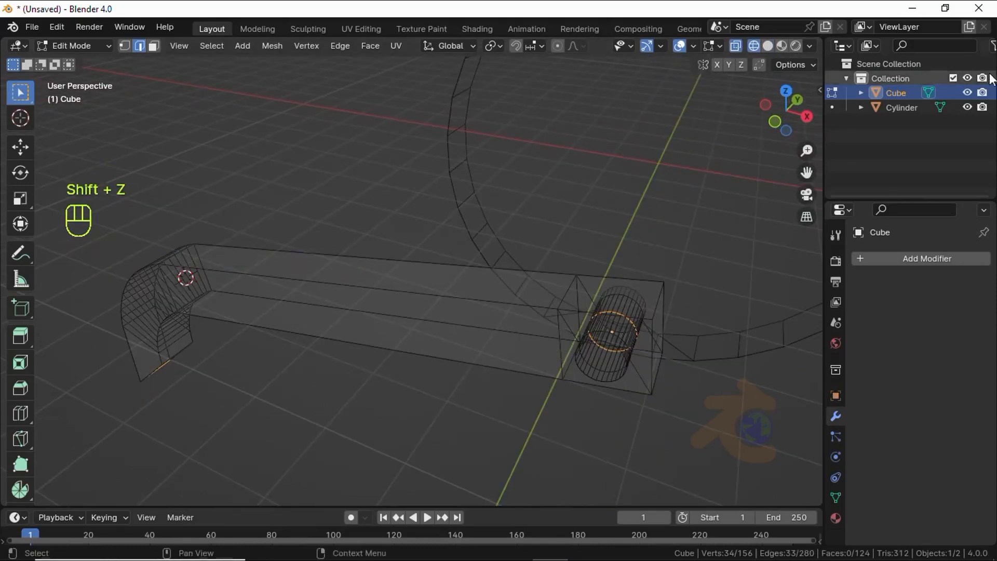
pyautogui.click(967, 107)
pyautogui.hotkey('shift', 'z')
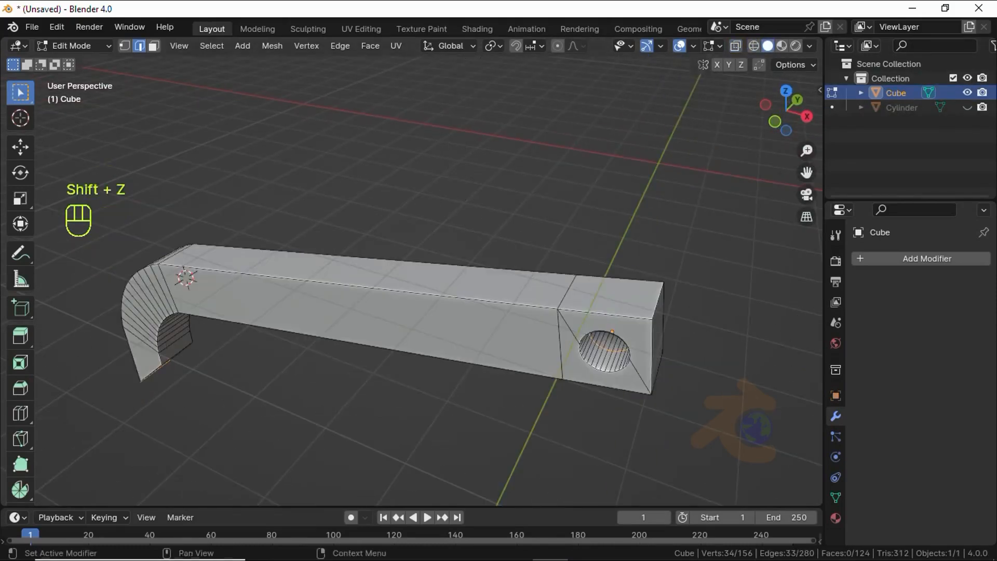
# Step: Select the faces inside the arm's pin hole and scale them by about 1.096 in X and Z, excluding Y
pyautogui.click(155, 46)
pyautogui.keyDown('alt'); pyautogui.keyDown('shift'); pyautogui.click(606, 352); pyautogui.keyUp('shift'); pyautogui.keyUp('alt')
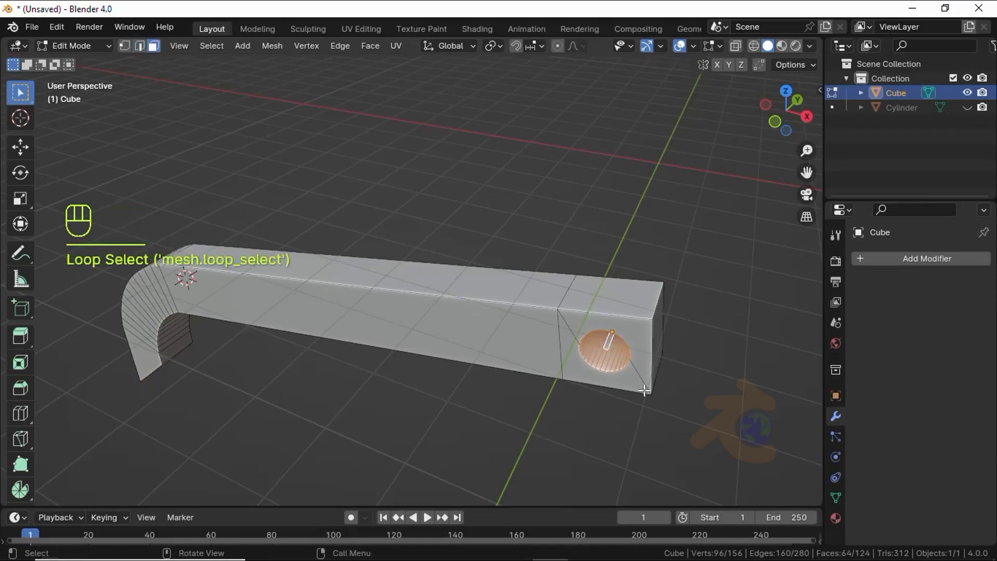
pyautogui.press('s')
pyautogui.hotkey('shift', 'y')
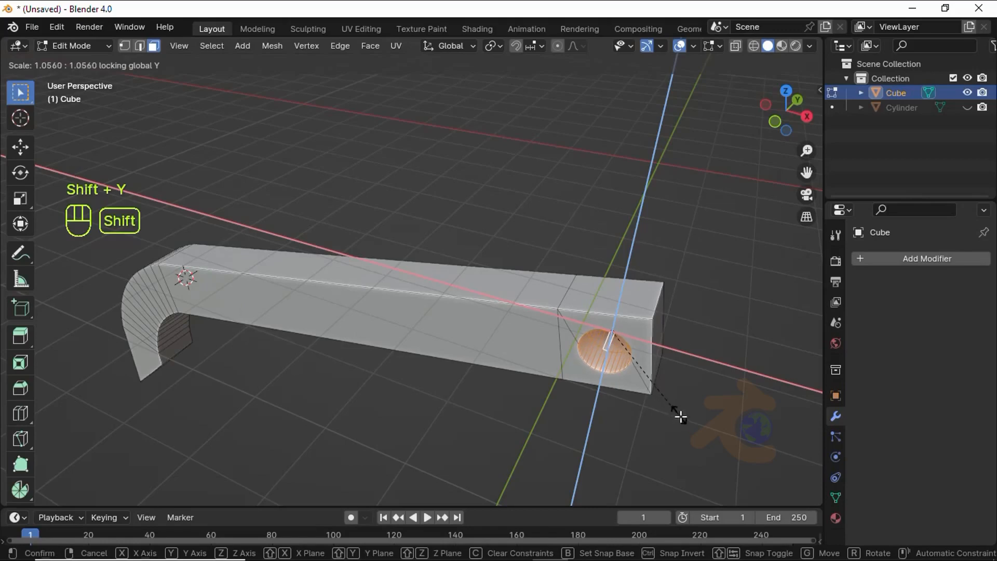
pyautogui.click(701, 431)
# Step: Show the Cylinder object again and check the clearance between pin and hole in front wireframe view
pyautogui.press('KP_1')
pyautogui.hotkey('shift', 'z')
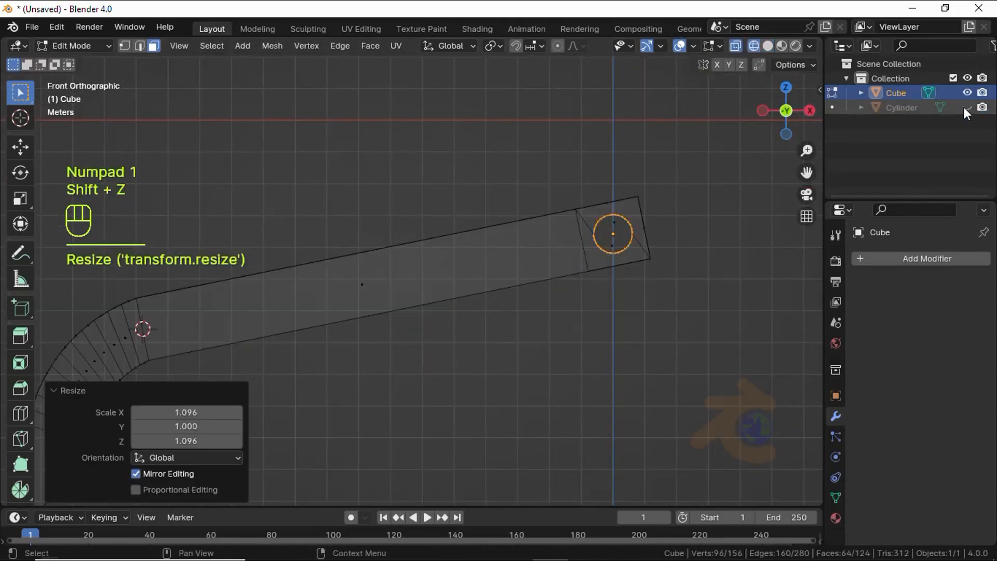
pyautogui.press('Tab')
pyautogui.scroll(4, 727, 235)
pyautogui.keyDown('shift'); pyautogui.moveTo(691, 244); pyautogui.dragTo(416, 314, button='middle'); pyautogui.keyUp('shift')
pyautogui.scroll(2, 469, 301)
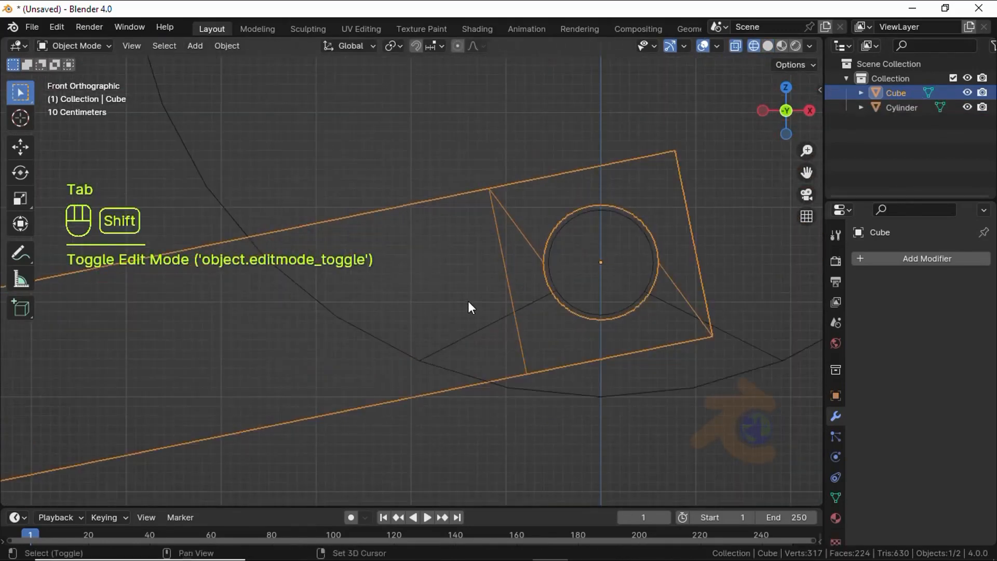
pyautogui.hotkey('shift', 'z')
pyautogui.scroll(-3, 553, 298)
# Step: Open the disc and pin mesh for editing and hide the arm
pyautogui.click(552, 297)
pyautogui.press('Tab')
pyautogui.moveTo(553, 297); pyautogui.dragTo(611, 262, button='middle')
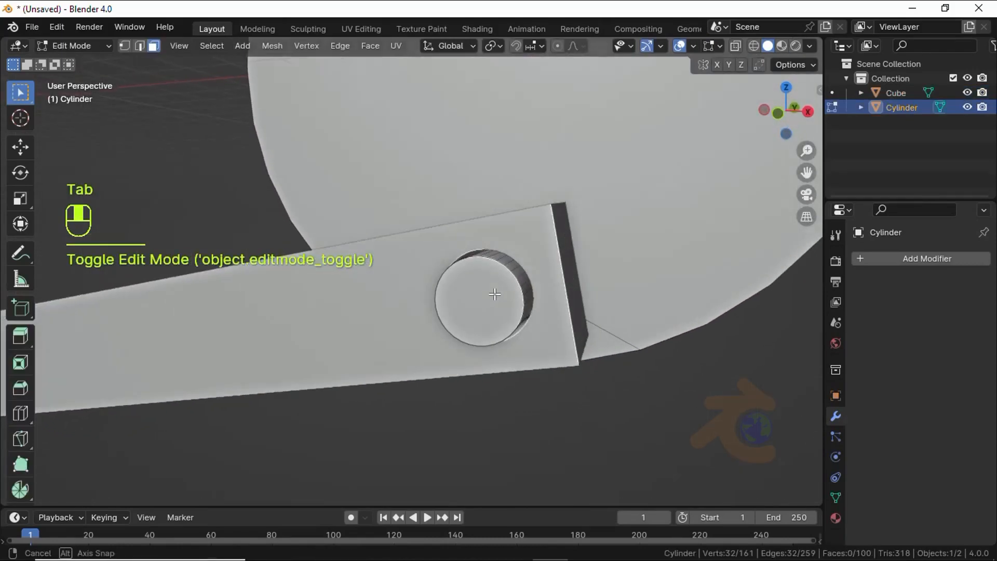
pyautogui.press('Tab')
pyautogui.press('Tab')
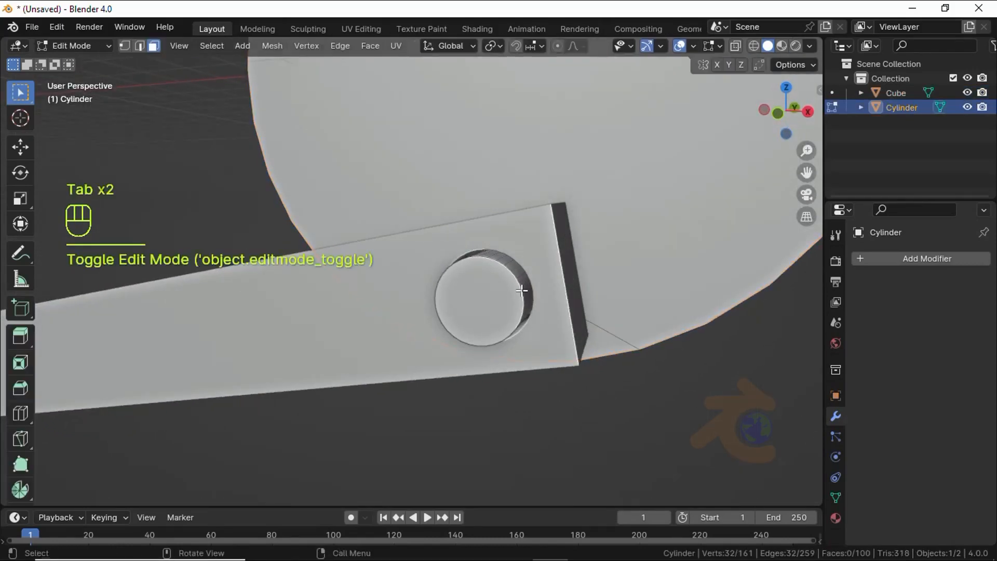
pyautogui.click(967, 93)
# Step: Try to snap the 3D cursor to the existing selection on the pin
pyautogui.hotkey('shift', 's')
pyautogui.click(575, 376)
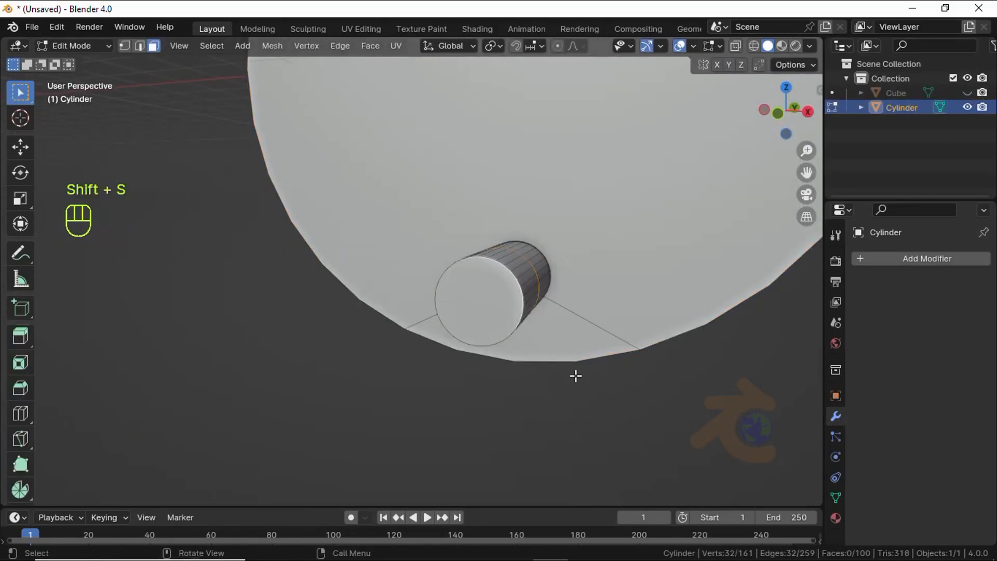
pyautogui.scroll(-4, 565, 353)
pyautogui.hotkey('shift', 's')
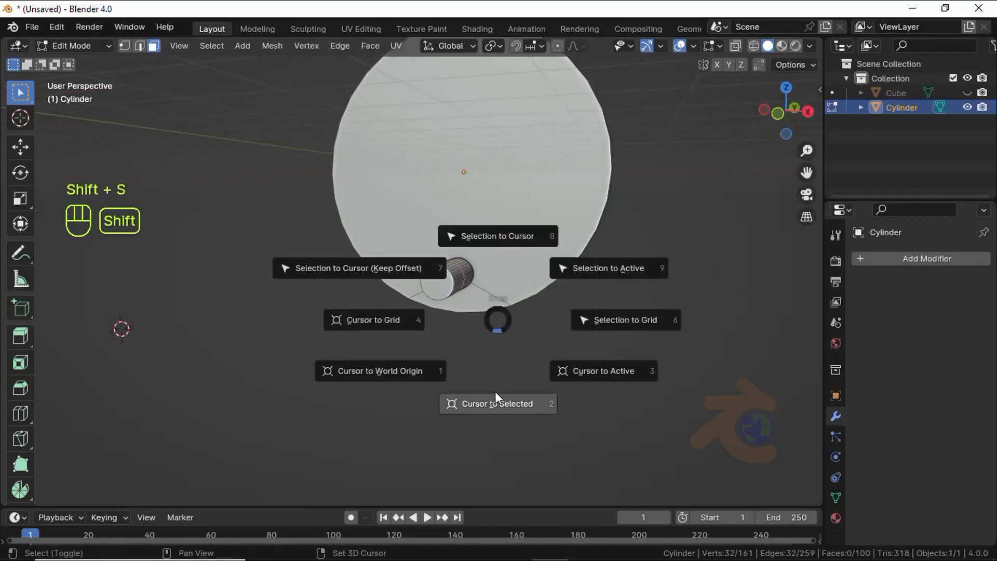
pyautogui.click(498, 403)
pyautogui.scroll(-4, 479, 352)
pyautogui.scroll(4, 478, 347)
pyautogui.press('Tab')
pyautogui.press('Tab')
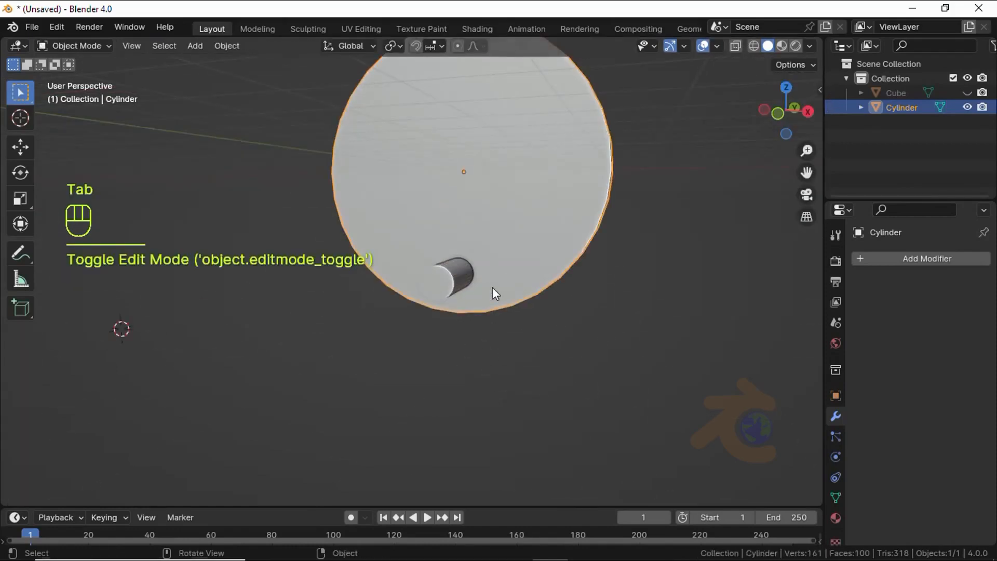
pyautogui.hotkey('shift', 's')
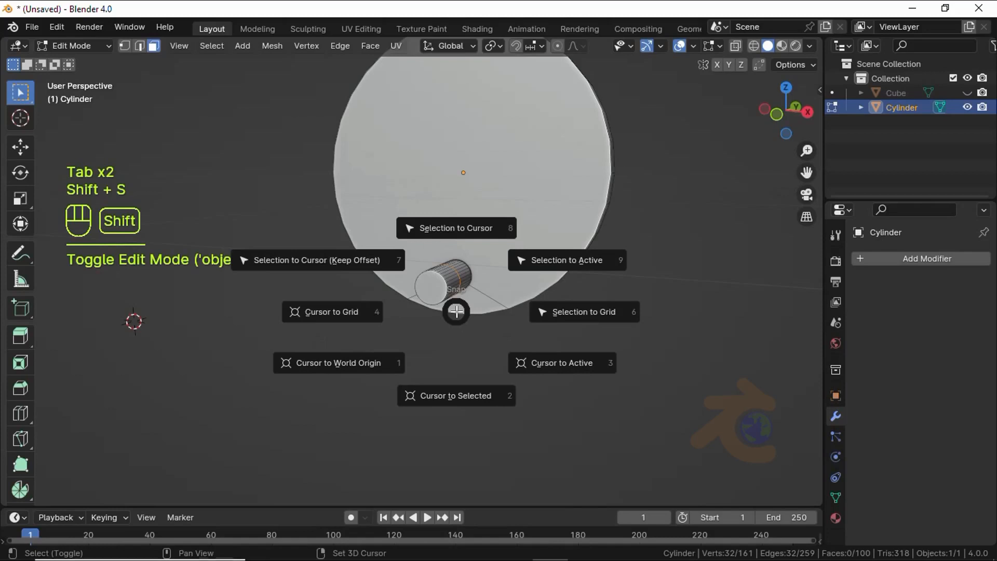
pyautogui.click(451, 397)
pyautogui.hotkey('shift', 's')
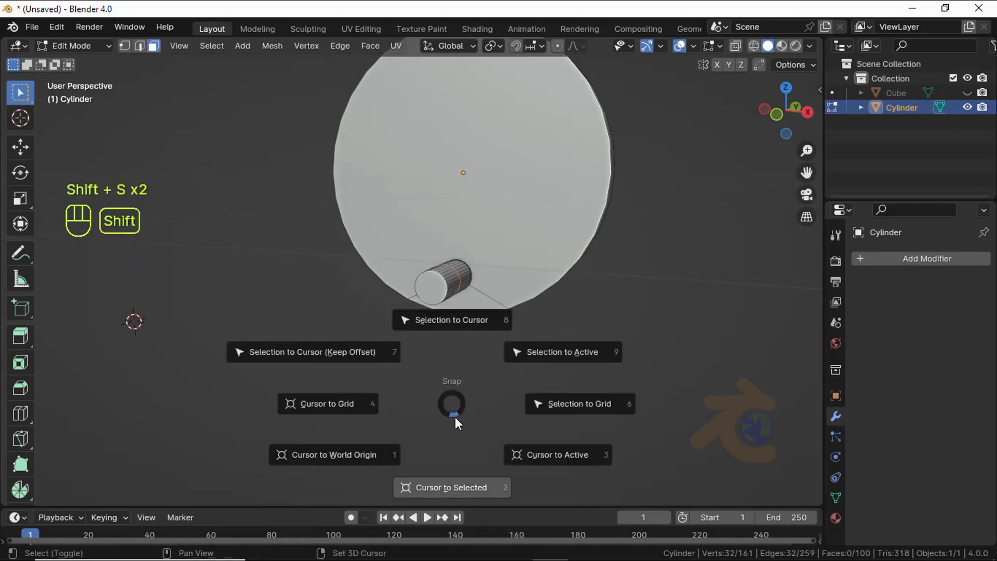
pyautogui.press('Tab')
pyautogui.press('Tab')
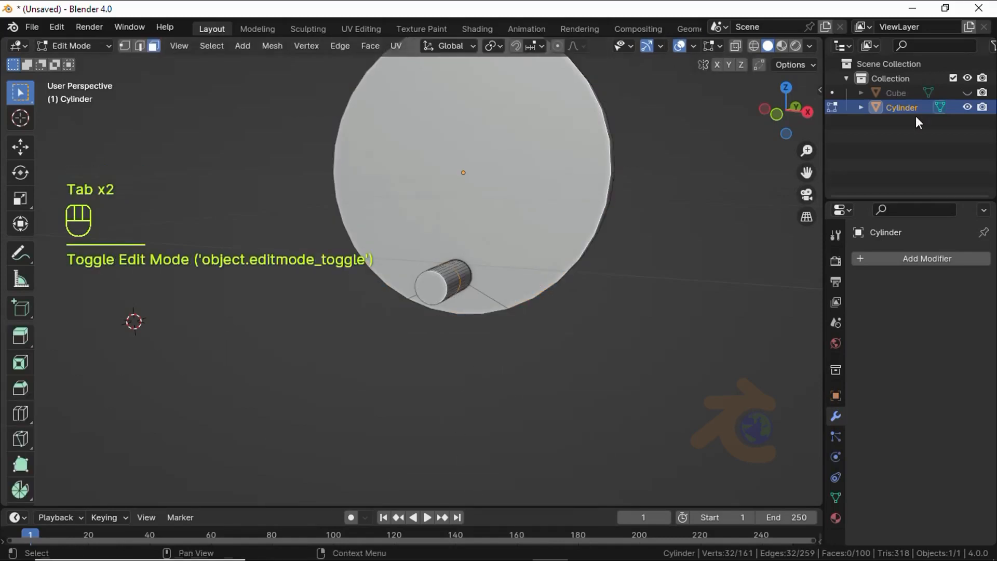
pyautogui.click(967, 92)
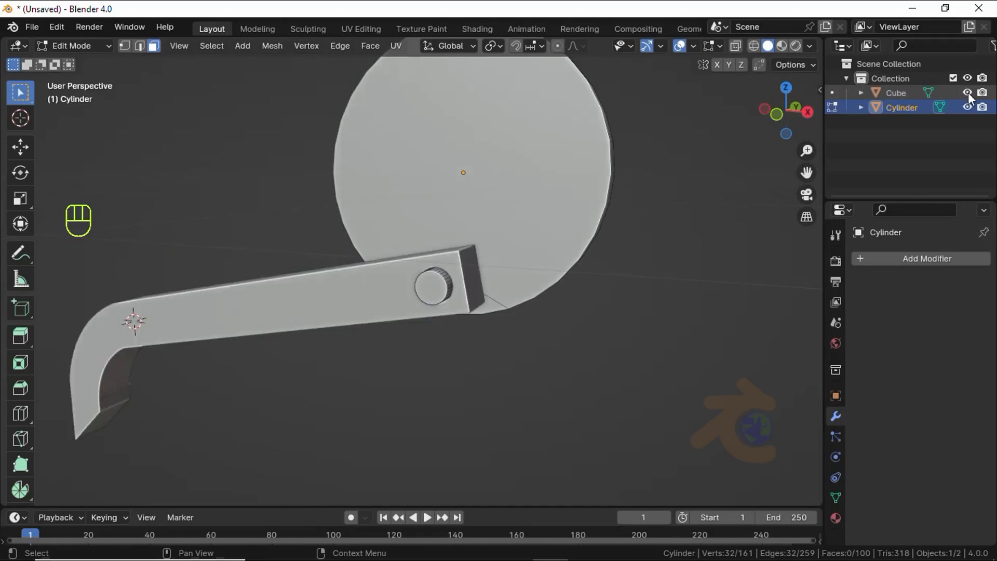
pyautogui.press('Tab')
pyautogui.press('Tab')
# Step: Select all the pin's side faces, snap the 3D cursor to them and return to Object Mode
pyautogui.click(459, 274)
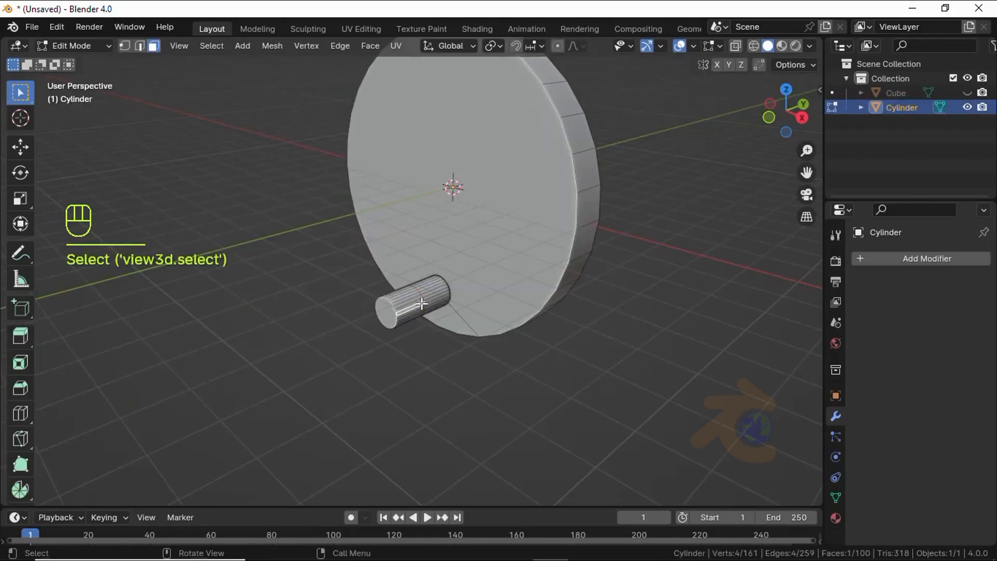
pyautogui.keyDown('alt'); pyautogui.click(413, 304); pyautogui.keyUp('alt')
pyautogui.keyDown('shift'); pyautogui.click(431, 303); pyautogui.keyUp('shift')
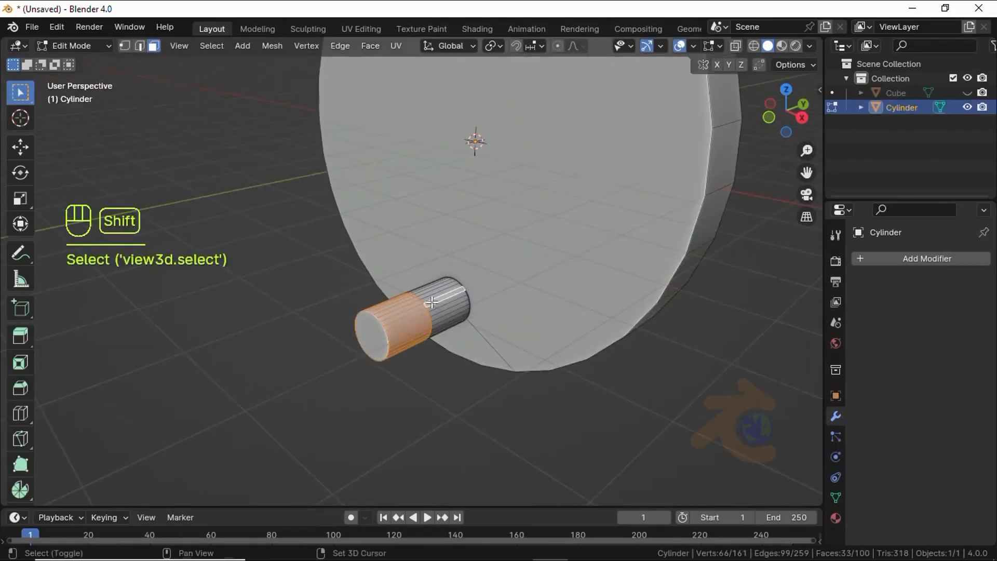
pyautogui.keyDown('alt'); pyautogui.keyDown('shift'); pyautogui.click(431, 303); pyautogui.keyUp('shift'); pyautogui.keyUp('alt')
pyautogui.hotkey('shift', 's')
pyautogui.click(431, 382)
pyautogui.moveTo(429, 374); pyautogui.dragTo(364, 344, button='middle')
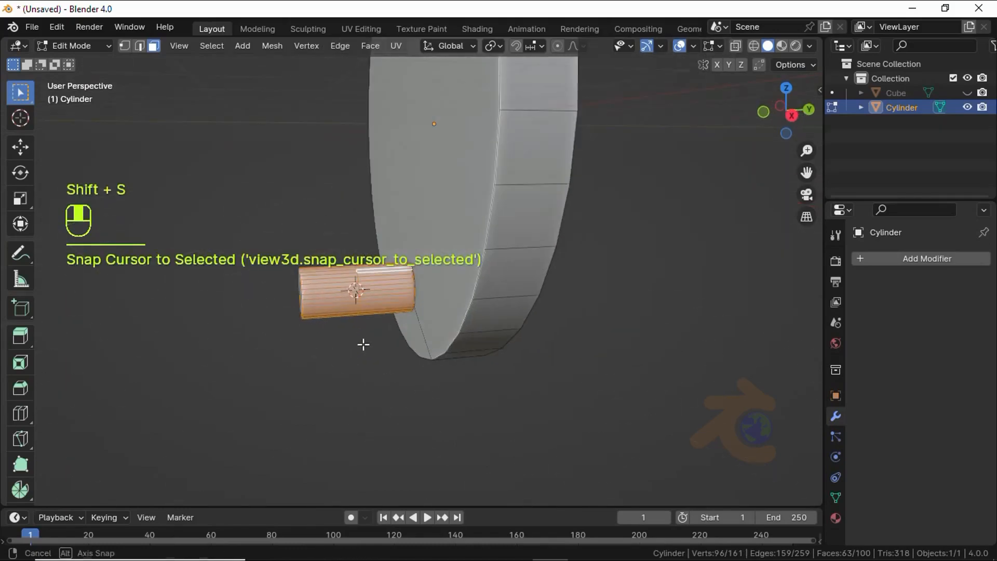
pyautogui.press('Tab')
pyautogui.press('KP_1')
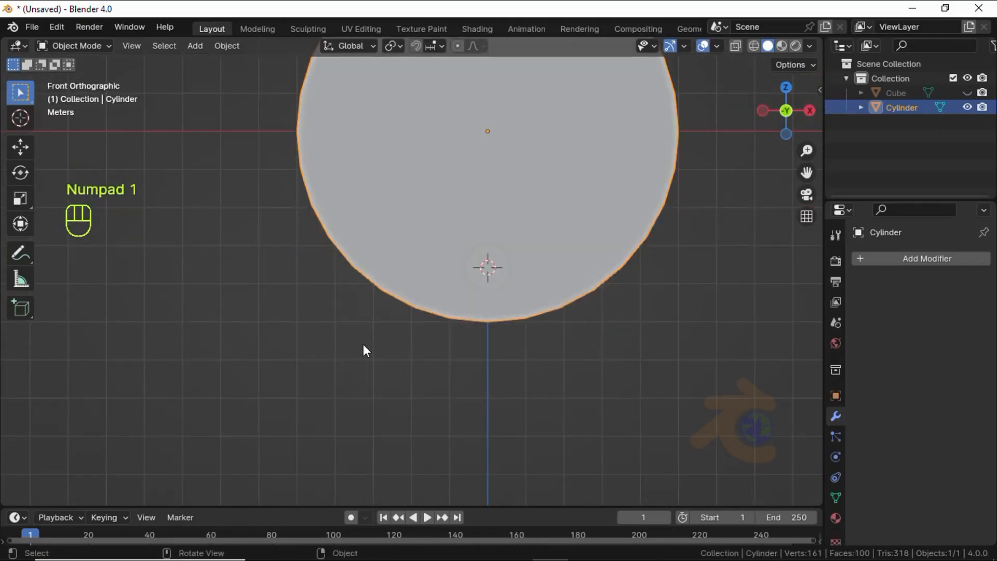
# Step: Show the arm again and add an Arrows empty at the pin's centre, viewed in wireframe
pyautogui.click(967, 93)
pyautogui.moveTo(626, 187); pyautogui.dragTo(411, 330, button='middle')
pyautogui.hotkey('shift', 'a')
pyautogui.moveTo(383, 412)
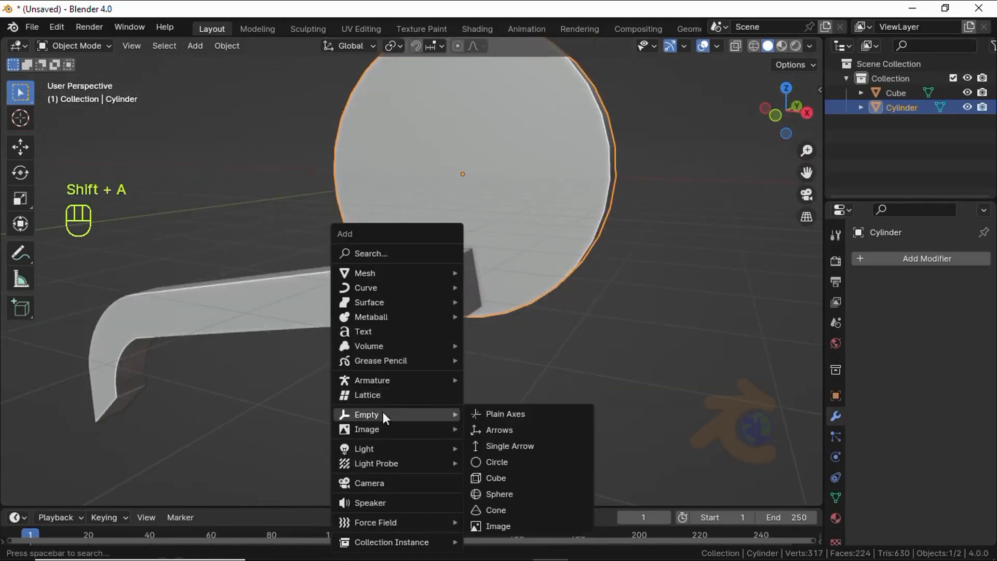
pyautogui.click(505, 431)
pyautogui.hotkey('shift', 'z')
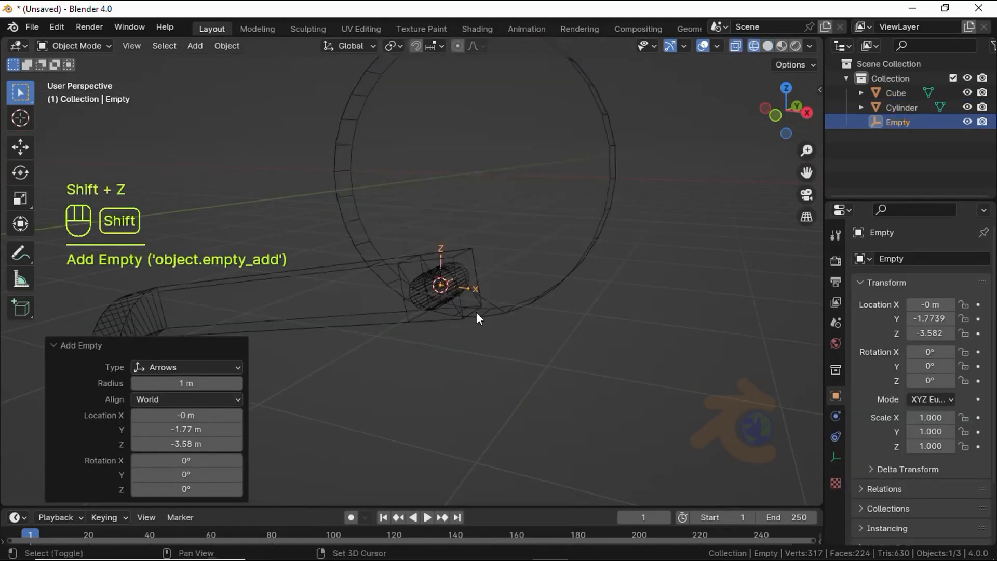
# Step: Rotate the empty 90° about the X axis
pyautogui.press('r')
pyautogui.press('x')
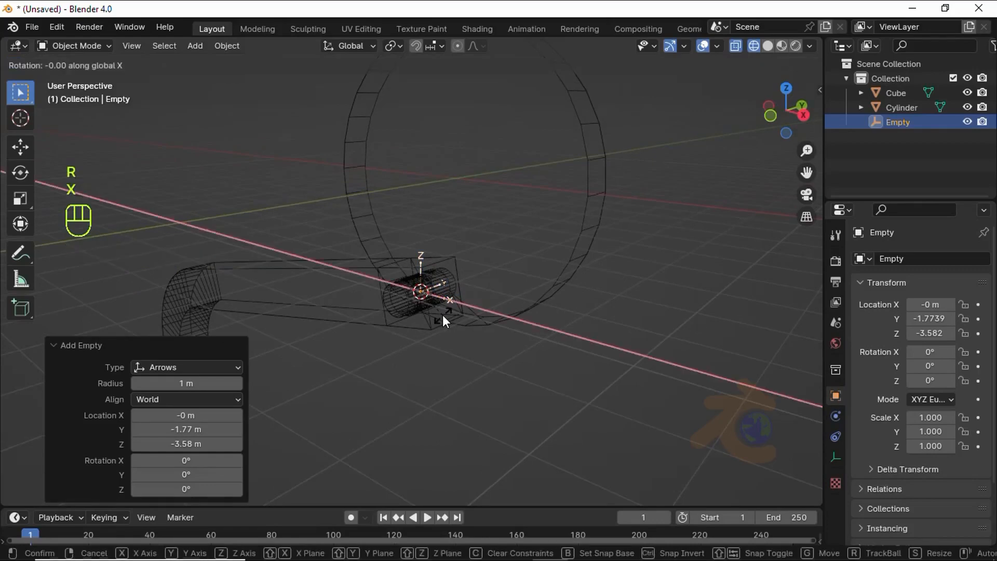
pyautogui.press('KP_9')
pyautogui.press('KP_0')
pyautogui.press('KP_Enter')
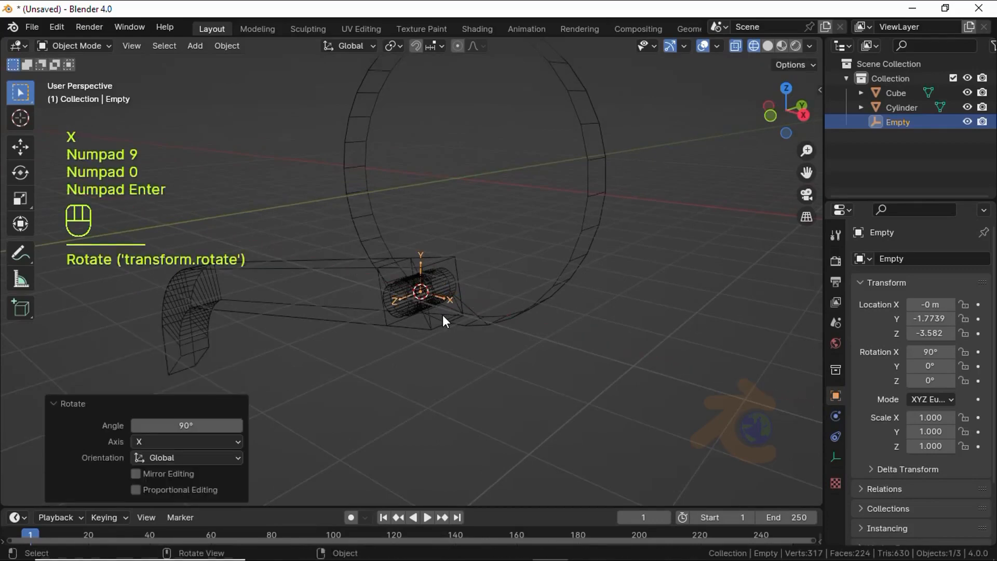
# Step: Set the empty's display size to 2 m and return the viewport to solid shading
pyautogui.click(835, 457)
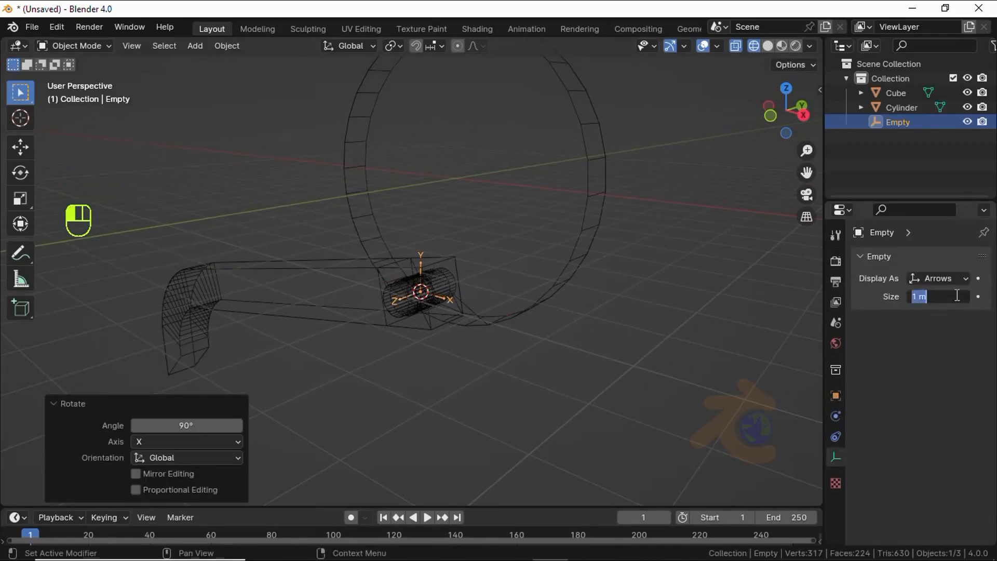
pyautogui.hotkey('shift', 'z')
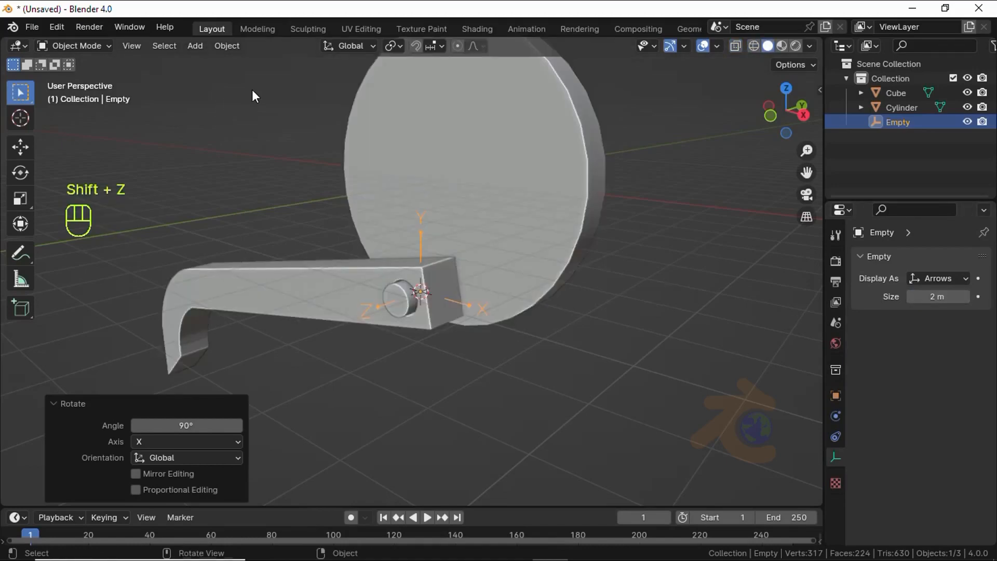
# Step: Shade the hooked arm smooth with Auto Smooth at 30°
pyautogui.press('KP_1')
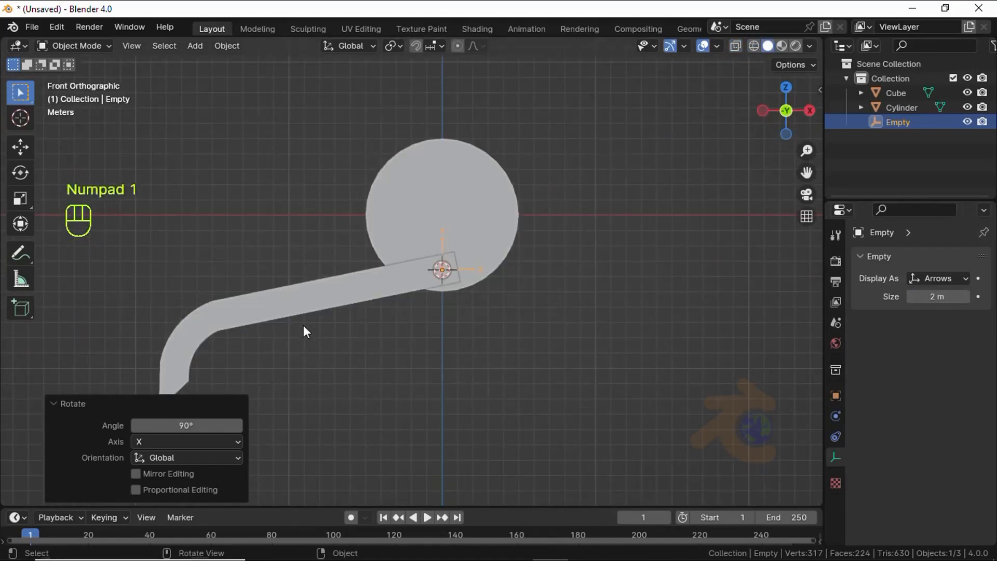
pyautogui.click(335, 312)
pyautogui.rightClick(335, 312)
pyautogui.click(335, 311)
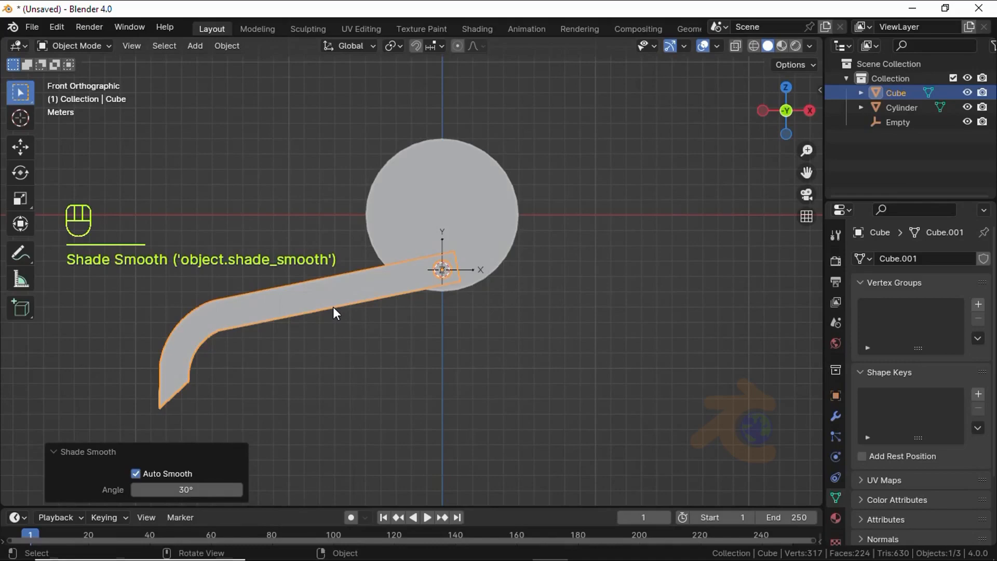
# Step: Snap the 3D cursor to the end face of the arm's hook and return to Object Mode
pyautogui.press('Tab')
pyautogui.moveTo(312, 318); pyautogui.dragTo(481, 312, button='middle')
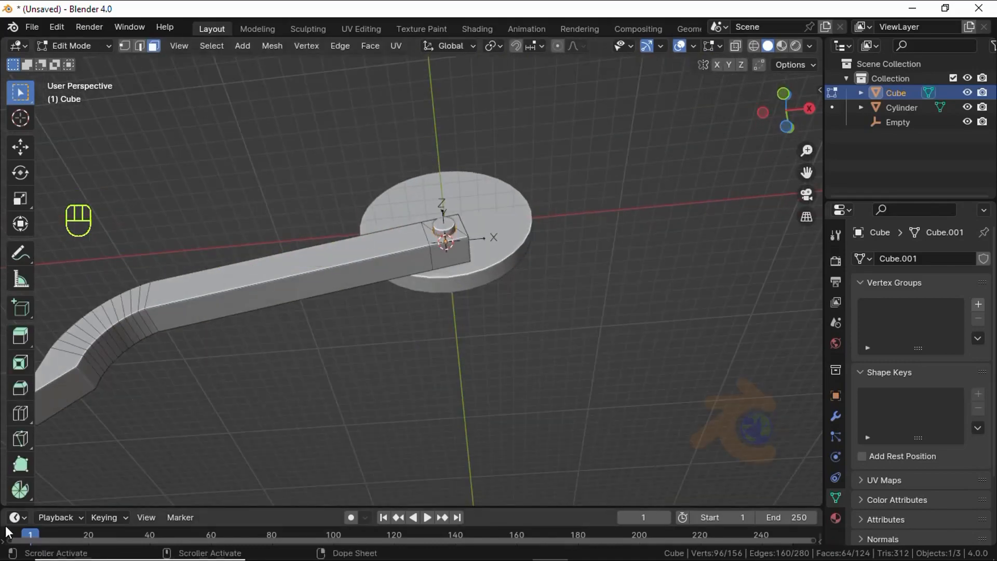
pyautogui.click(51, 399)
pyautogui.keyDown('shift'); pyautogui.moveTo(119, 397); pyautogui.dragTo(162, 372, button='middle'); pyautogui.keyUp('shift')
pyautogui.hotkey('shift', 's')
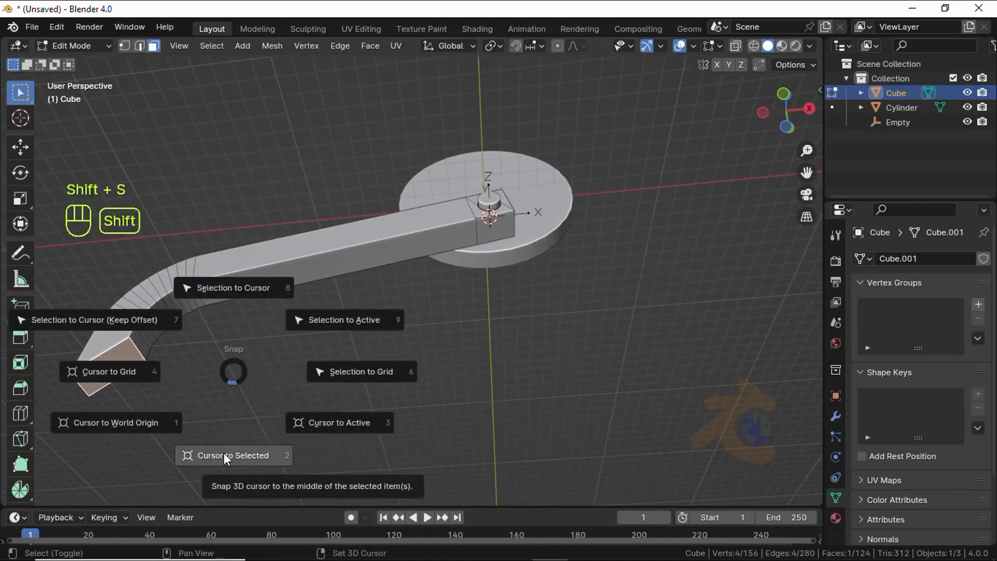
pyautogui.click(223, 453)
pyautogui.press('Tab')
# Step: Set the arm's origin to its geometry
pyautogui.press('KP_1')
pyautogui.rightClick(142, 319)
pyautogui.click(230, 367)
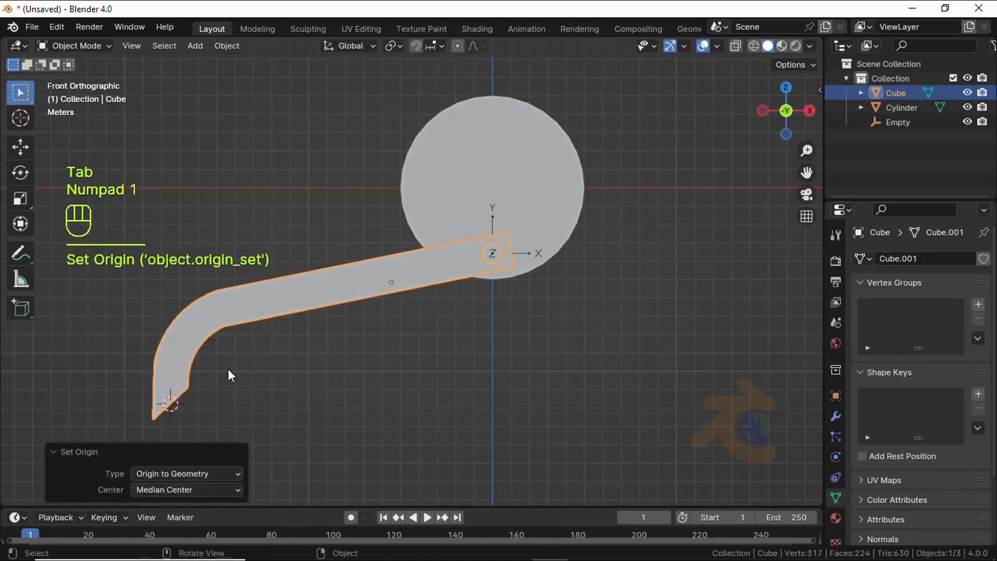
# Step: Snap the 3D cursor to the centre of the disc
pyautogui.click(470, 185)
pyautogui.moveTo(470, 185); pyautogui.dragTo(427, 216, button='middle')
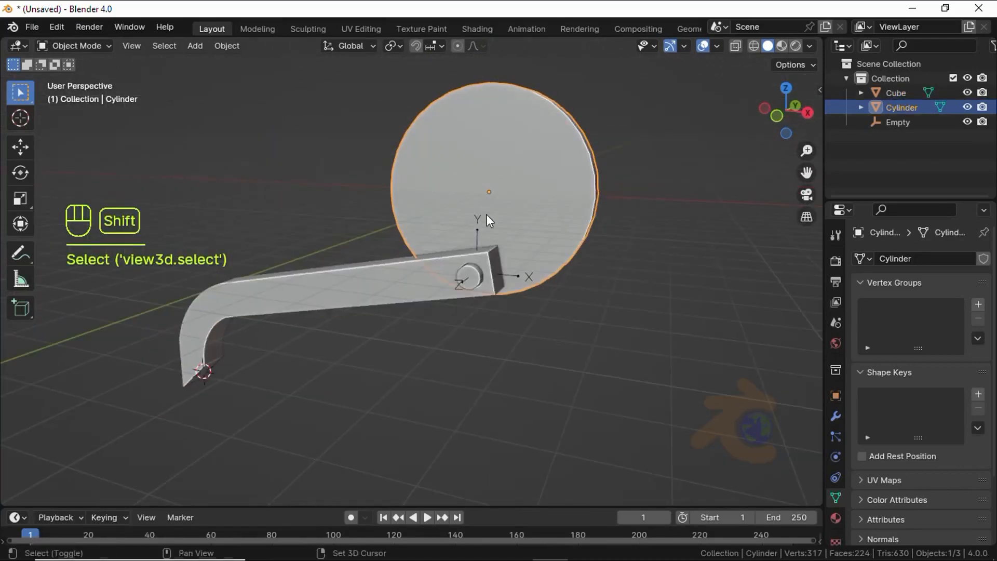
pyautogui.hotkey('shift', 's')
pyautogui.click(460, 285)
# Step: Add a cylinder of 1 m radius and 2 m depth at the disc's centre and rotate it 90° about the X axis
pyautogui.hotkey('shift', 'a')
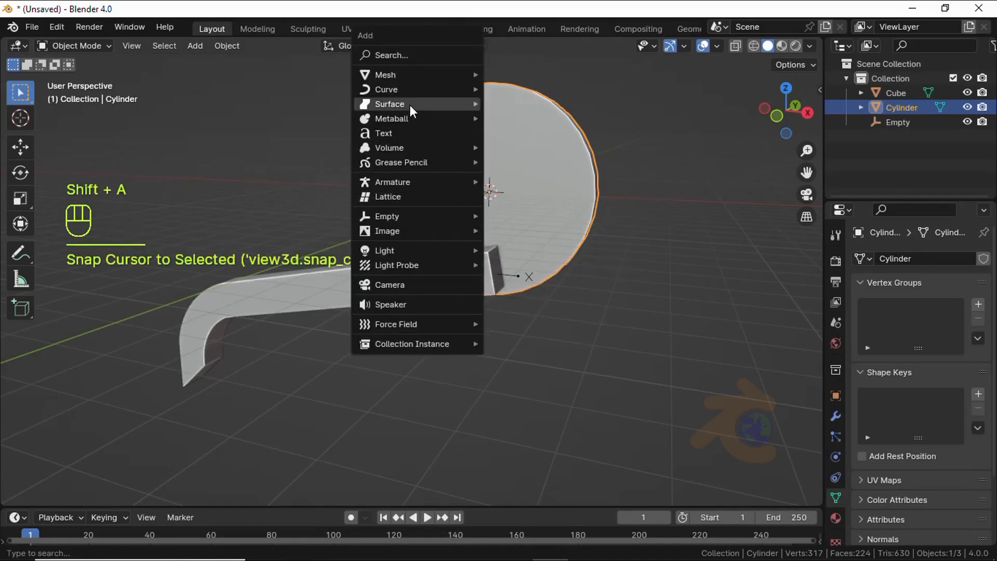
pyautogui.moveTo(395, 75)
pyautogui.click(520, 147)
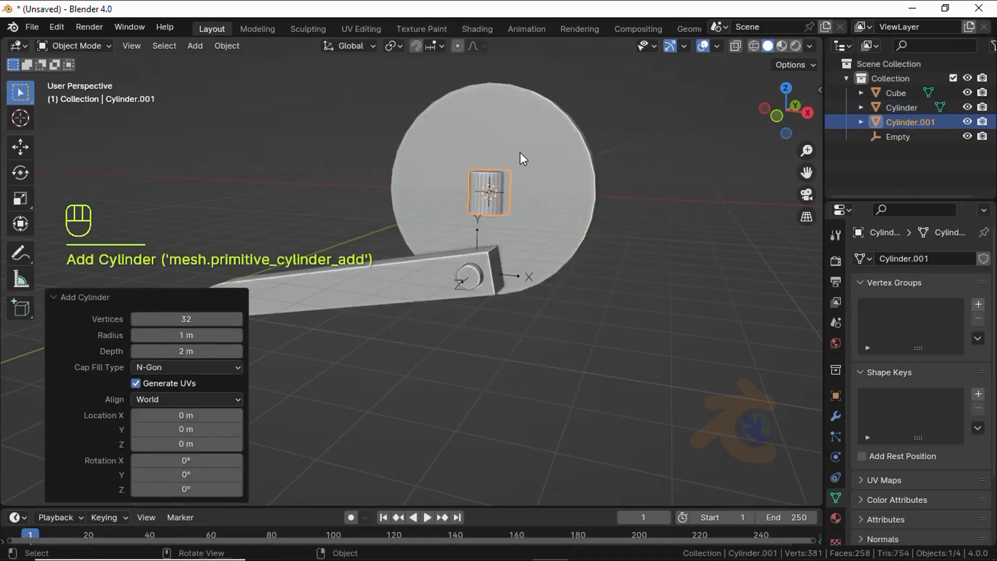
pyautogui.write('rx90')
pyautogui.press('KP_Enter')
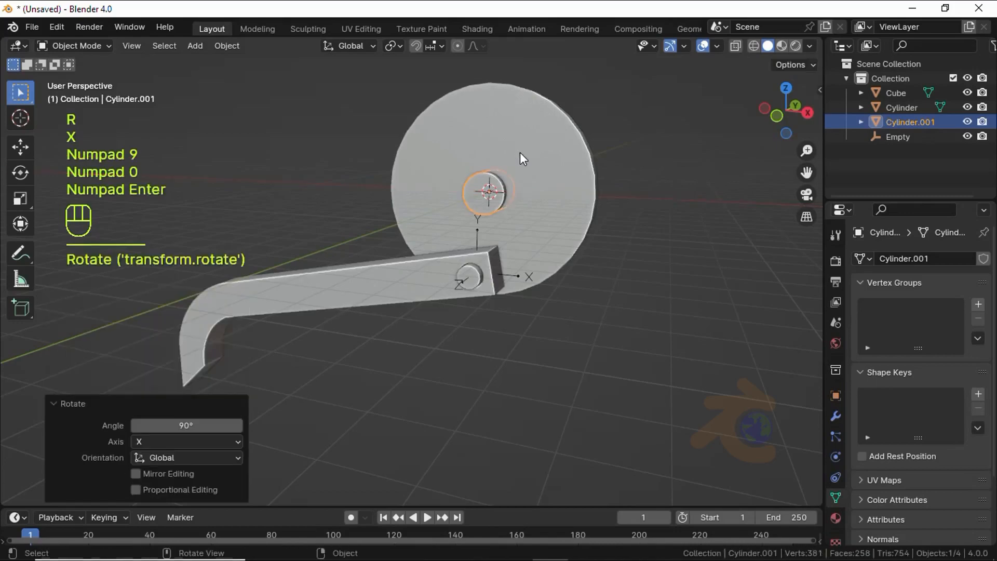
# Step: Shade the new cylinder smooth with Auto Smooth at 30°
pyautogui.rightClick(519, 151)
pyautogui.moveTo(519, 152)
pyautogui.click(468, 104)
# Step: Move the small cylinder along the Y axis until it sits clear behind the disc
pyautogui.moveTo(401, 173); pyautogui.dragTo(438, 274, button='middle')
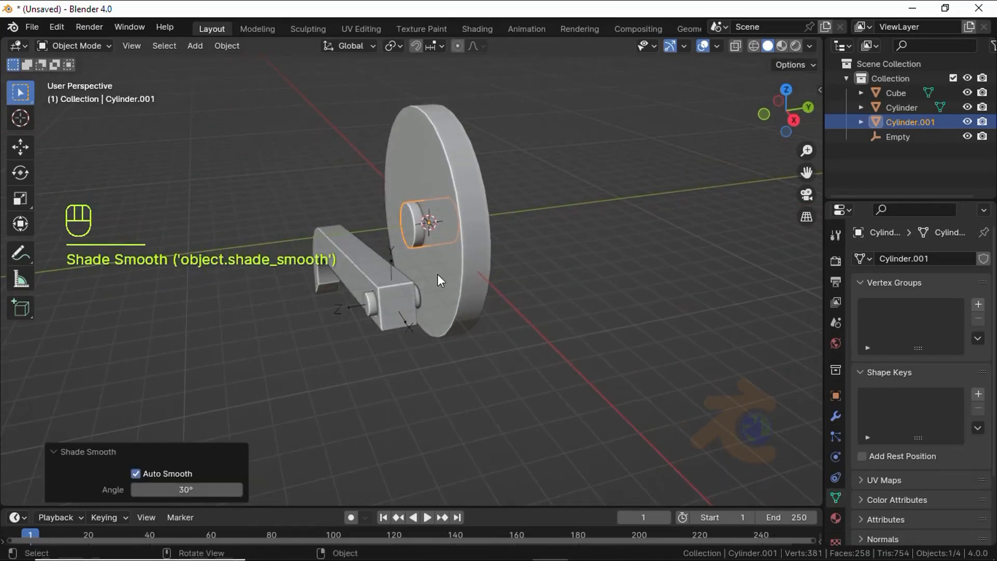
pyautogui.press('g')
pyautogui.press('y')
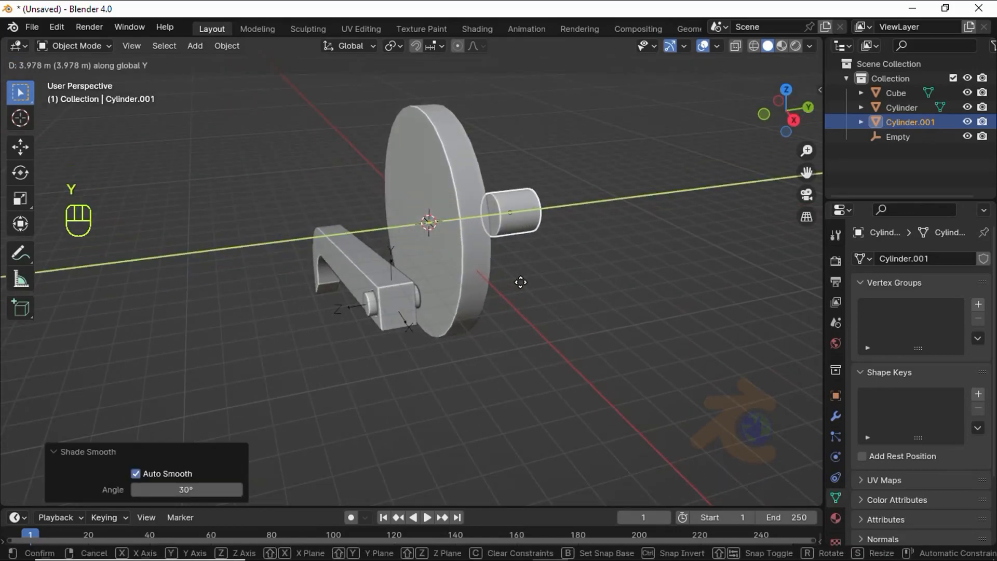
pyautogui.click(540, 223)
# Step: Snap the 3D cursor to the small cylinder behind the disc
pyautogui.click(343, 307)
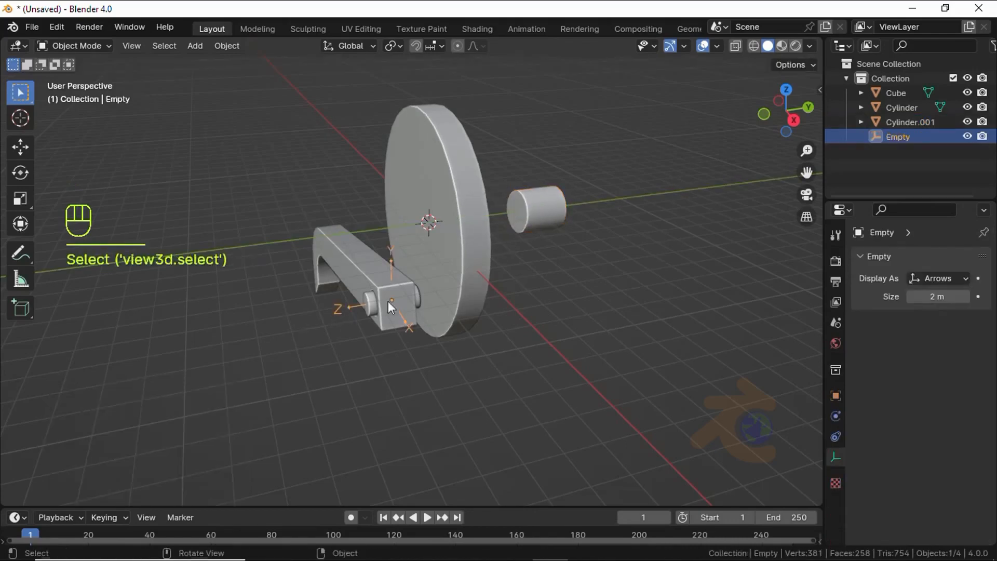
pyautogui.click(532, 218)
pyautogui.hotkey('shift', 's')
pyautogui.click(532, 307)
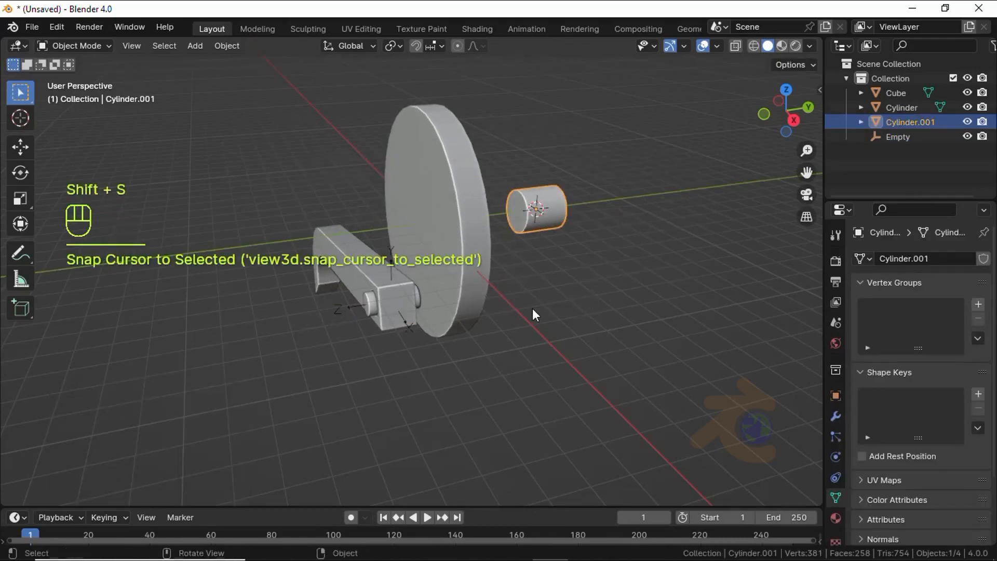
# Step: Duplicate the pin's empty and snap the copy to the 3D cursor at the small cylinder
pyautogui.click(342, 308)
pyautogui.hotkey('shift', 'd')
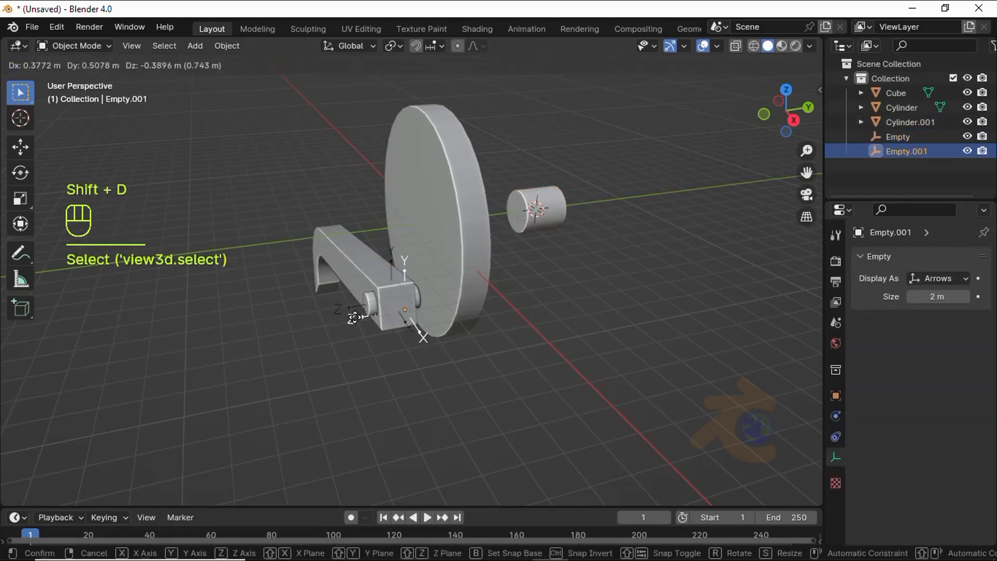
pyautogui.rightClick(355, 316)
pyautogui.hotkey('shift', 's')
pyautogui.click(362, 234)
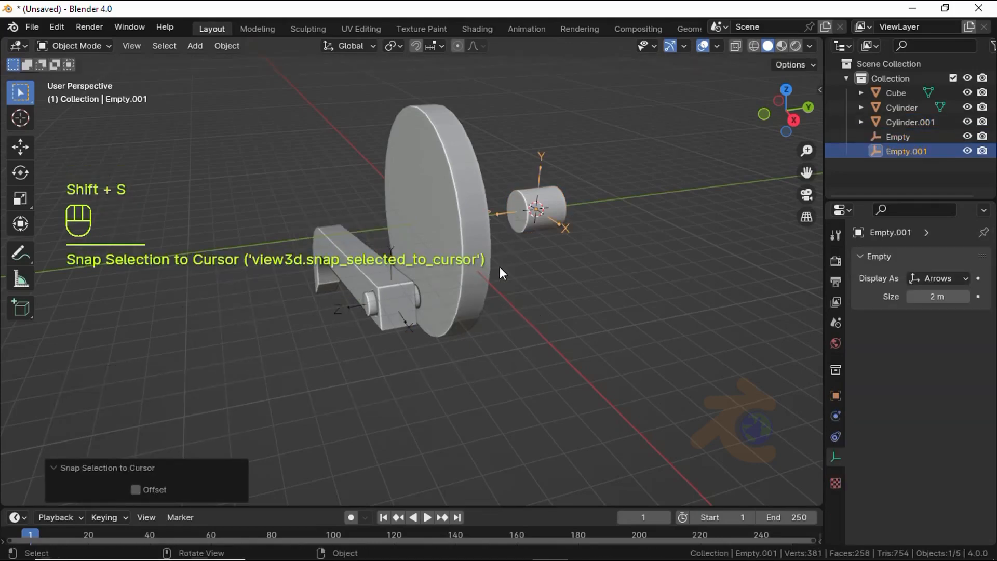
# Step: Move the duplicated empty about -7.28 m along the Y axis, in front of the disc
pyautogui.press('g')
pyautogui.press('y')
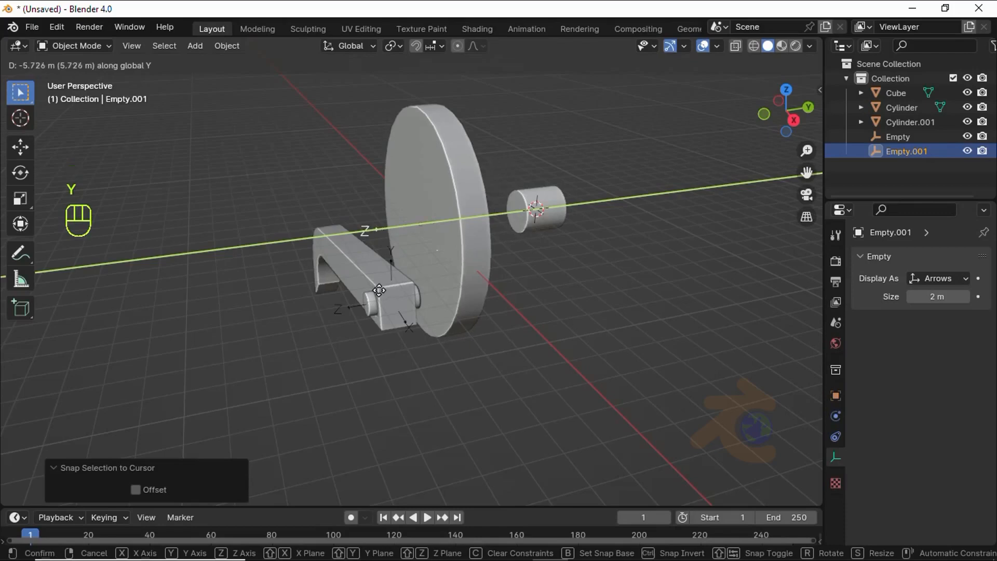
pyautogui.click(351, 292)
# Step: Duplicate the front empty and place the copy about 6.93 m along the Y axis, near the small cylinder
pyautogui.moveTo(463, 262); pyautogui.dragTo(451, 257, button='middle')
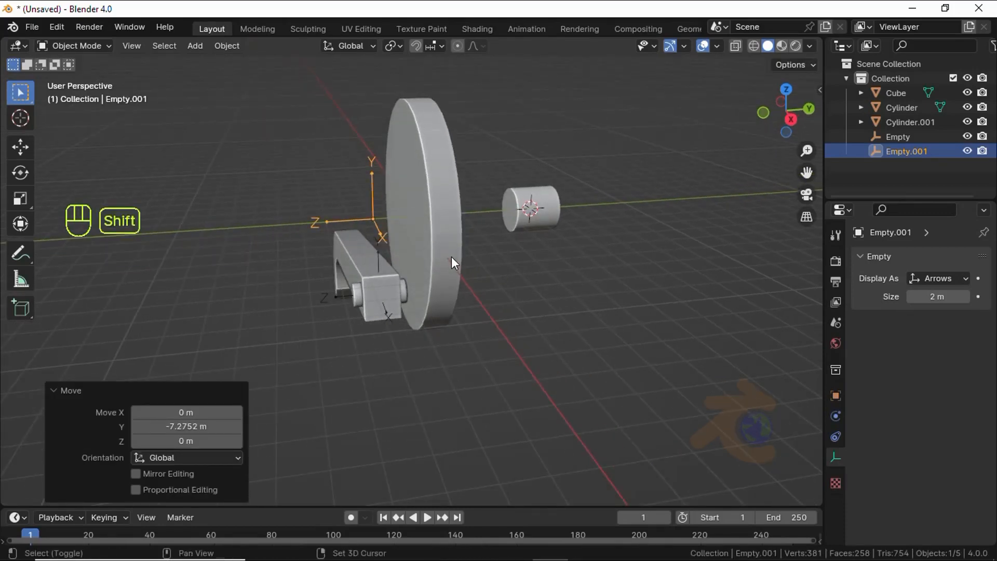
pyautogui.hotkey('shift', 'd')
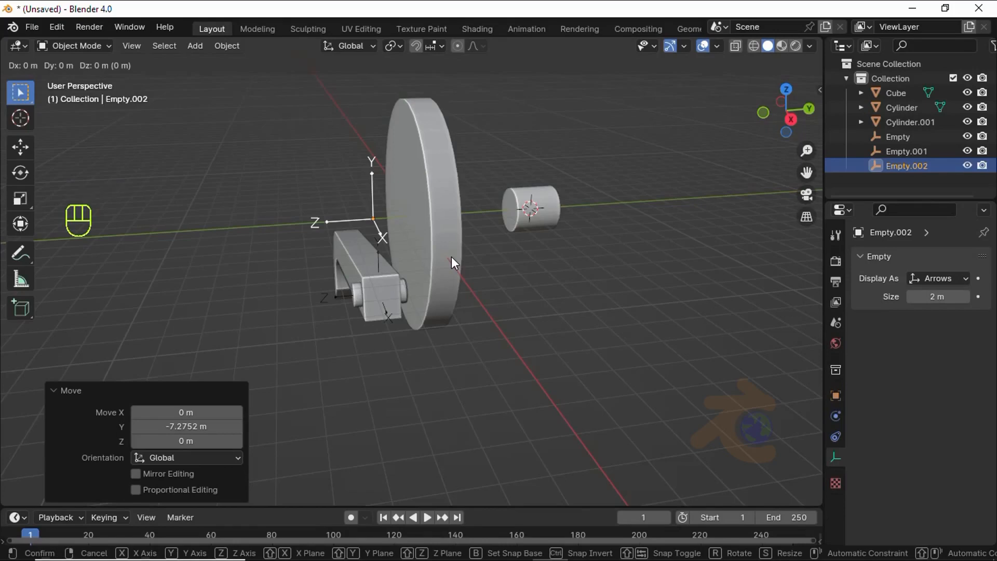
pyautogui.press('g')
pyautogui.press('y')
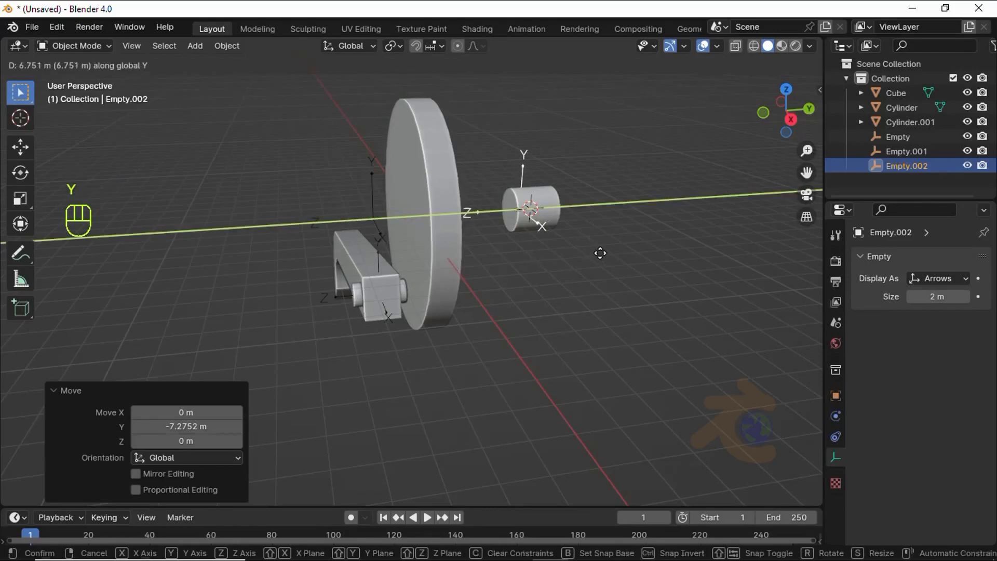
pyautogui.click(600, 254)
# Step: Rotate the new empty 90° about the Z axis
pyautogui.press('r')
pyautogui.press('z')
pyautogui.press('KP_9')
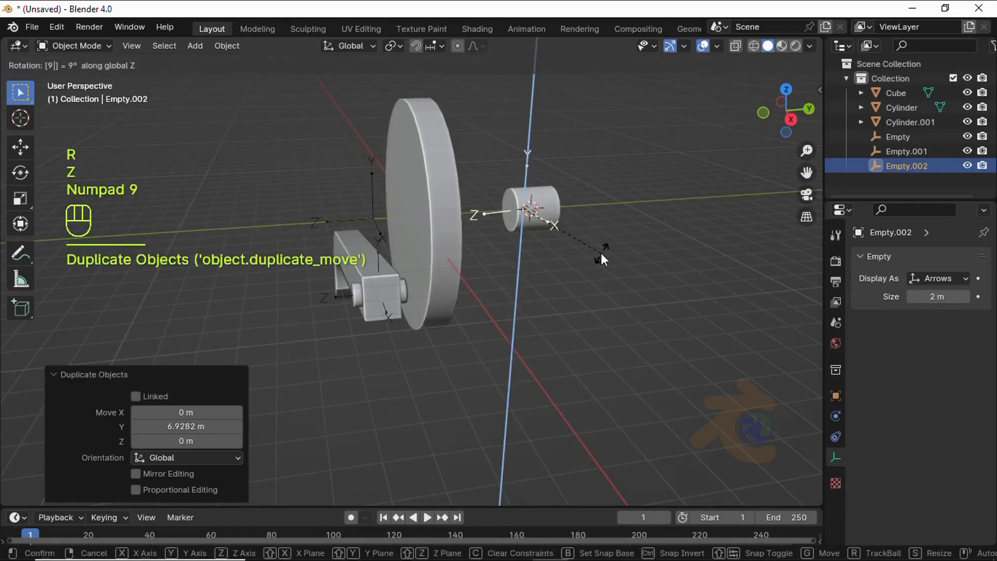
pyautogui.press('KP_0')
pyautogui.press('KP_Enter')
# Step: Move the rotated empty about -2.77 m along the Y axis towards the disc
pyautogui.press('g')
pyautogui.press('y')
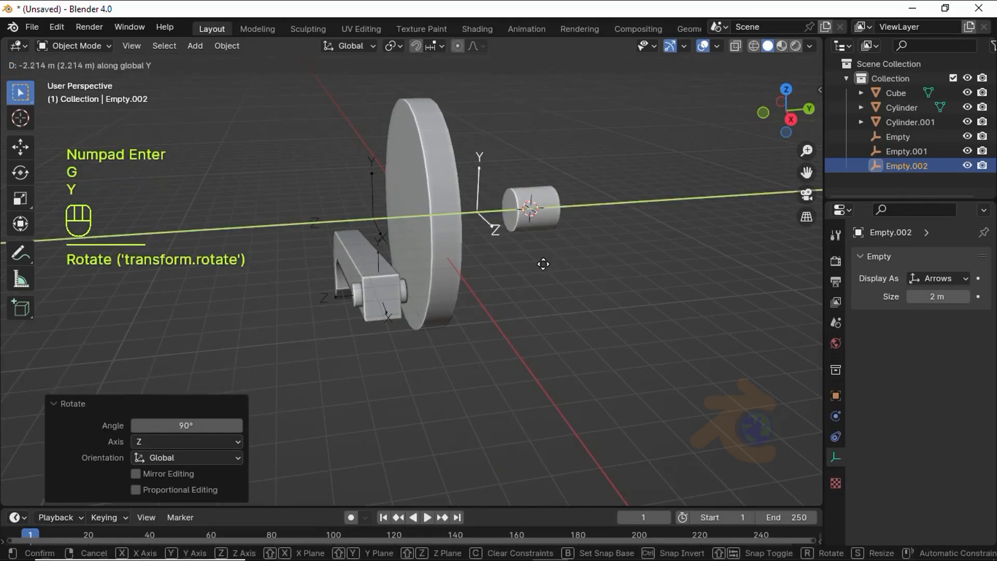
pyautogui.click(541, 267)
# Step: In front wireframe view, snap the 3D cursor to the arm's hook end face again and leave Edit Mode
pyautogui.moveTo(541, 267); pyautogui.dragTo(435, 331, button='middle')
pyautogui.press('KP_1')
pyautogui.press('KP_1')
pyautogui.keyDown('shift'); pyautogui.moveTo(351, 334); pyautogui.dragTo(431, 273, button='middle'); pyautogui.keyUp('shift')
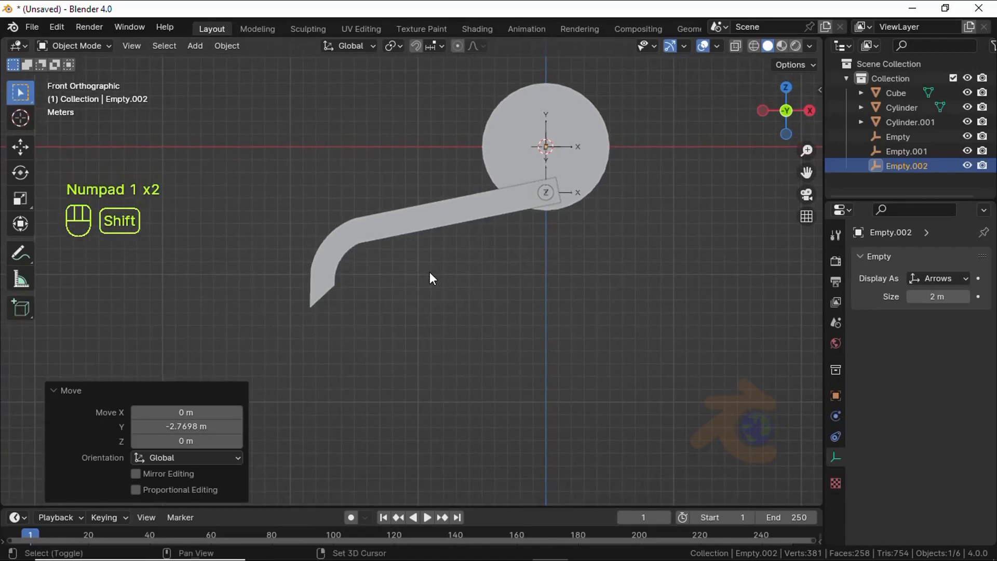
pyautogui.hotkey('shift', 'z')
pyautogui.scroll(4, 242, 310)
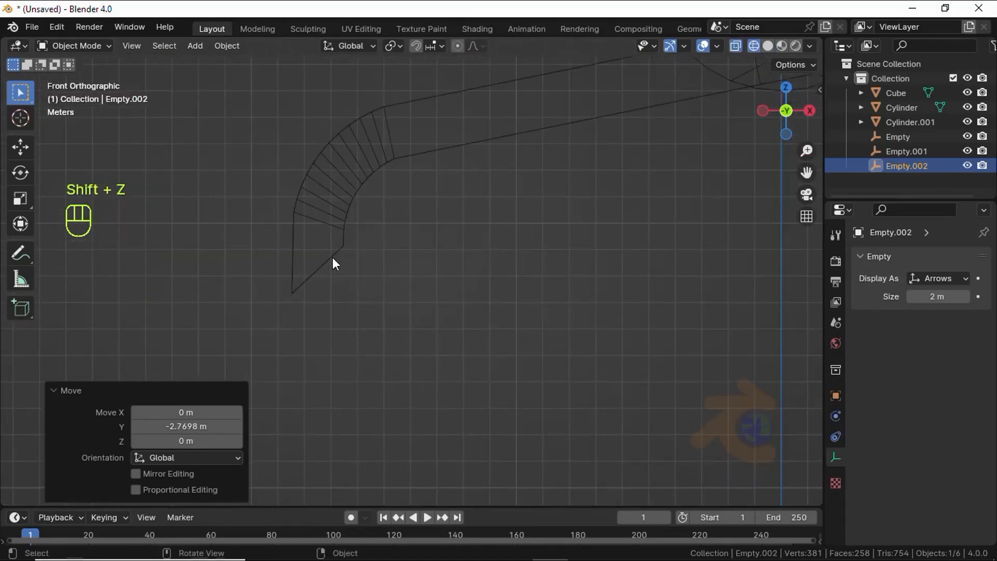
pyautogui.click(332, 257)
pyautogui.press('Tab')
pyautogui.hotkey('shift', 's')
pyautogui.click(358, 360)
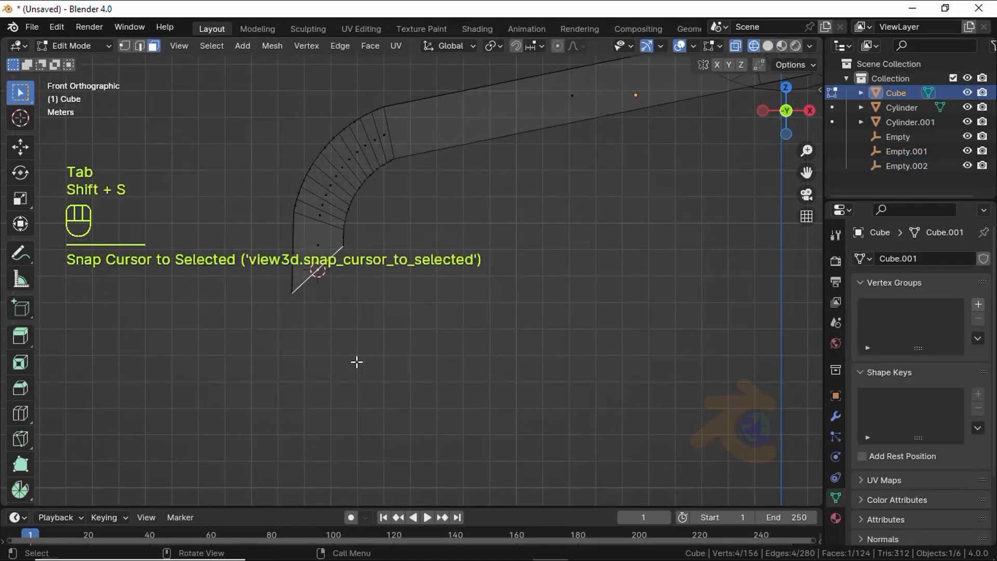
pyautogui.press('Tab')
# Step: Parent the pin's empty to the disc as Object with Keep Transform
pyautogui.scroll(-4, 420, 334)
pyautogui.hotkey('shift', 'z')
pyautogui.moveTo(482, 270)
pyautogui.mouseDown(button='middle')
pyautogui.moveTo(399, 346)
pyautogui.moveTo(503, 313)
pyautogui.mouseUp(button='middle')
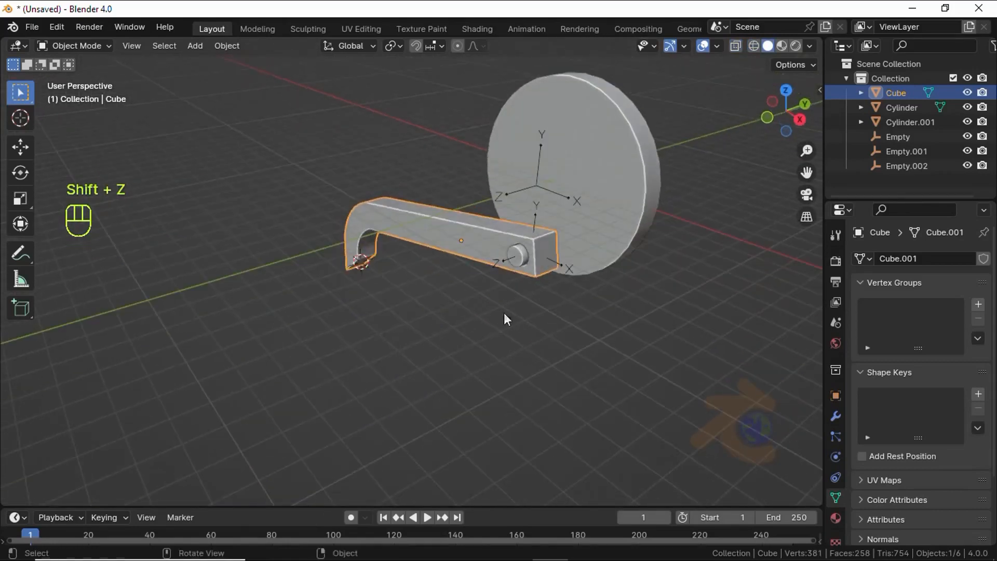
pyautogui.click(507, 262)
pyautogui.keyDown('shift'); pyautogui.click(590, 244); pyautogui.keyUp('shift')
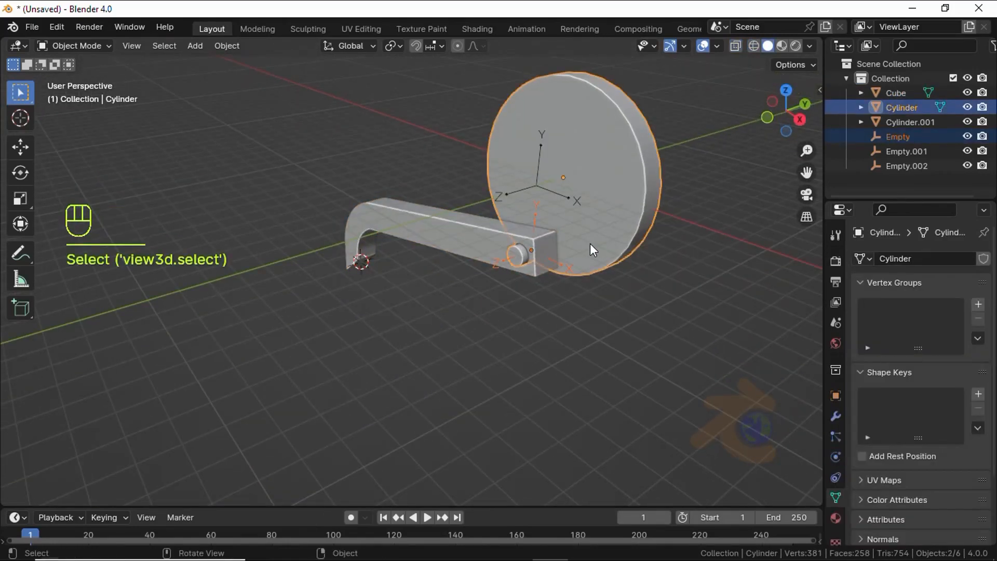
pyautogui.hotkey('ctrl', 'p')
pyautogui.click(568, 259)
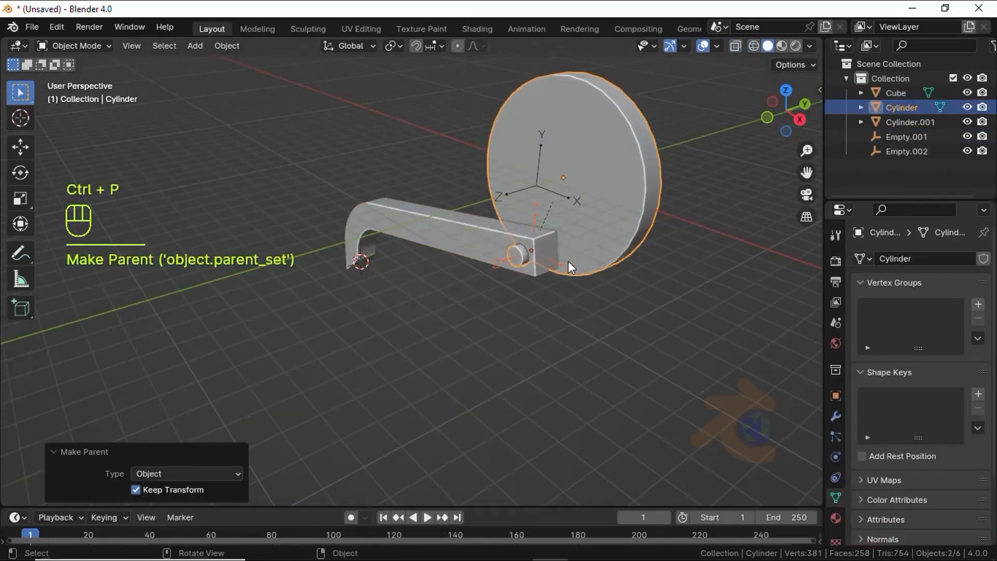
# Step: Add a 2 m cube at the 3D cursor on the arm's hook end
pyautogui.press('KP_1')
pyautogui.scroll(3, 352, 269)
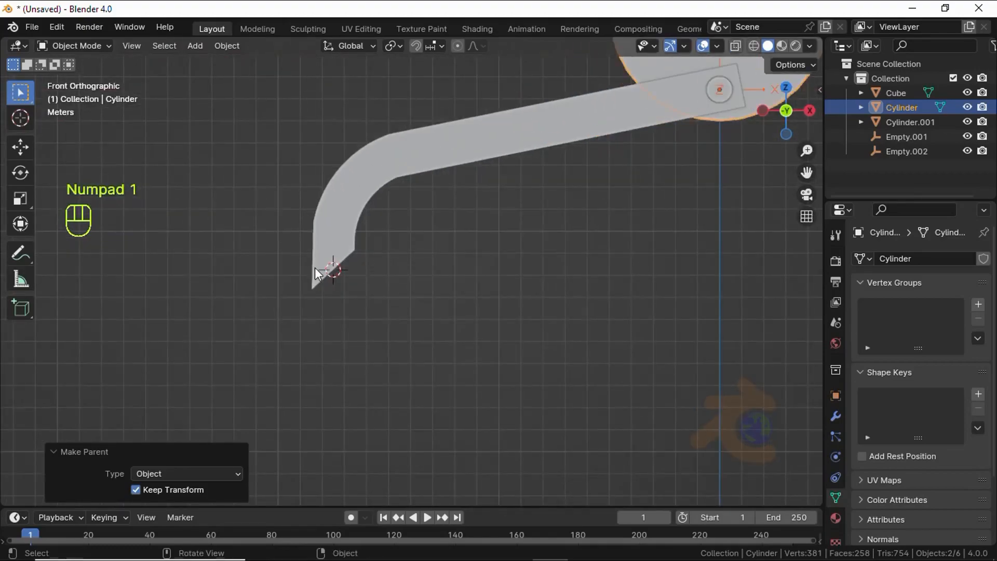
pyautogui.hotkey('shift', 'a')
pyautogui.click(369, 280)
pyautogui.scroll(1, 368, 281)
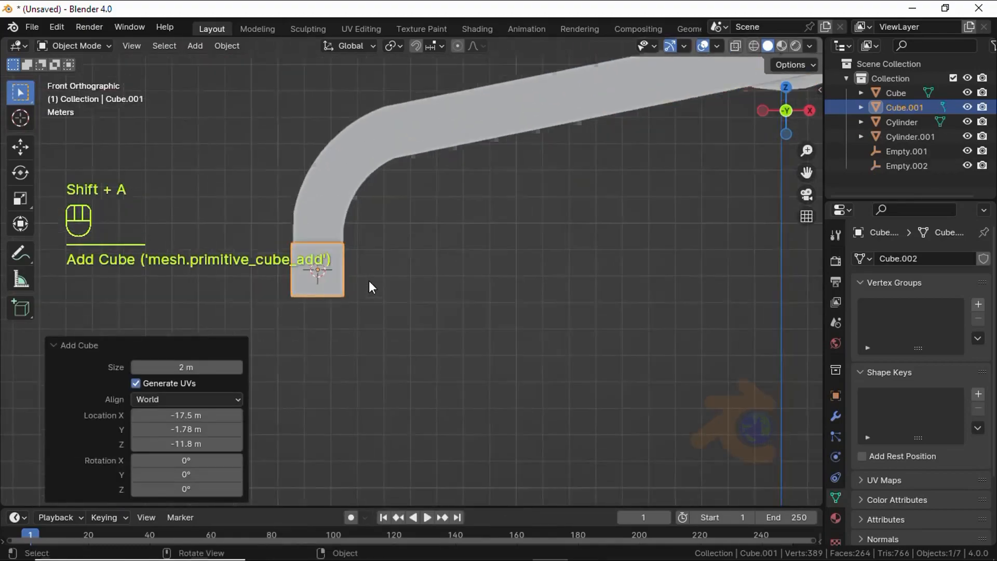
pyautogui.scroll(3, 345, 254)
pyautogui.press('Tab')
pyautogui.hotkey('shift', 'z')
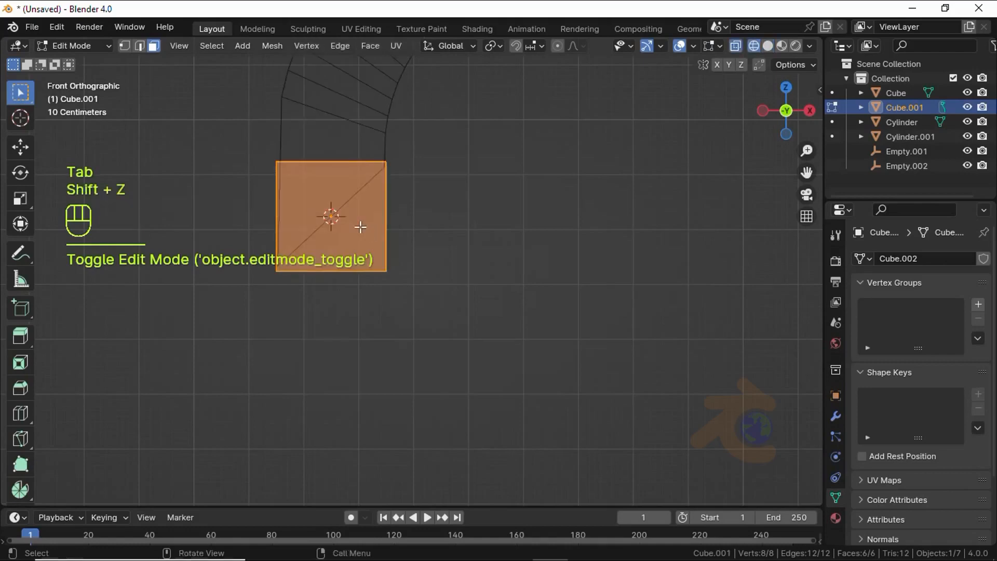
pyautogui.scroll(1, 361, 227)
pyautogui.keyDown('shift'); pyautogui.moveTo(382, 230); pyautogui.dragTo(531, 245, button='middle'); pyautogui.keyUp('shift')
pyautogui.scroll(1, 467, 213)
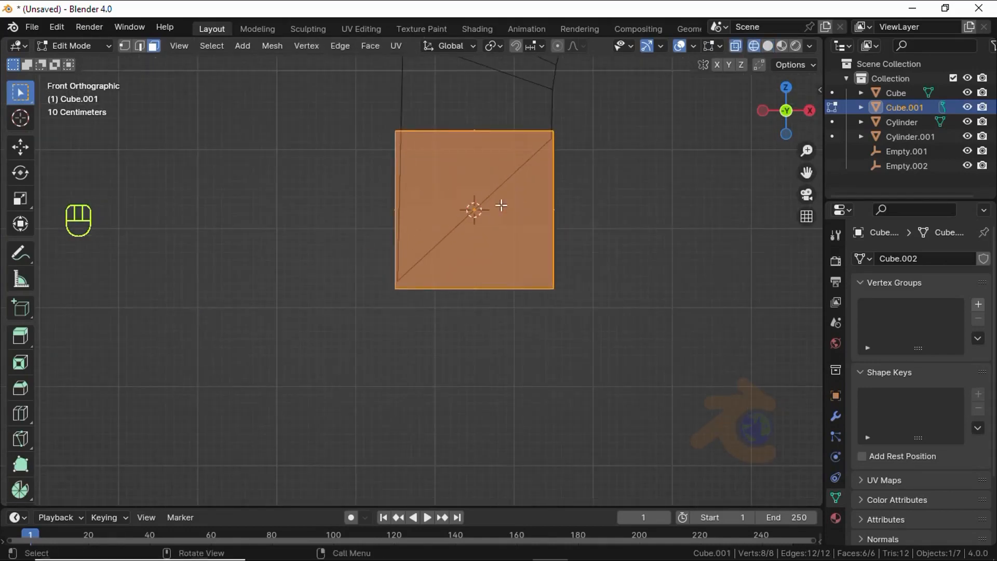
pyautogui.hotkey('ctrl', 'r')
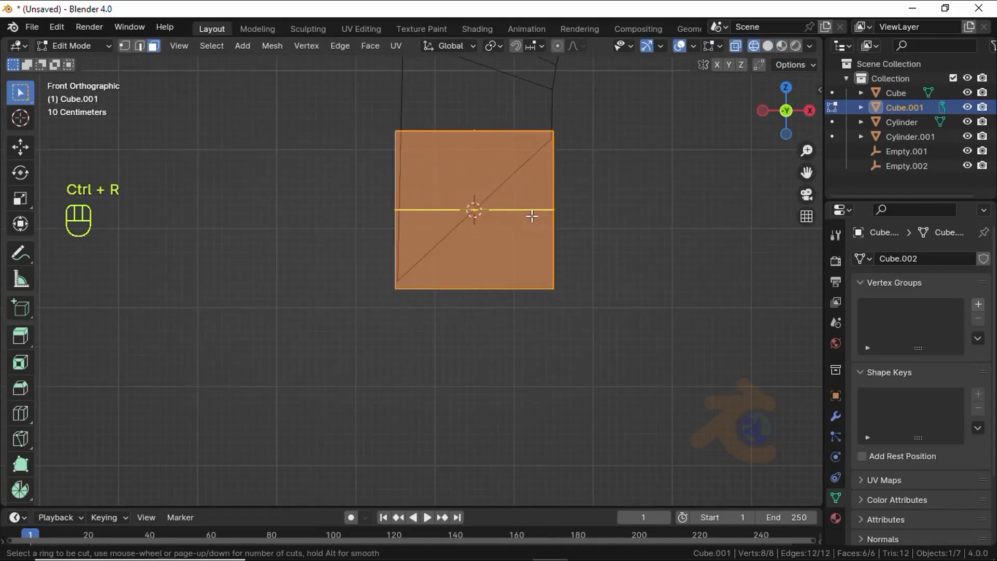
pyautogui.rightClick(532, 216)
pyautogui.press('Tab')
# Step: Move the cube about -0.61 m along the Z axis at the arm's hook end
pyautogui.press('g')
pyautogui.press('z')
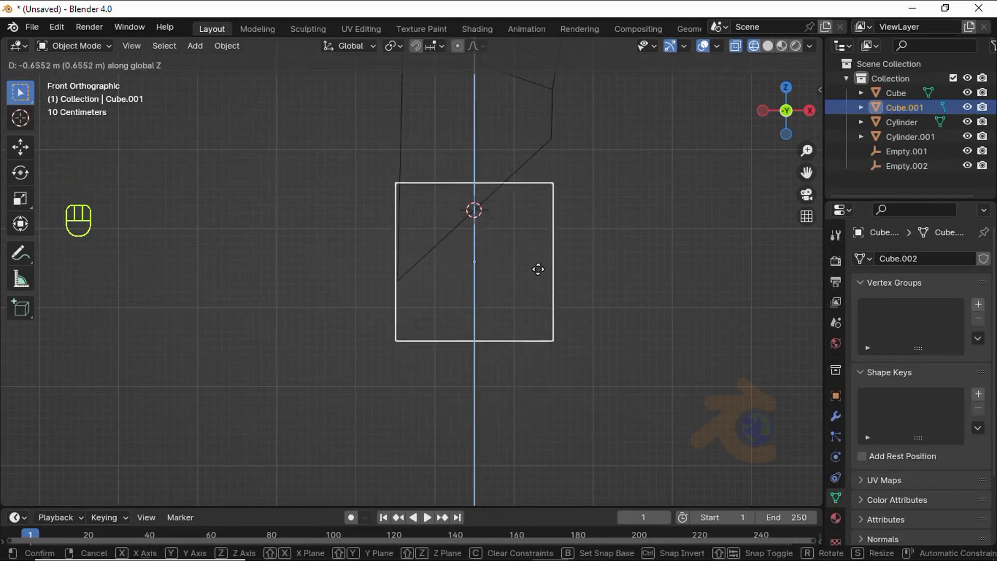
pyautogui.click(492, 268)
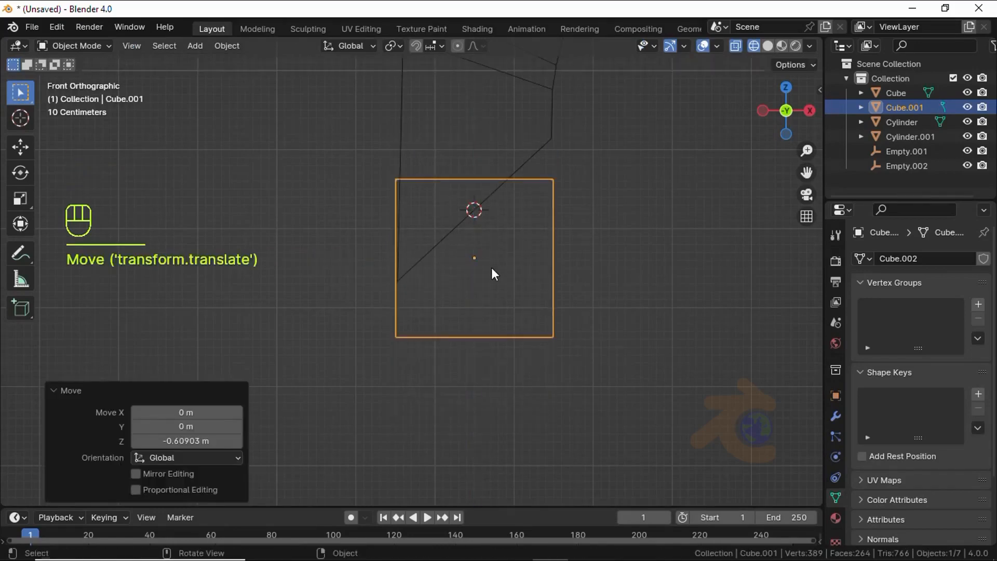
# Step: Add one horizontal loop cut to the cube and slide it towards the base by a factor of about 0.352
pyautogui.press('Tab')
pyautogui.hotkey('ctrl', 'r')
pyautogui.click(399, 294)
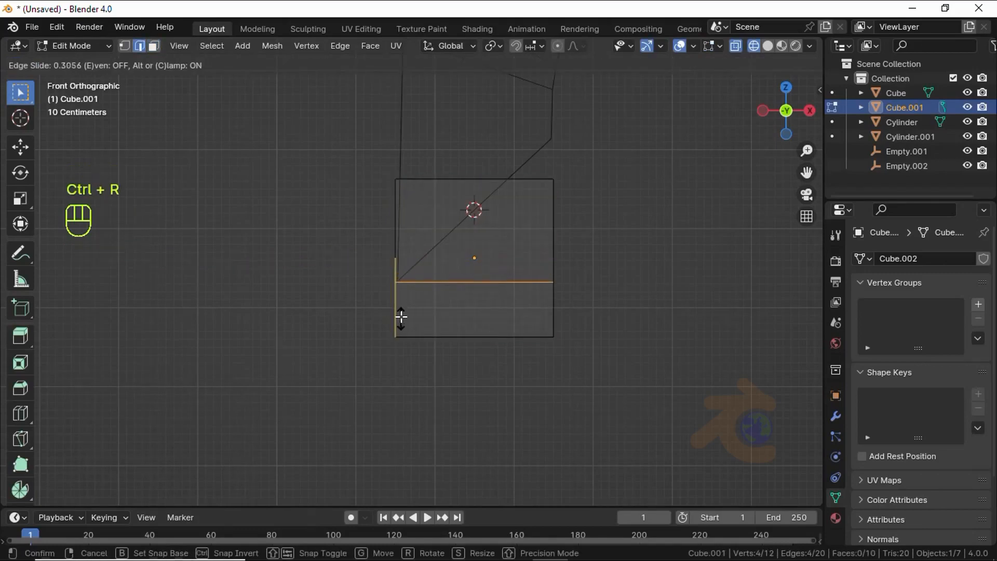
pyautogui.click(401, 320)
# Step: Move the block's upper edge on the arm side about 1.48 m along X to form a slope parallel to the hook's end face
pyautogui.moveTo(400, 322); pyautogui.dragTo(430, 242, button='middle')
pyautogui.hotkey('shift', 'z')
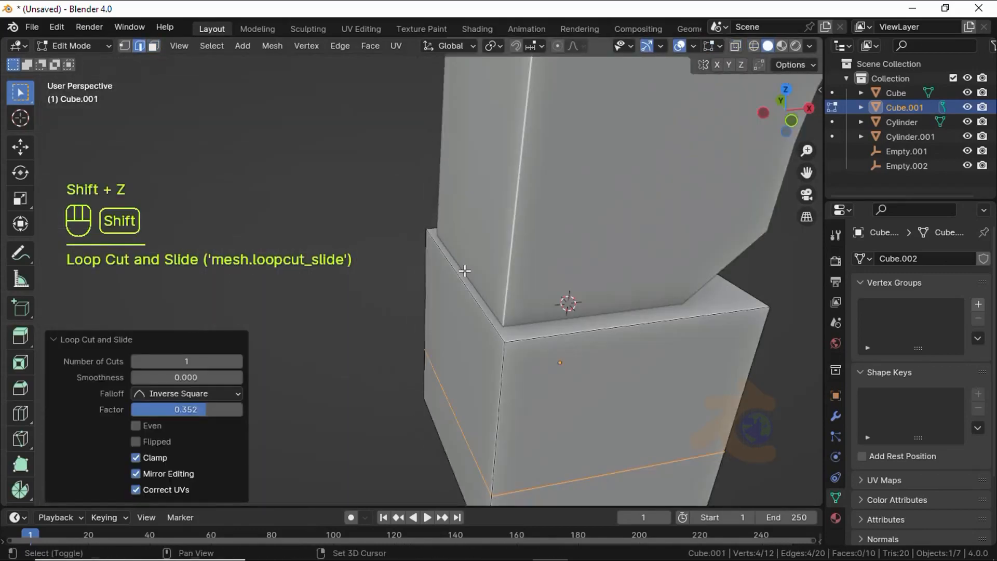
pyautogui.click(563, 296)
pyautogui.press('KP_1')
pyautogui.hotkey('shift', 'z')
pyautogui.press('g')
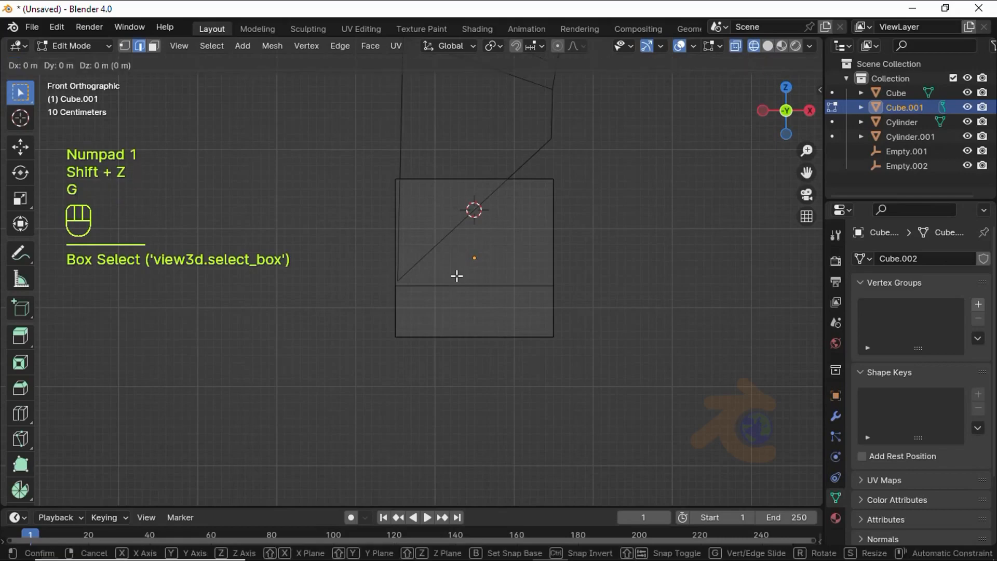
pyautogui.press('x')
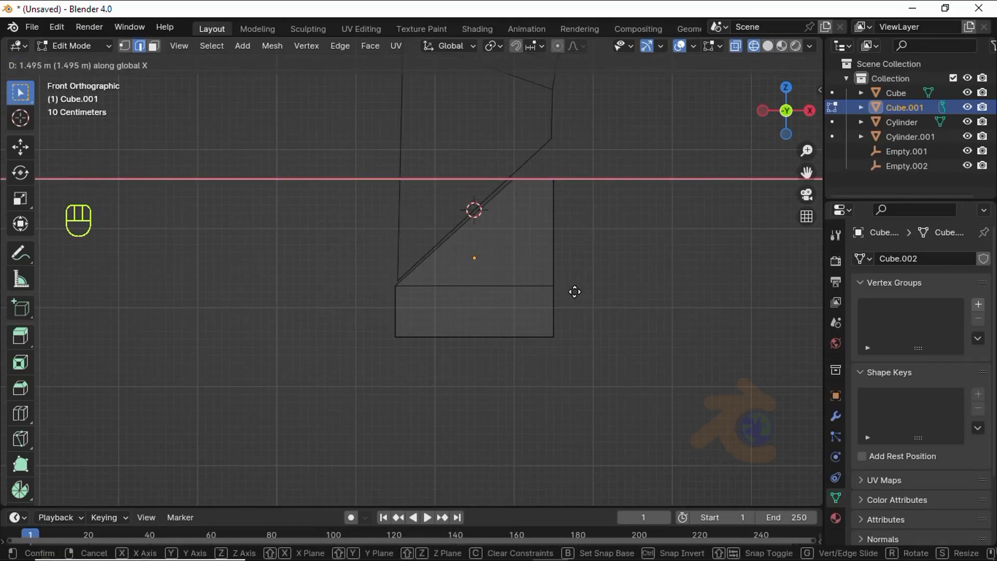
pyautogui.click(573, 291)
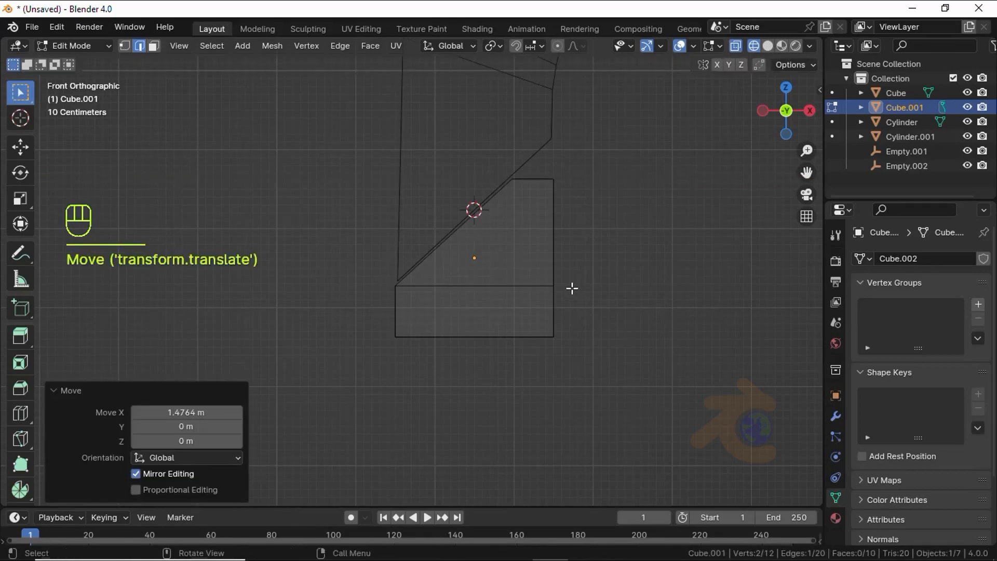
pyautogui.scroll(3, 523, 266)
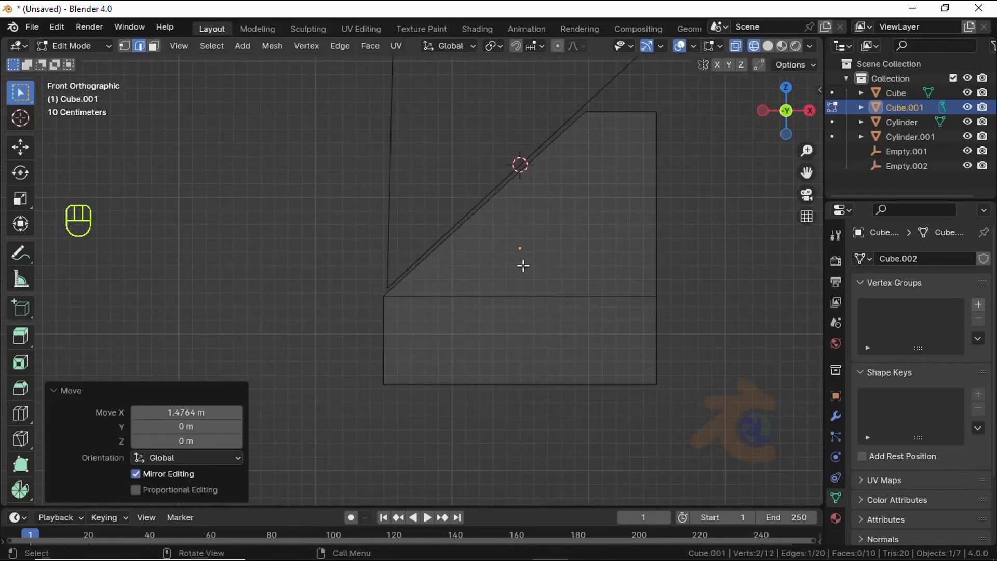
# Step: Delete the two opposite rectangular end faces beneath the tooth's slope and its vertical side, then return to Object Mode in front view
pyautogui.press('Tab')
pyautogui.hotkey('shift', 'z')
pyautogui.moveTo(516, 270)
pyautogui.mouseDown(button='middle')
pyautogui.moveTo(443, 354)
pyautogui.moveTo(517, 345)
pyautogui.mouseUp(button='middle')
pyautogui.press('Tab')
pyautogui.click(153, 46)
pyautogui.click(564, 300)
pyautogui.press('x')
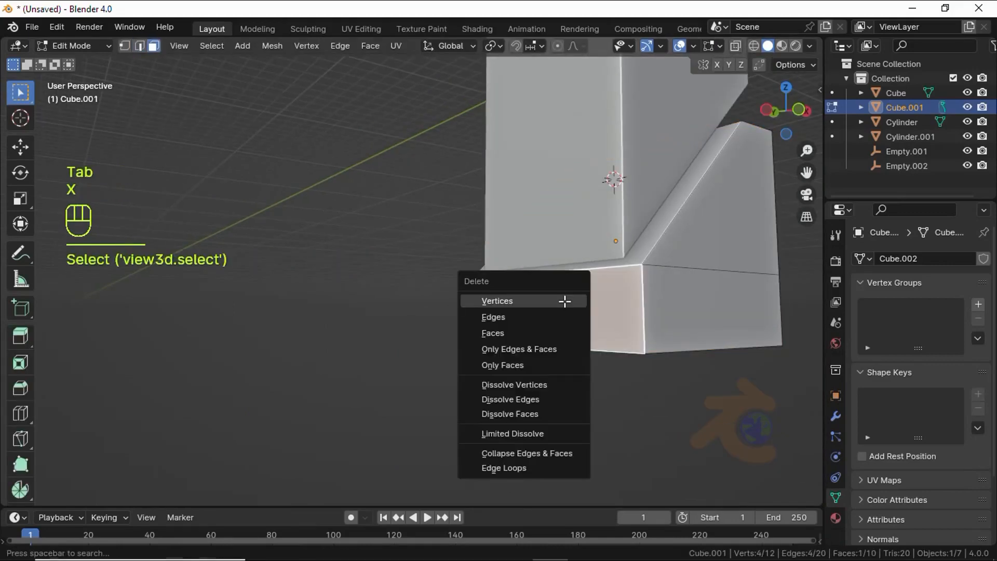
pyautogui.click(546, 331)
pyautogui.moveTo(568, 330); pyautogui.dragTo(431, 308, button='middle')
pyautogui.click(431, 308)
pyautogui.press('x')
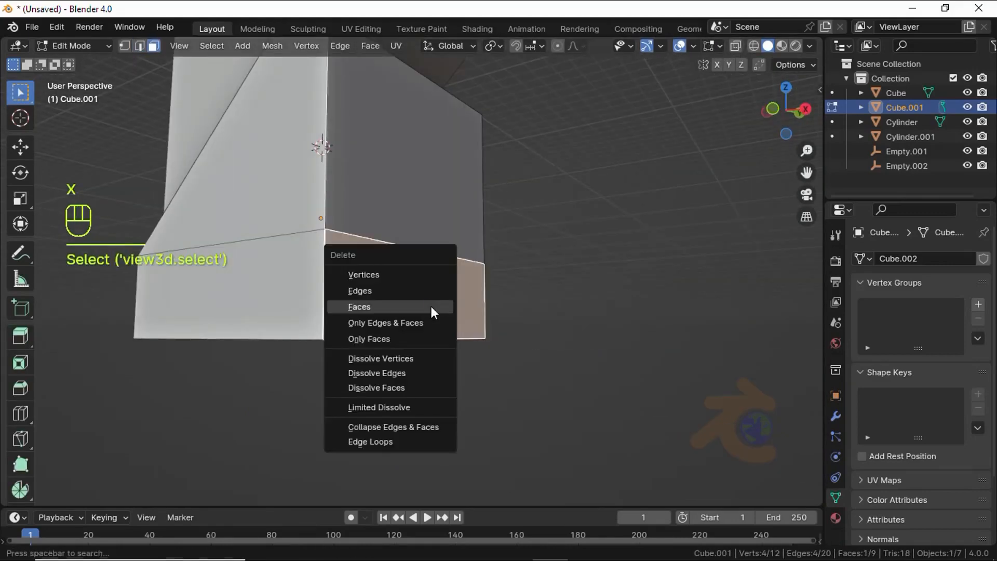
pyautogui.click(431, 308)
pyautogui.press('Tab')
pyautogui.press('KP_1')
# Step: Add an Array modifier to the tooth block with a relative offset X factor of -1
pyautogui.click(837, 413)
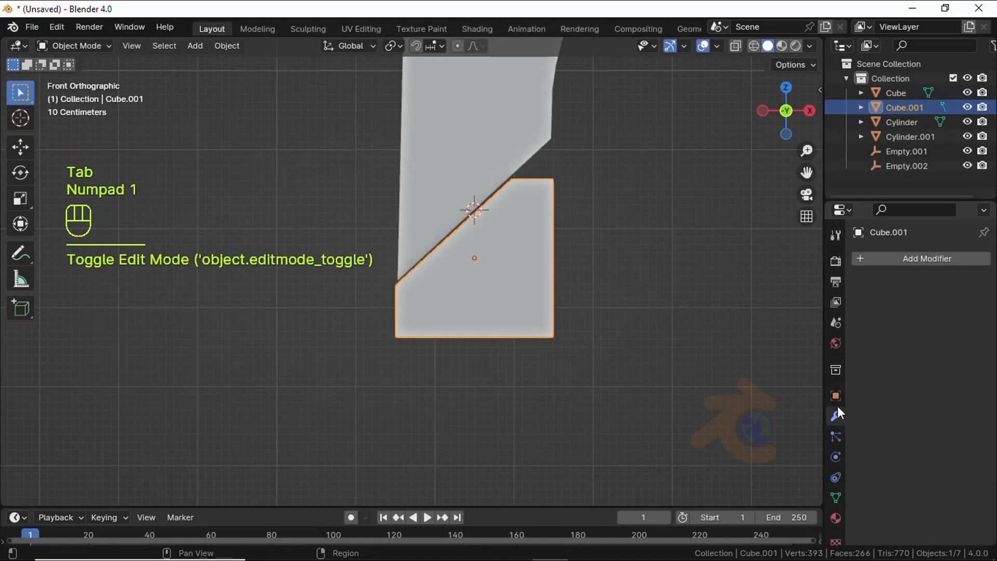
pyautogui.click(892, 260)
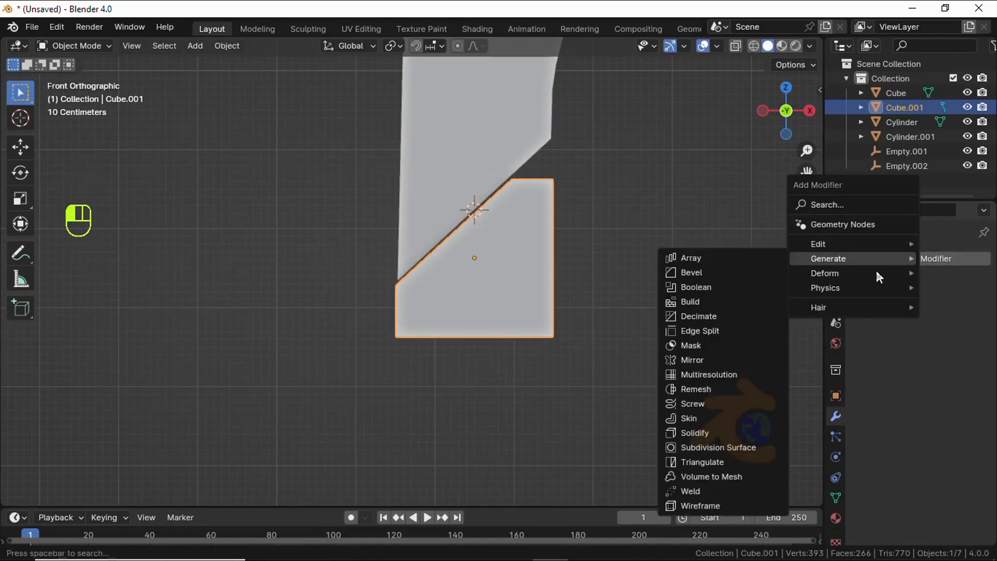
pyautogui.click(715, 263)
pyautogui.click(957, 367)
pyautogui.write('-1')
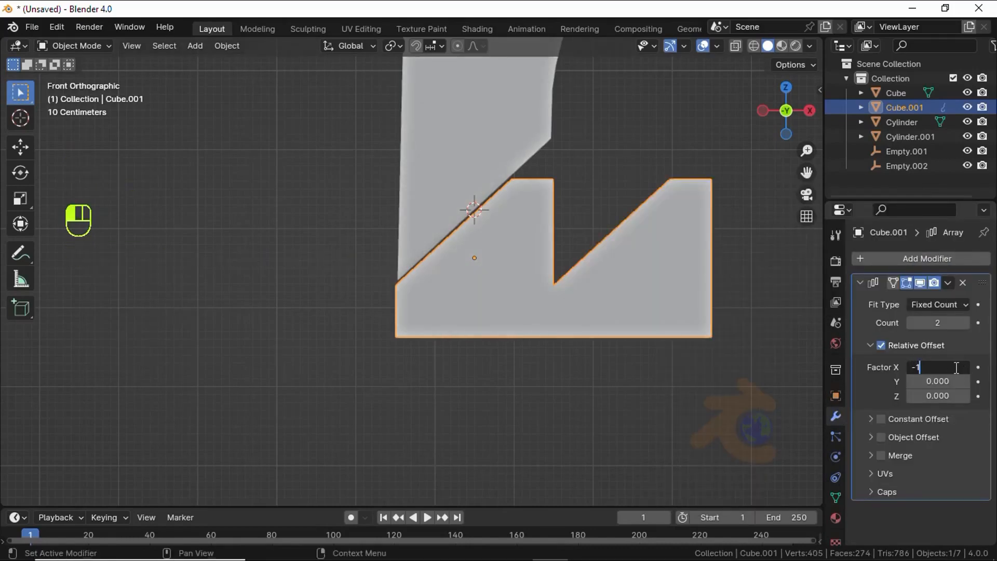
pyautogui.press('Return')
# Step: Try increasing the tooth array's count step by step up to 10
pyautogui.click(966, 323)
pyautogui.click(966, 322)
pyautogui.click(965, 322)
pyautogui.click(965, 323)
pyautogui.click(965, 323)
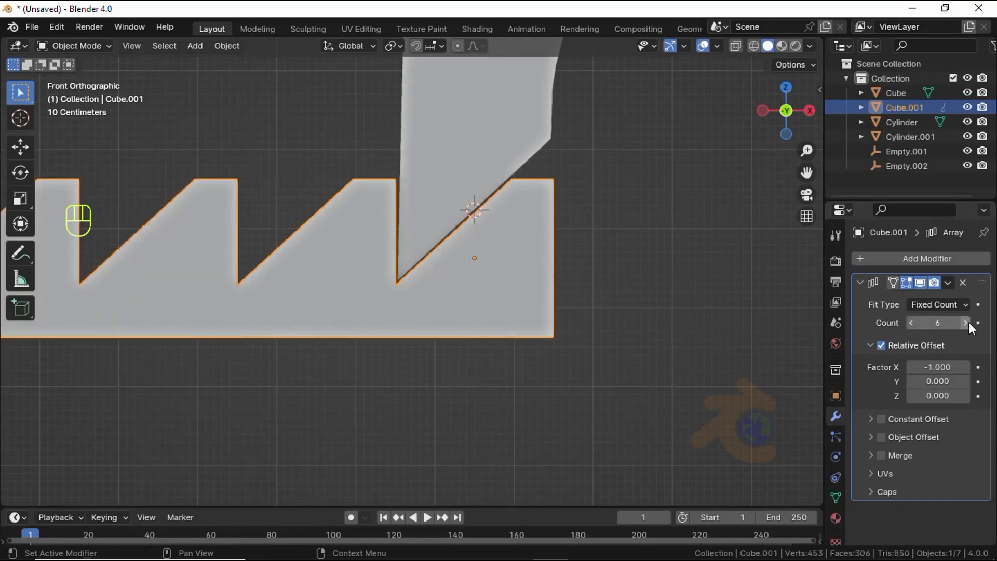
pyautogui.scroll(-2, 594, 277)
pyautogui.scroll(-2, 437, 279)
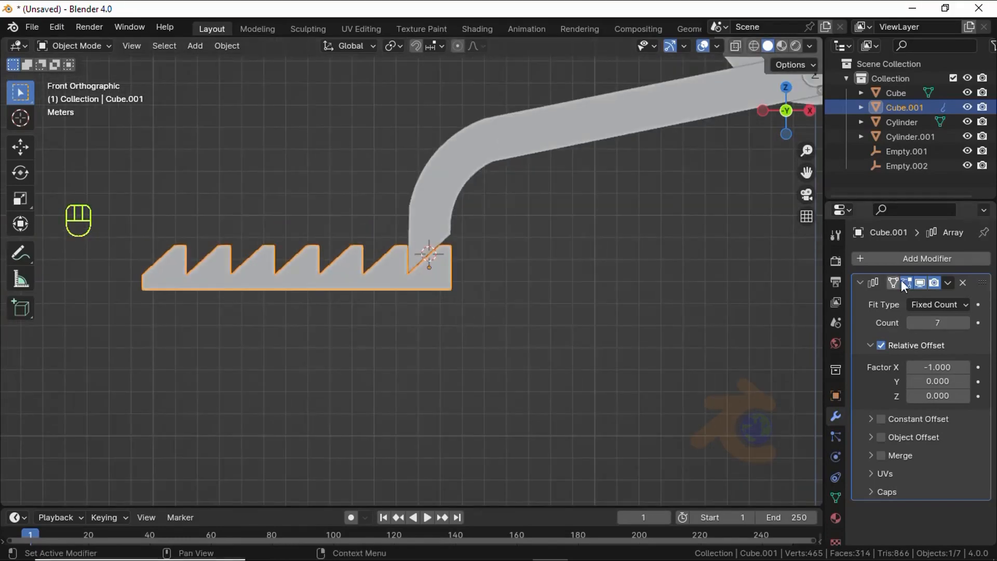
pyautogui.click(966, 323)
pyautogui.click(967, 323)
pyautogui.click(966, 323)
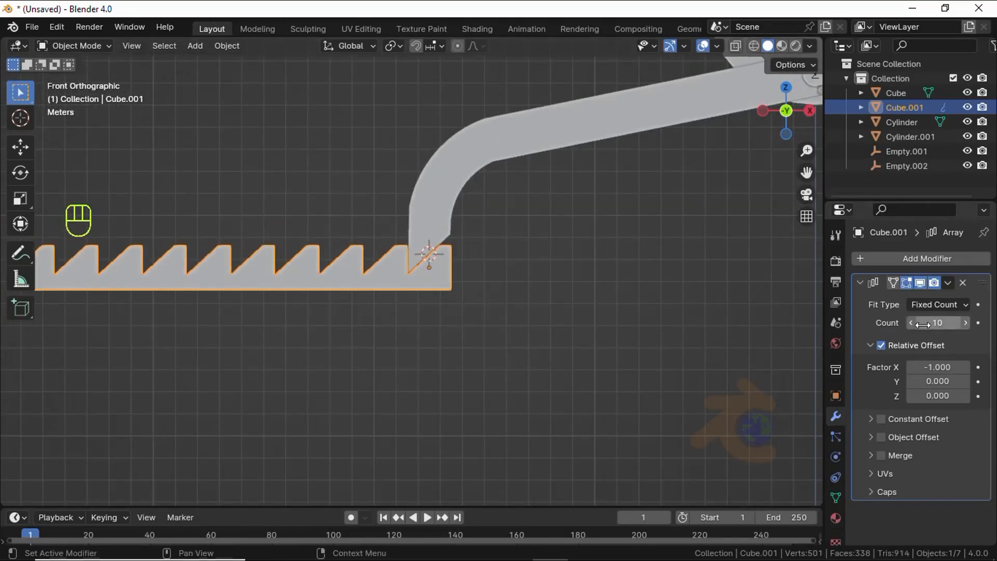
# Step: Set the tooth array's count to 5
pyautogui.click(923, 323)
pyautogui.write('5')
pyautogui.press('Return')
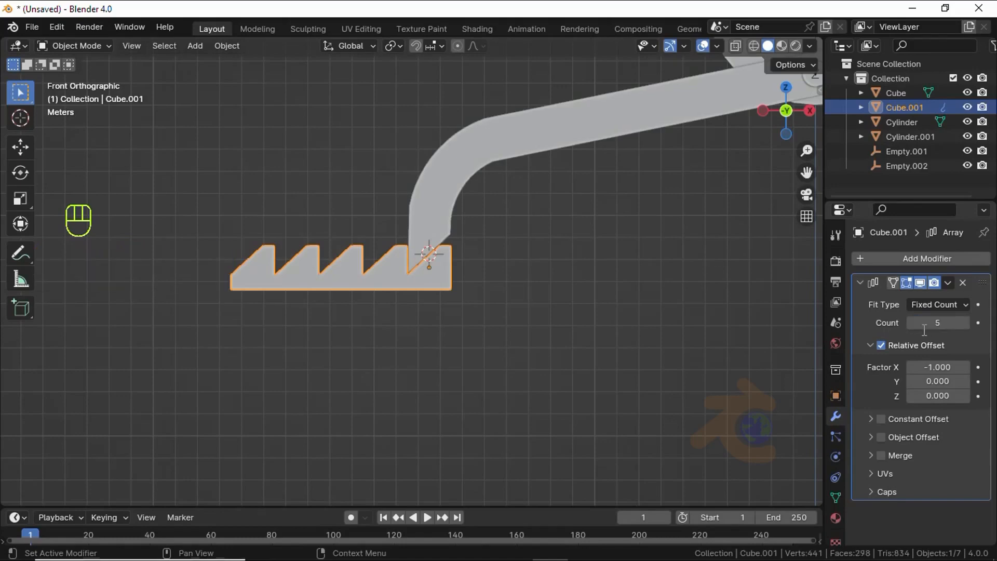
# Step: Duplicate the Array modifier and set the copy's relative offset X factor to 1
pyautogui.click(950, 282)
pyautogui.click(924, 329)
pyautogui.scroll(-6, 935, 416)
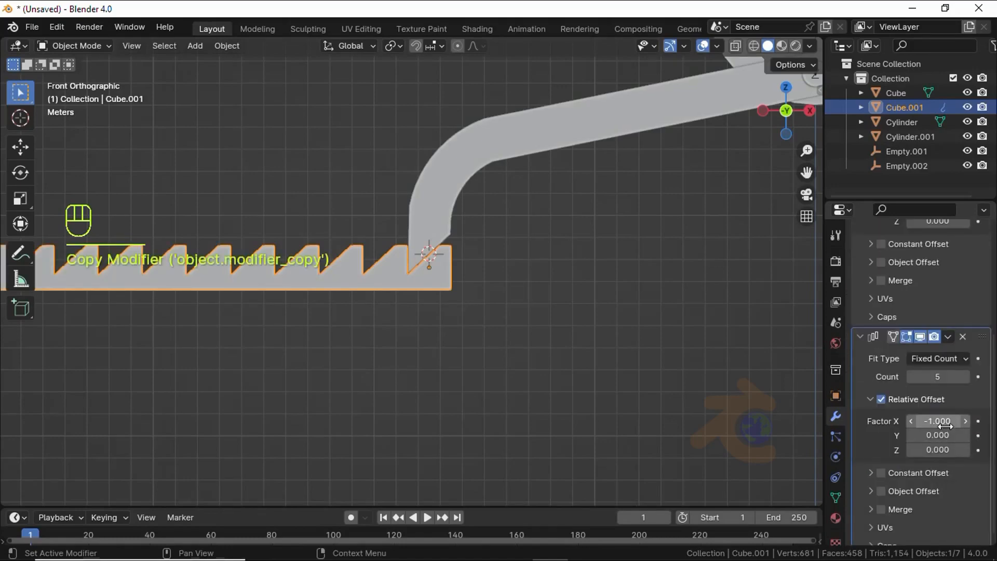
pyautogui.write('1')
pyautogui.press('Return')
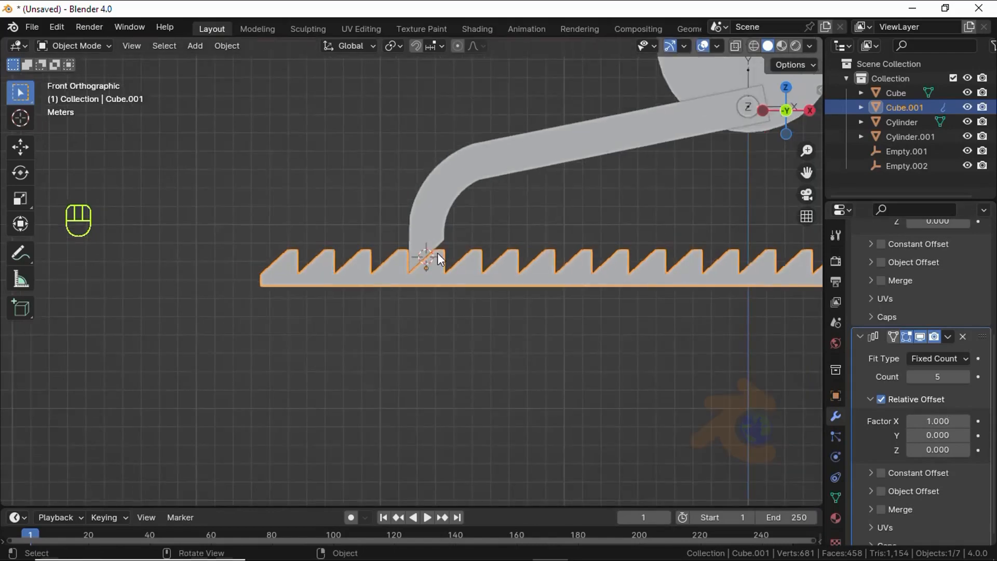
pyautogui.hotkey('shift', 'z')
pyautogui.scroll(5, 493, 274)
pyautogui.moveTo(924, 422); pyautogui.dragTo(175, 427)
pyautogui.rightClick(175, 427)
pyautogui.scroll(-3, 606, 321)
pyautogui.moveTo(606, 323); pyautogui.dragTo(583, 407, button='middle')
pyautogui.press('KP_1')
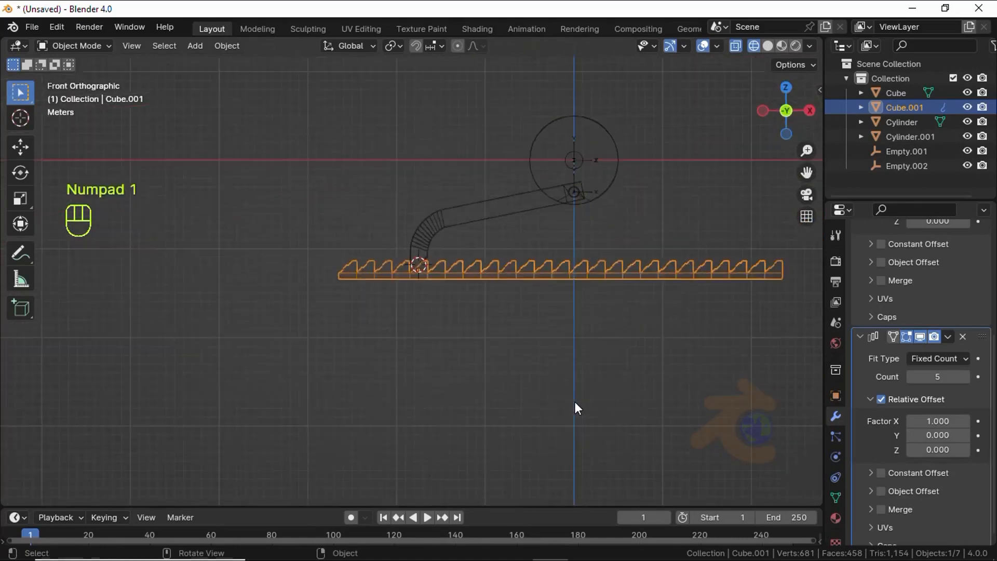
# Step: Enable Merge on the second Array modifier with a distance of 0.04 m
pyautogui.click(881, 510)
pyautogui.scroll(-3, 868, 513)
pyautogui.click(933, 479)
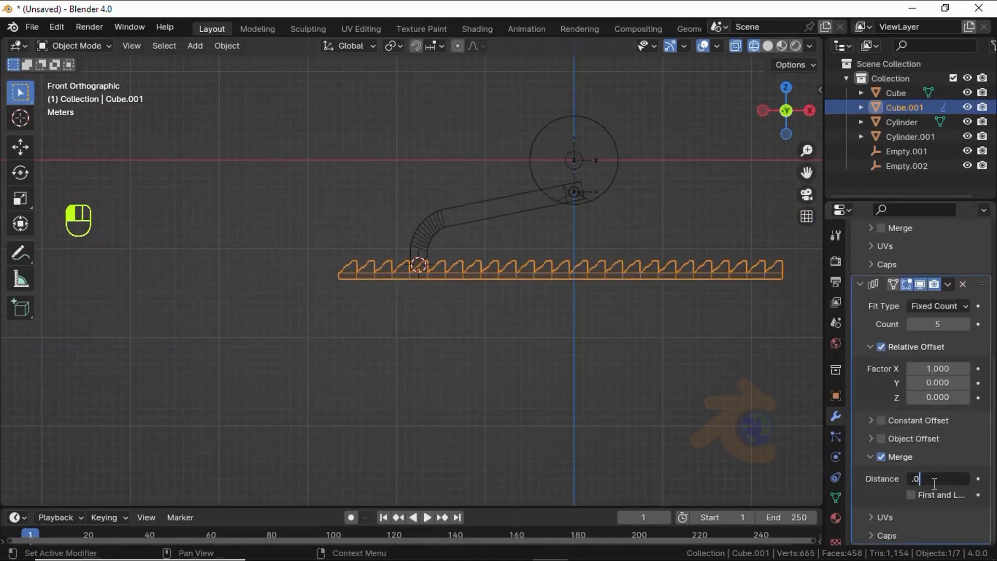
# Step: Apply both Array modifiers to the toothed rack and switch the viewport to solid shading, ending in Object Mode
pyautogui.scroll(5, 920, 458)
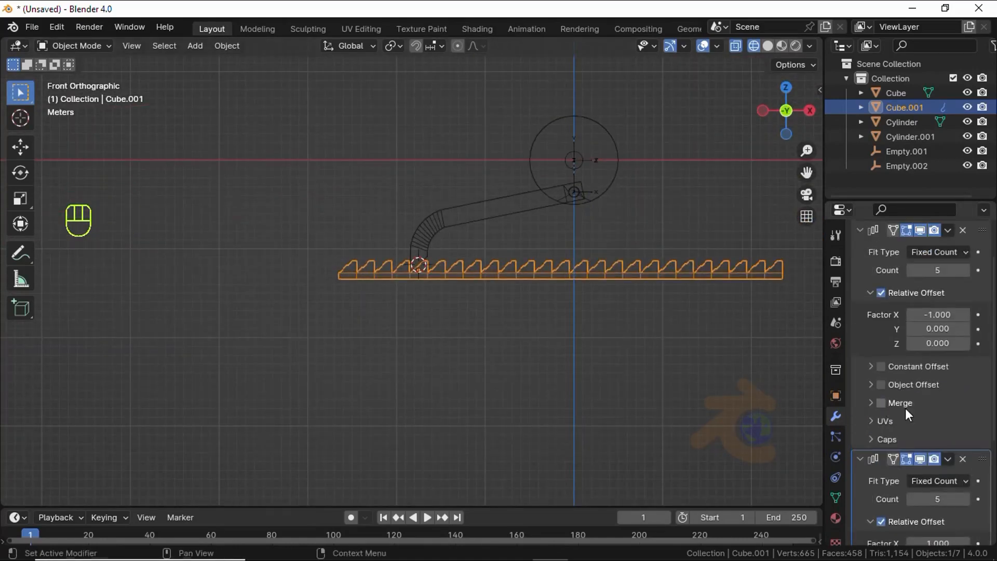
pyautogui.hotkey('ctrl', 'a')
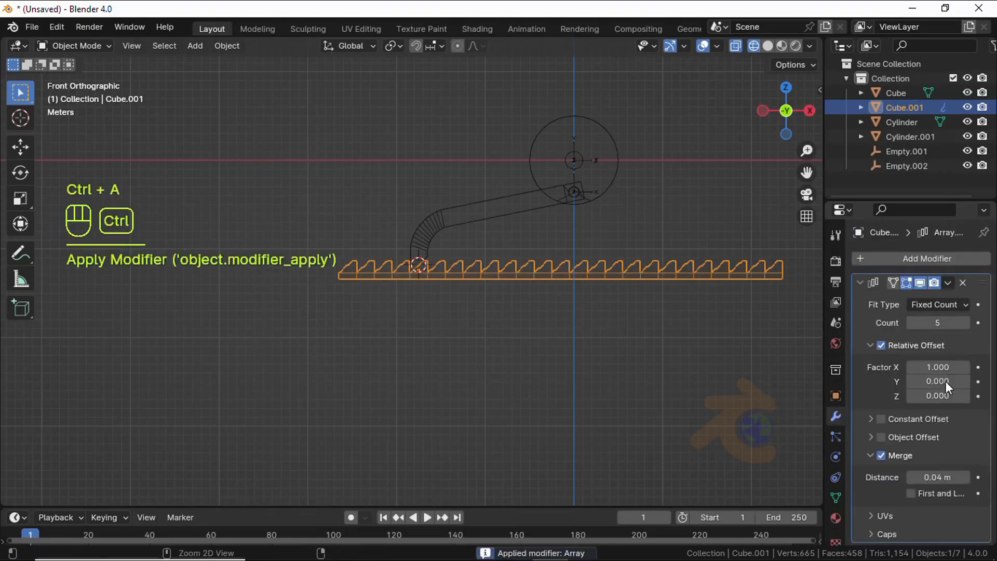
pyautogui.hotkey('ctrl', 'a')
pyautogui.press('Tab')
pyautogui.press('Tab')
pyautogui.scroll(6, 552, 357)
pyautogui.hotkey('shift', 'z')
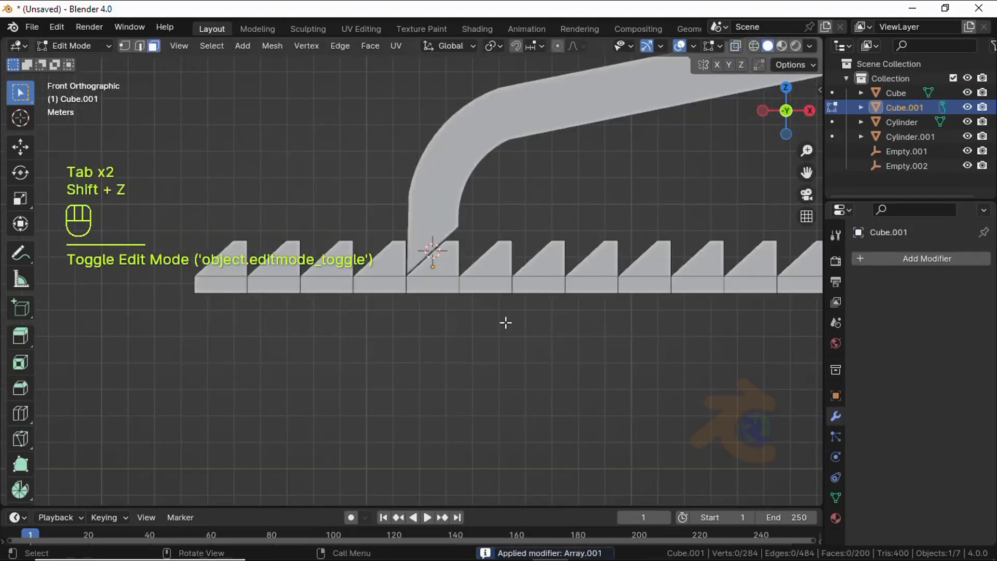
pyautogui.scroll(-5, 471, 290)
pyautogui.moveTo(450, 239); pyautogui.dragTo(550, 292, button='middle')
pyautogui.press('Tab')
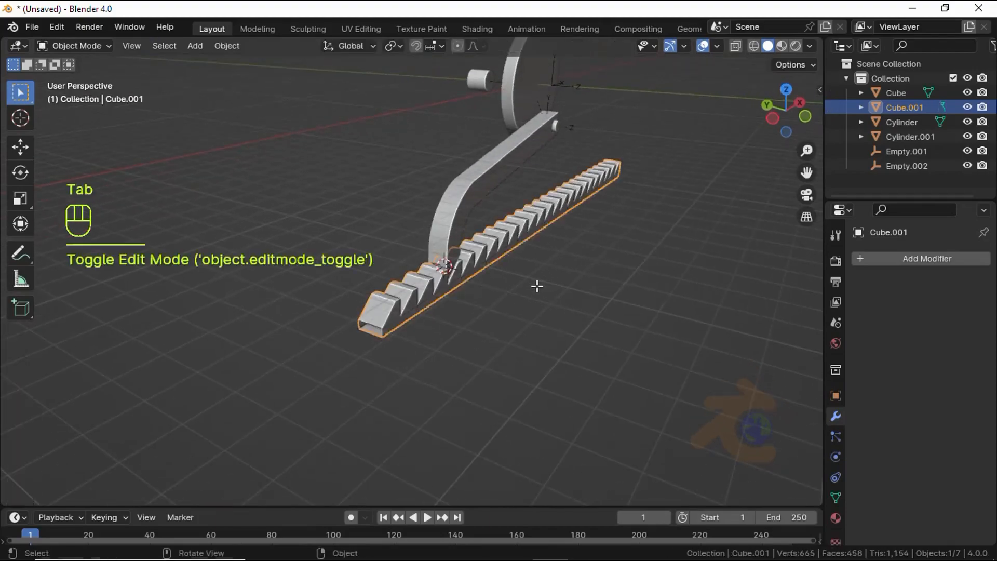
# Step: Set the toothed rack's origin to its geometry
pyautogui.press('KP_1')
pyautogui.rightClick(530, 277)
pyautogui.moveTo(505, 322)
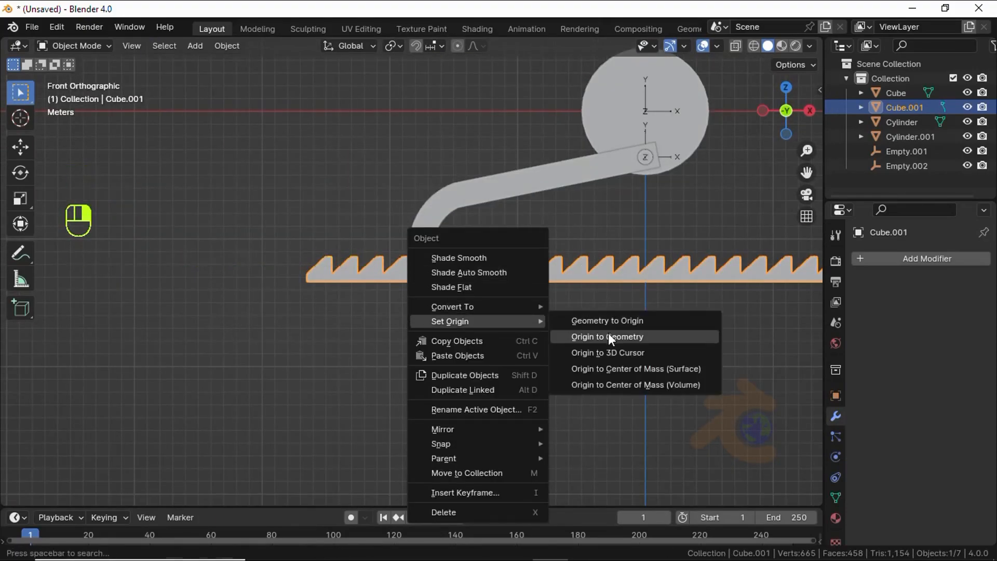
pyautogui.click(610, 334)
# Step: Snap the 3D cursor to the selected toothed rack
pyautogui.scroll(3, 634, 298)
pyautogui.keyDown('shift'); pyautogui.moveTo(636, 293); pyautogui.dragTo(579, 249, button='middle'); pyautogui.keyUp('shift')
pyautogui.scroll(-5, 527, 254)
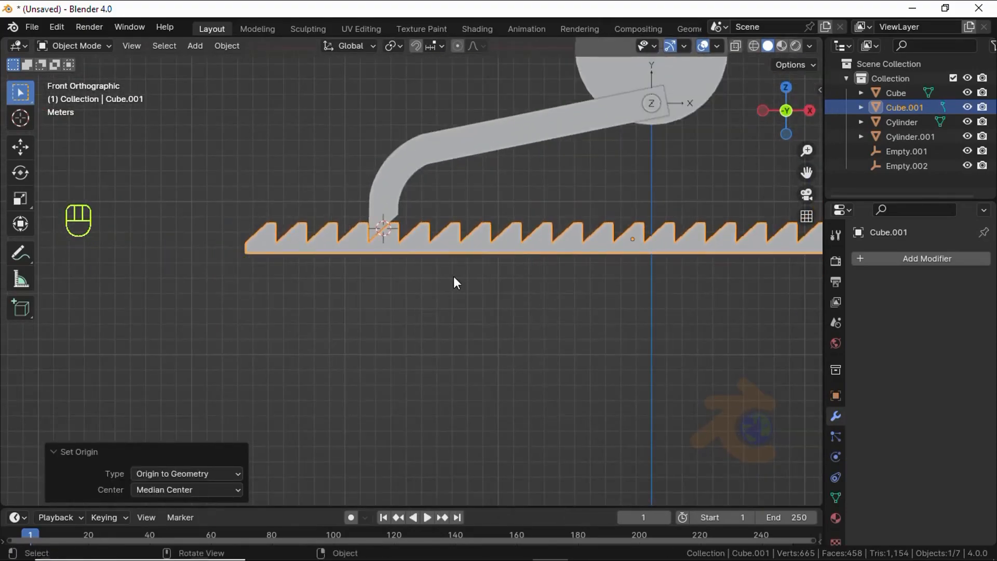
pyautogui.scroll(2, 453, 280)
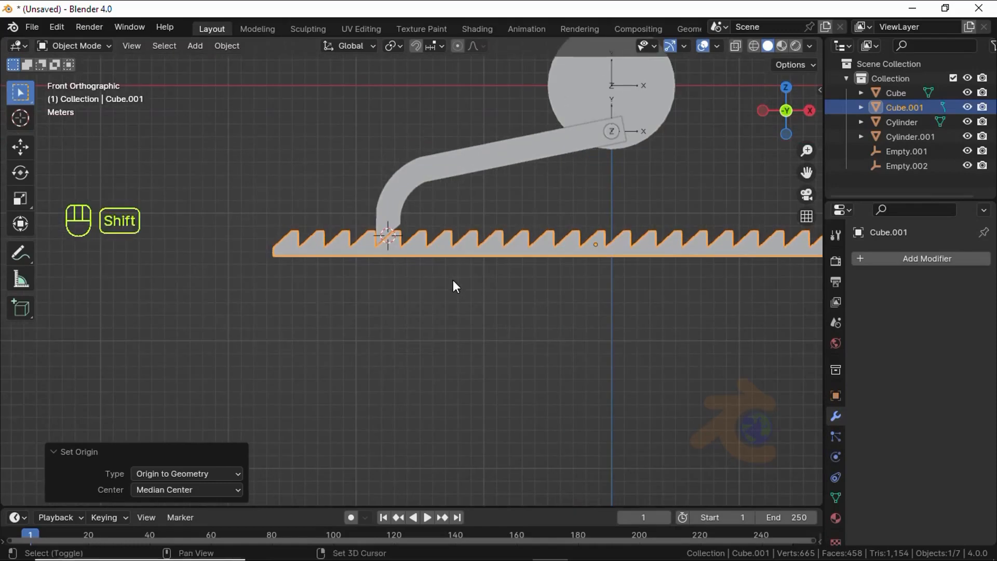
pyautogui.hotkey('shift', 's')
pyautogui.click(446, 287)
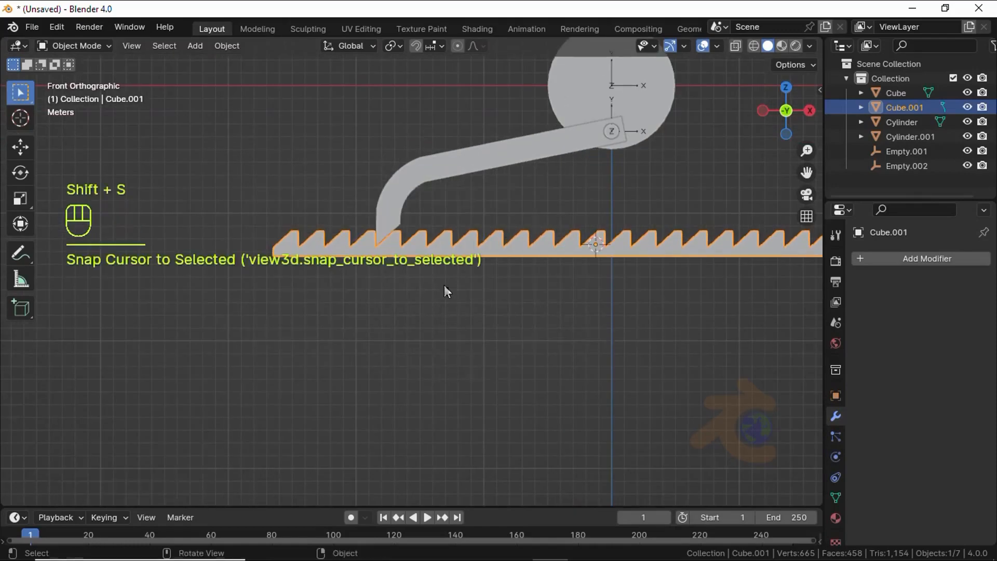
# Step: Add a 2 m plane at the 3D cursor and move it down along Z to the underside of the rack
pyautogui.hotkey('shift', 'a')
pyautogui.moveTo(457, 271)
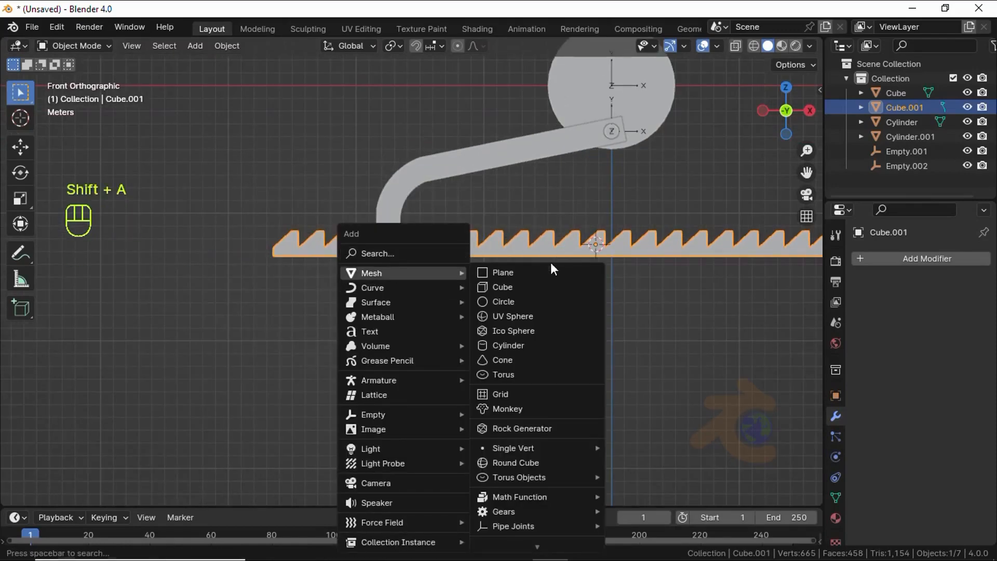
pyautogui.click(548, 268)
pyautogui.scroll(1, 592, 274)
pyautogui.press('g')
pyautogui.press('z')
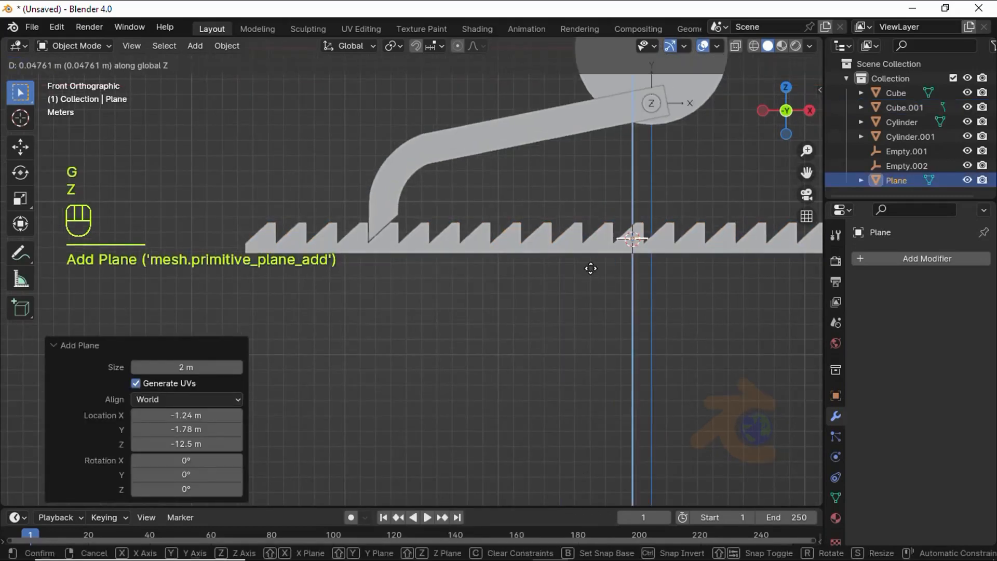
pyautogui.click(591, 284)
# Step: Scale the plane by about 4.39 overall, stretch it by about 11.88 along X beneath the rack, and deselect it
pyautogui.scroll(-2, 642, 275)
pyautogui.moveTo(642, 276); pyautogui.dragTo(639, 303, button='middle')
pyautogui.press('s')
pyautogui.scroll(-3, 559, 286)
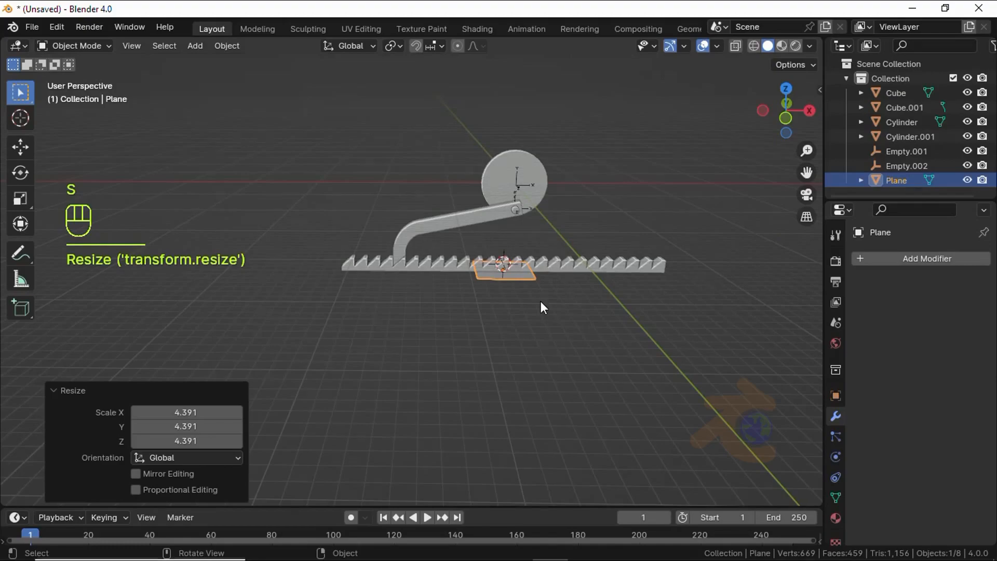
pyautogui.click(554, 310)
pyautogui.press('s')
pyautogui.press('x')
pyautogui.click(438, 158)
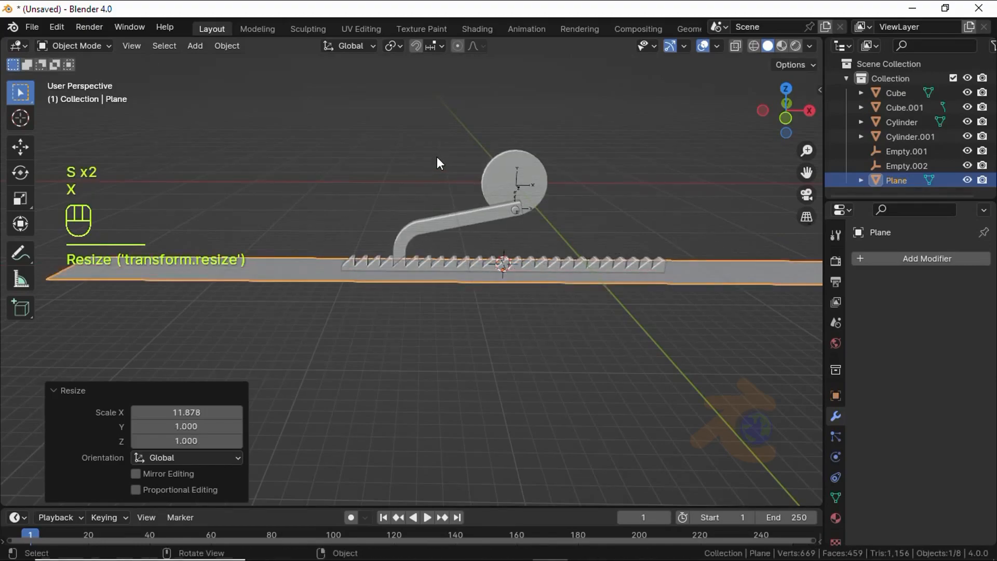
pyautogui.click(667, 305)
# Step: Duplicate the empty at the disc's centre and snap the copy to the 3D cursor on the toothed rack
pyautogui.scroll(5, 537, 308)
pyautogui.moveTo(499, 260); pyautogui.dragTo(330, 287, button='middle')
pyautogui.moveTo(473, 168); pyautogui.dragTo(436, 156, button='middle')
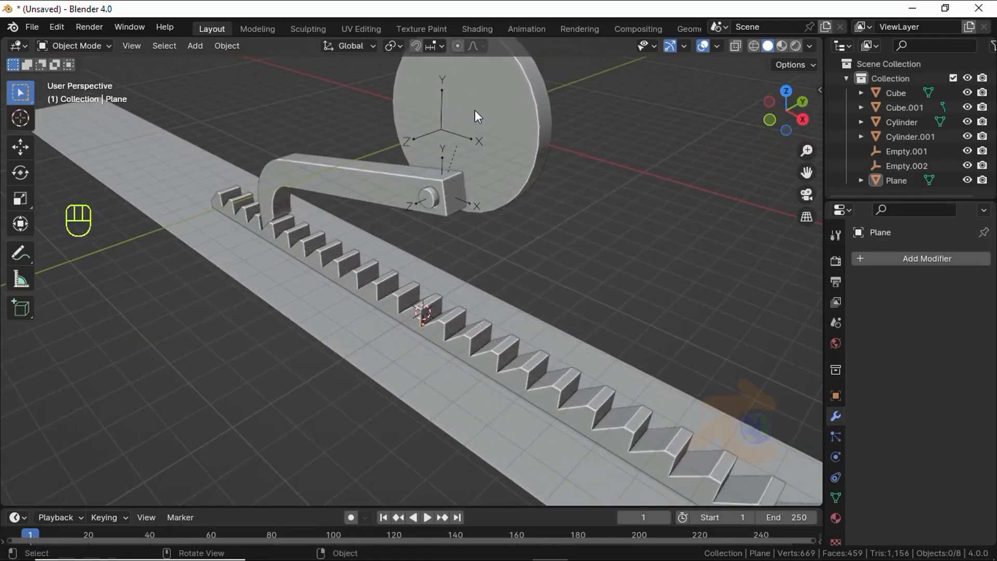
pyautogui.click(447, 133)
pyautogui.hotkey('shift', 'd')
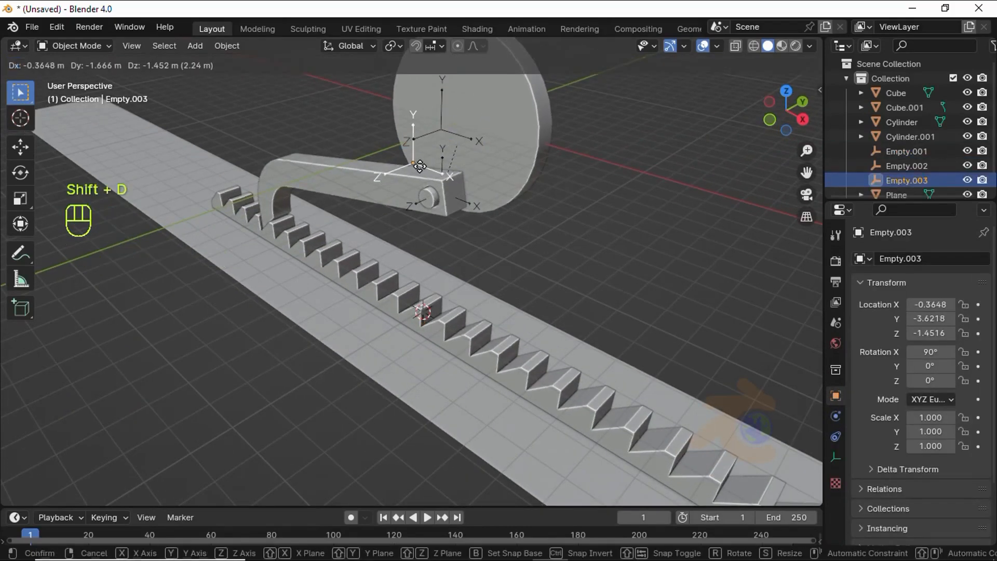
pyautogui.rightClick(419, 166)
pyautogui.hotkey('shift', 's')
pyautogui.click(426, 88)
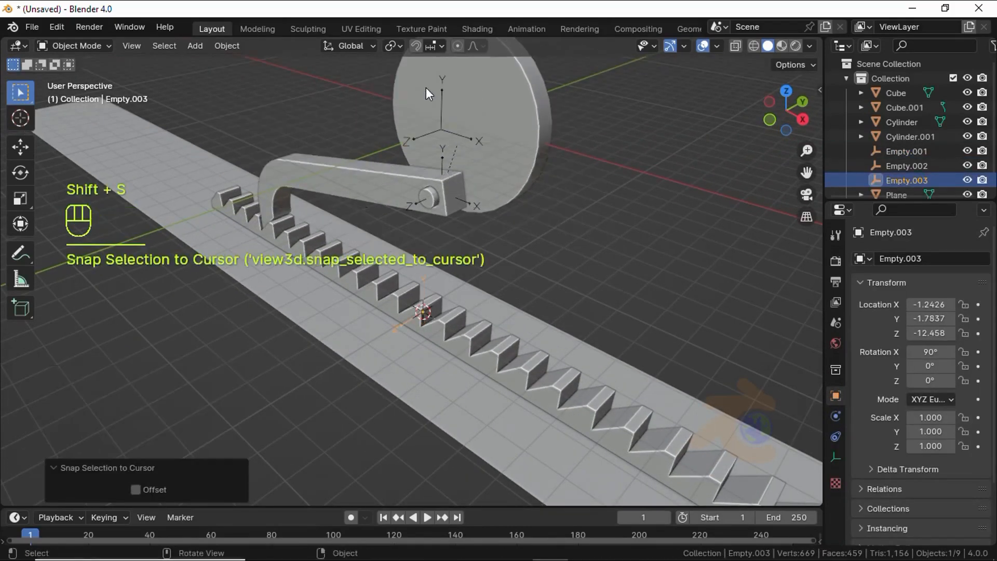
# Step: Move the rack's empty down along Z by about 0.93 m, to the ground plane level, and deselect it
pyautogui.press('KP_1')
pyautogui.scroll(6, 490, 245)
pyautogui.hotkey('shift', 'z')
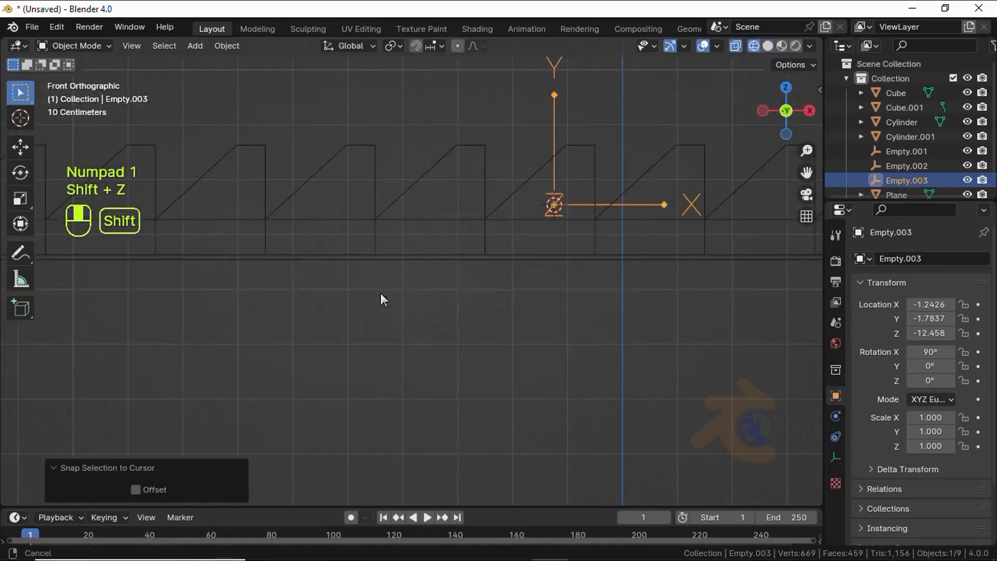
pyautogui.press('g')
pyautogui.press('z')
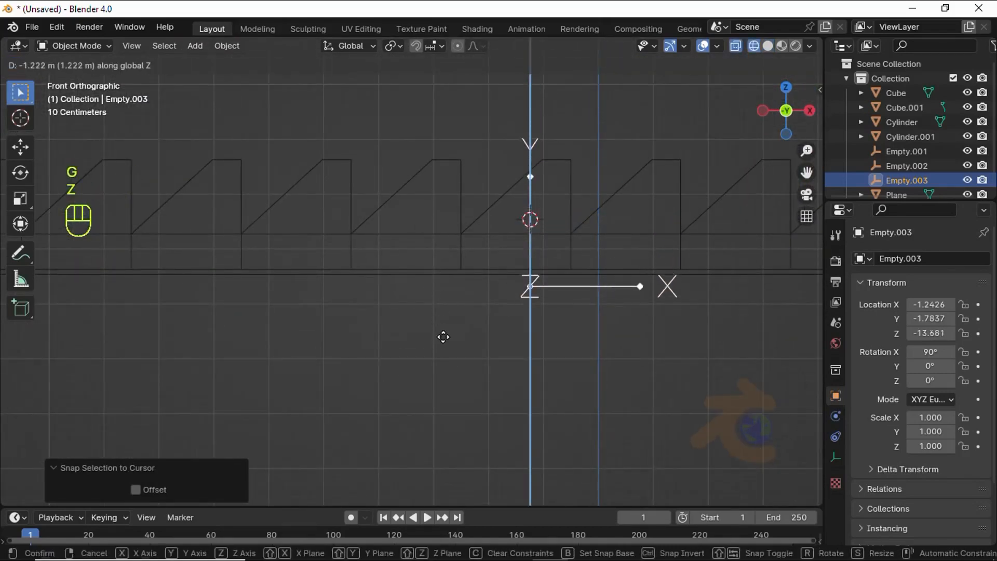
pyautogui.click(445, 327)
pyautogui.moveTo(444, 328)
pyautogui.mouseDown(button='middle')
pyautogui.moveTo(556, 327)
pyautogui.moveTo(539, 332)
pyautogui.moveTo(484, 397)
pyautogui.moveTo(460, 407)
pyautogui.mouseUp(button='middle')
pyautogui.hotkey('shift', 'z')
pyautogui.scroll(-6, 541, 329)
pyautogui.click(528, 343)
# Step: Give the small cylinder behind the disc a Passive rigid body with a Cylinder collision shape
pyautogui.scroll(4, 441, 304)
pyautogui.moveTo(441, 304); pyautogui.dragTo(455, 270, button='middle')
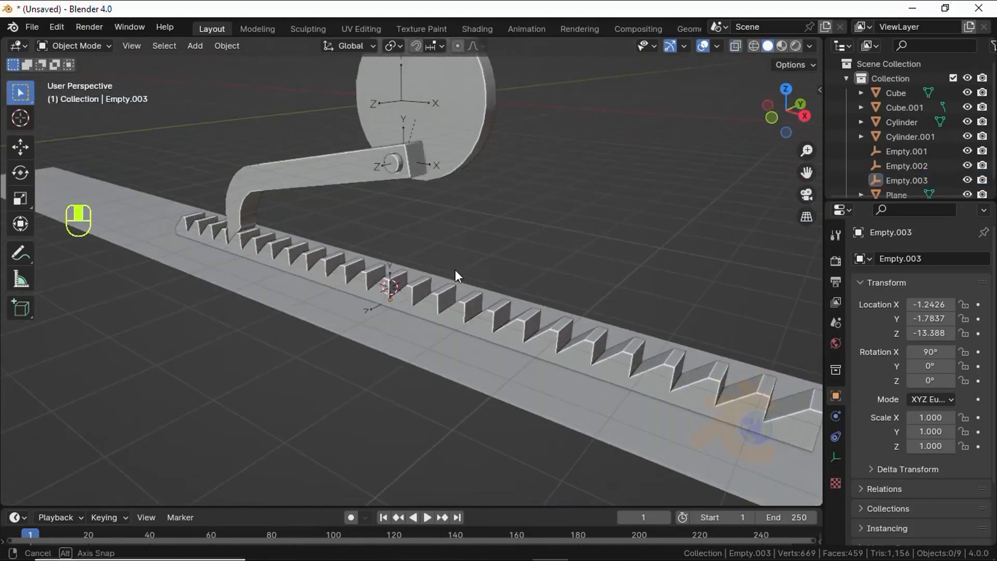
pyautogui.scroll(-4, 434, 206)
pyautogui.moveTo(435, 206); pyautogui.dragTo(455, 173, button='middle')
pyautogui.click(448, 172)
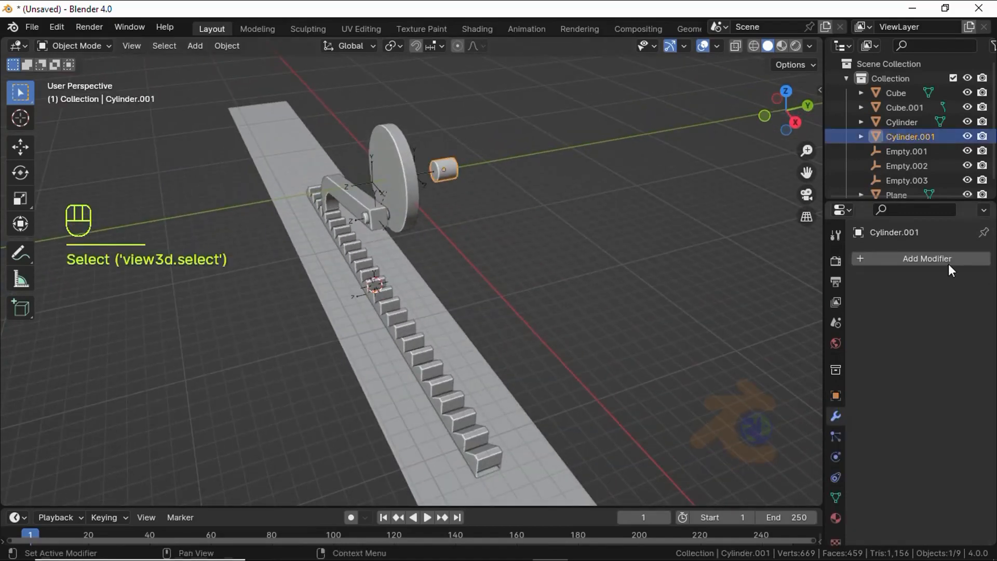
pyautogui.click(836, 454)
pyautogui.click(928, 355)
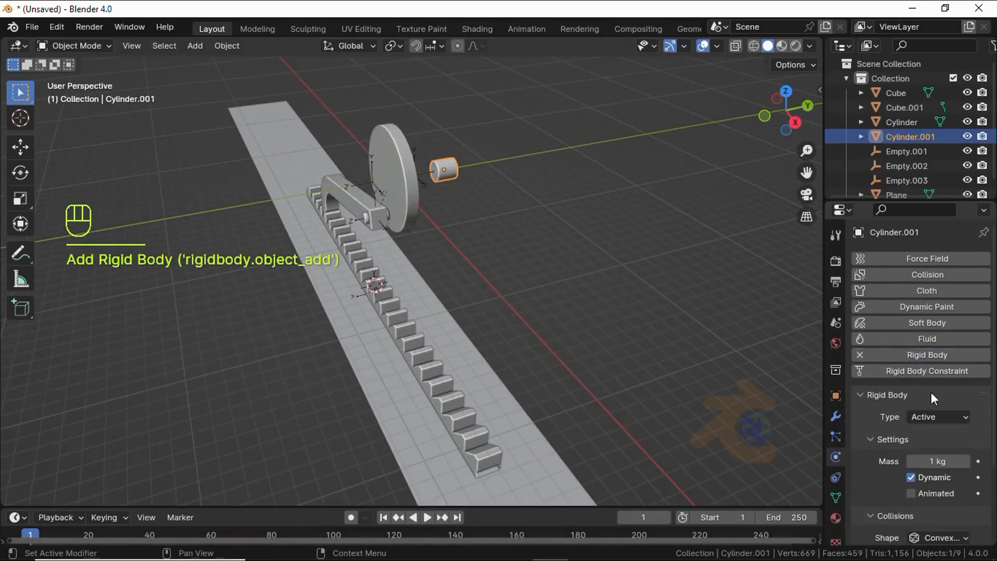
pyautogui.click(938, 419)
pyautogui.click(935, 446)
pyautogui.scroll(-2, 936, 447)
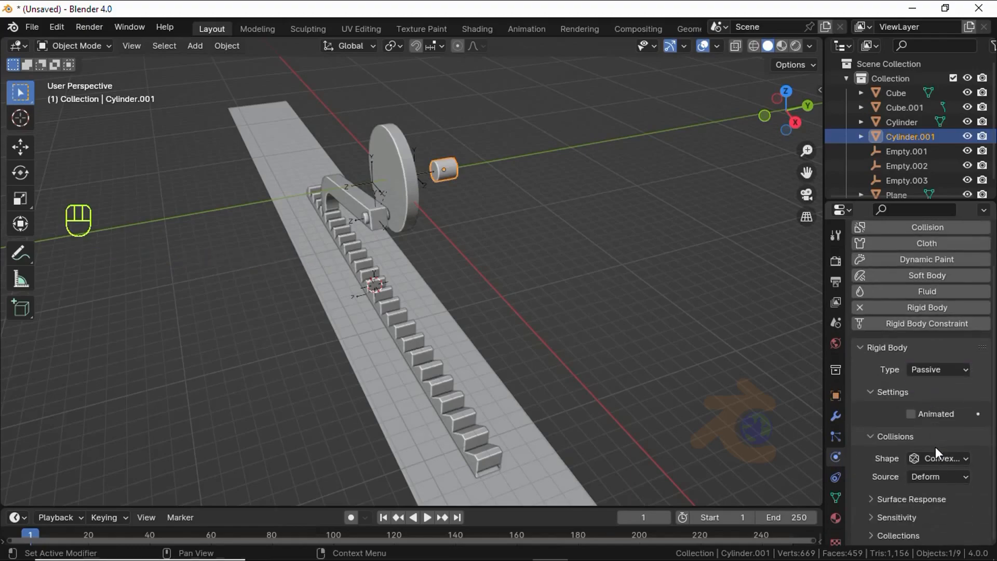
pyautogui.click(939, 458)
pyautogui.click(903, 380)
pyautogui.scroll(2, 382, 205)
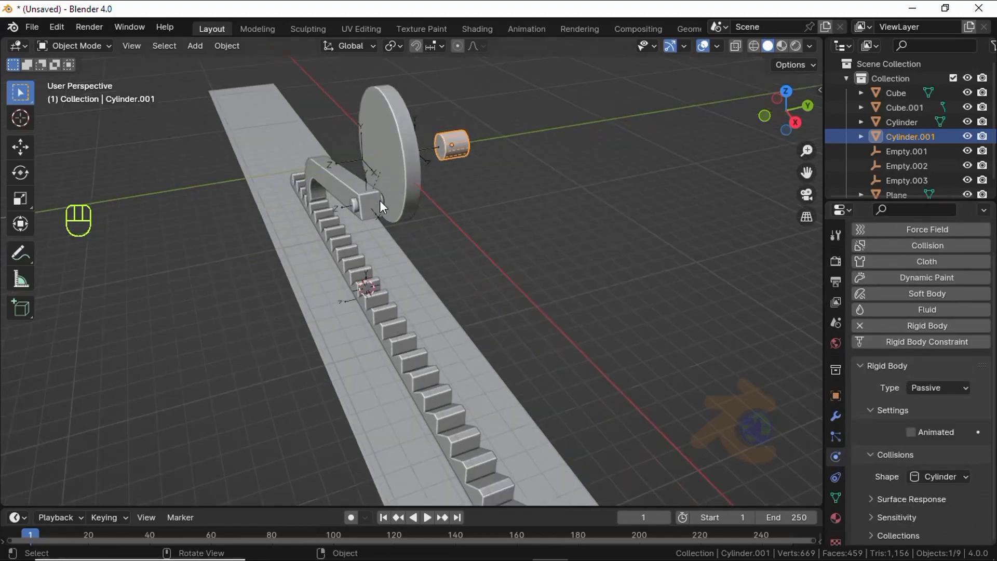
# Step: Add a Motor rigid body constraint to the empty between the disc and small cylinder, with the disc as its first object
pyautogui.moveTo(379, 200); pyautogui.dragTo(404, 180, button='middle')
pyautogui.click(404, 180)
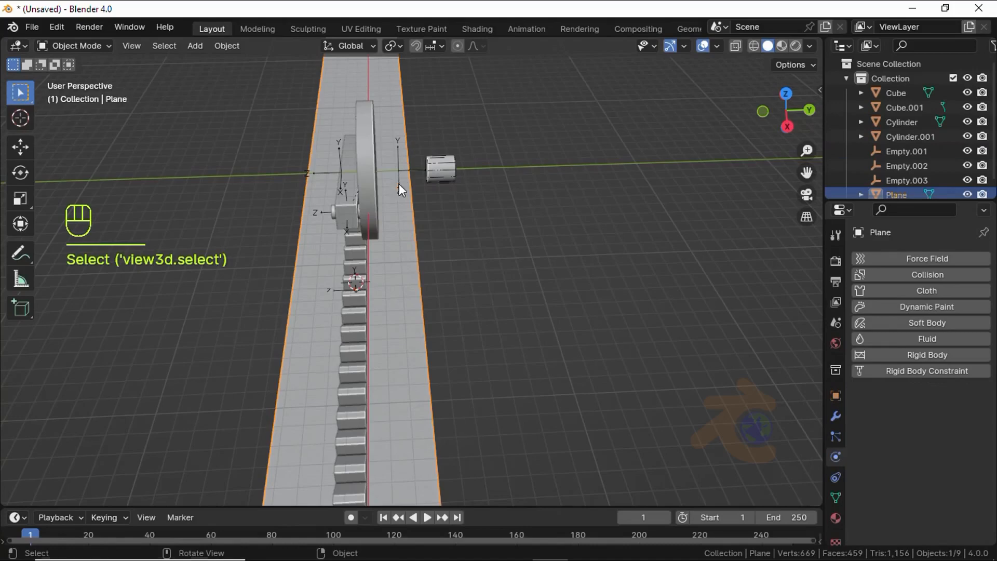
pyautogui.click(398, 185)
pyautogui.click(883, 274)
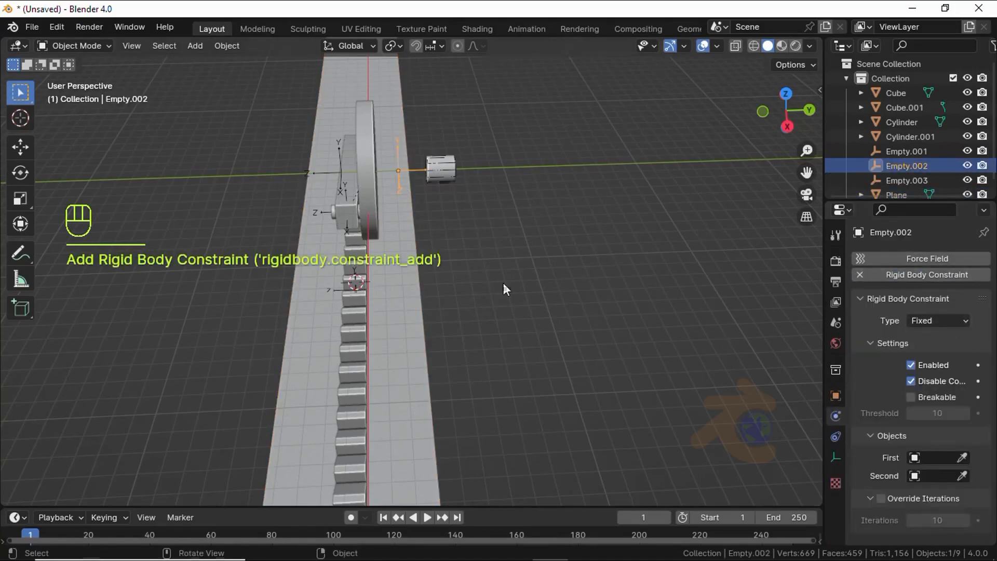
pyautogui.click(930, 322)
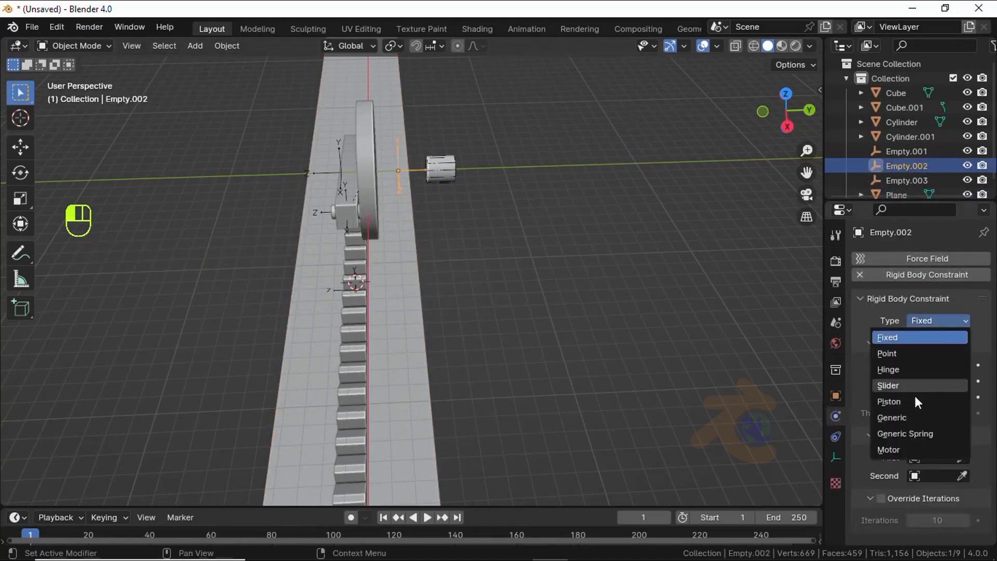
pyautogui.click(922, 453)
pyautogui.scroll(-4, 973, 477)
pyautogui.click(963, 477)
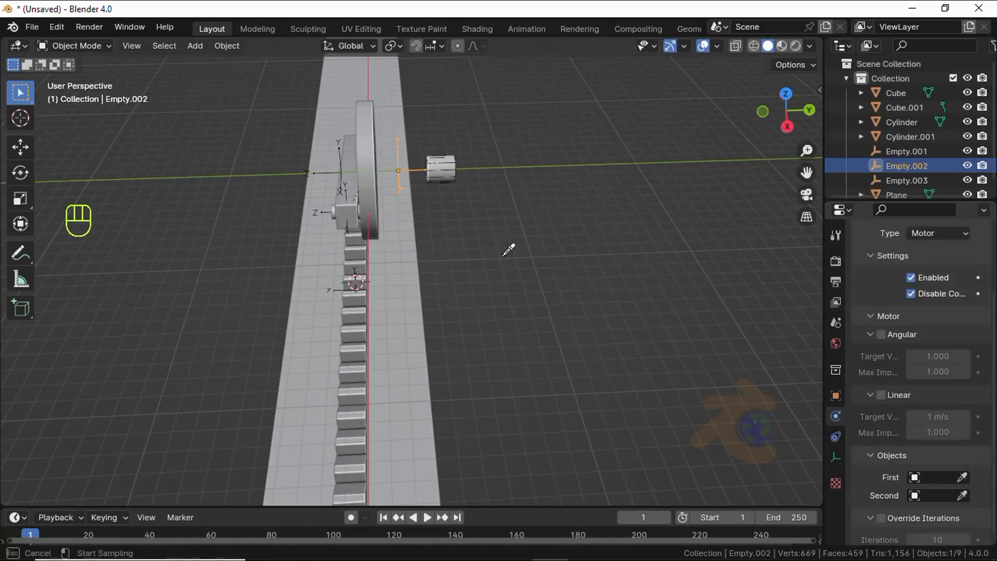
pyautogui.click(365, 153)
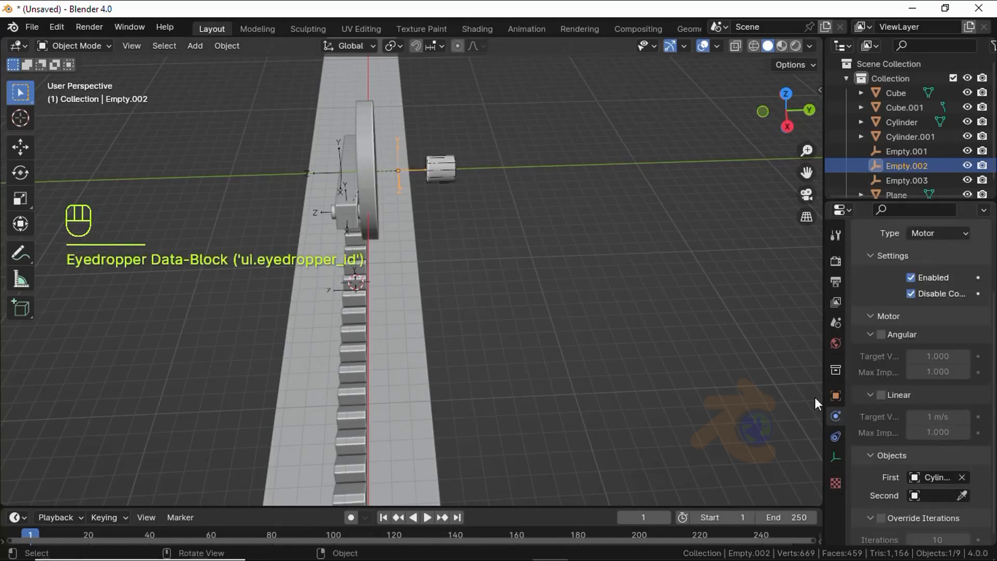
pyautogui.click(963, 496)
# Step: Give the disc an Active rigid body with a Mesh collision shape and a friction of 0.1
pyautogui.click(373, 174)
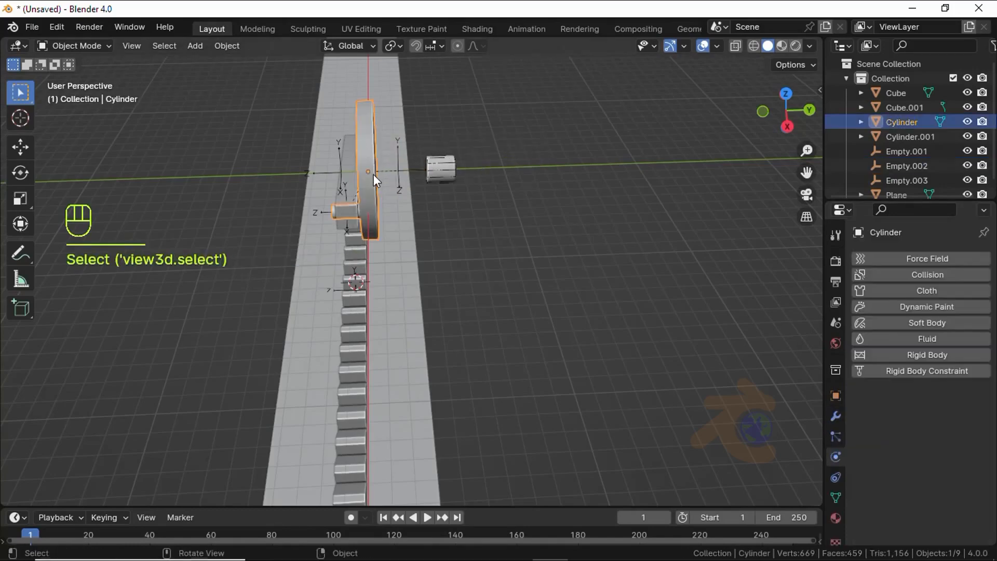
pyautogui.click(927, 353)
pyautogui.scroll(-4, 942, 363)
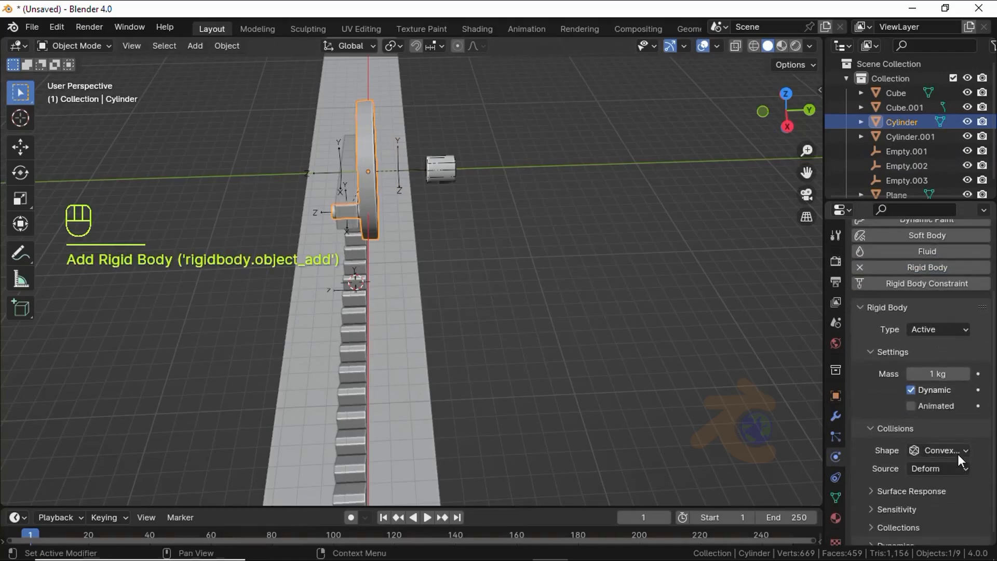
pyautogui.click(957, 454)
pyautogui.click(927, 416)
pyautogui.scroll(-1, 942, 419)
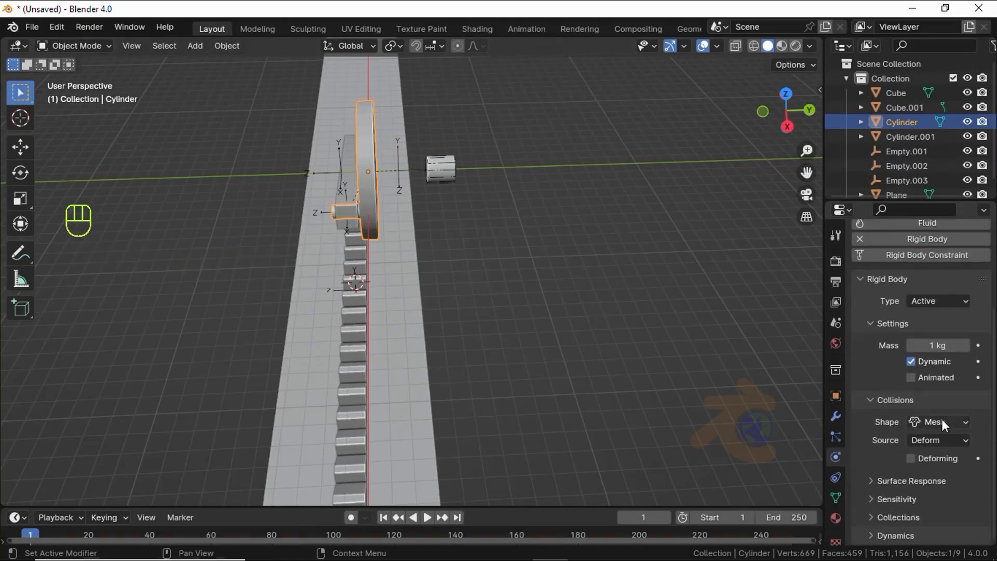
pyautogui.click(913, 500)
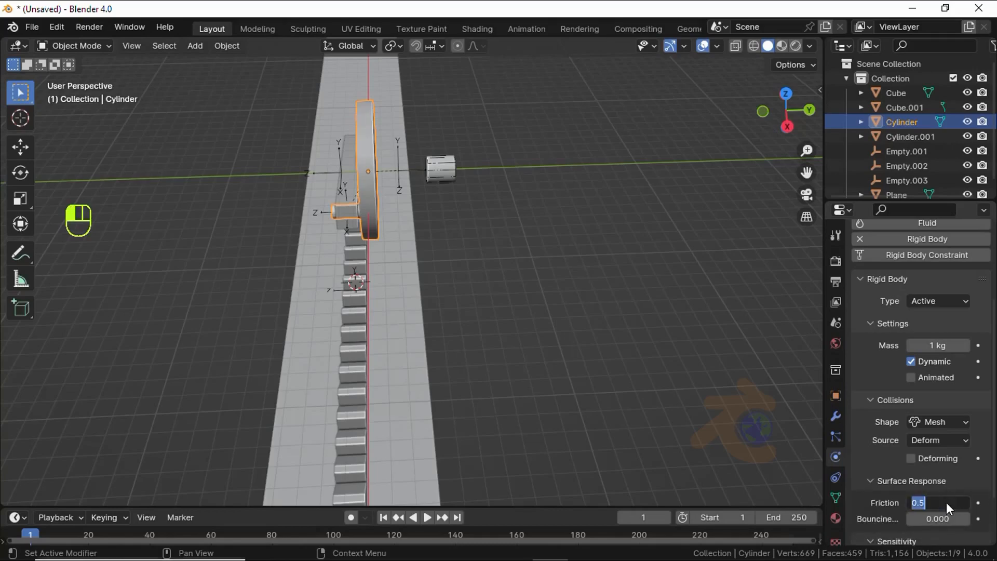
pyautogui.moveTo(946, 502); pyautogui.dragTo(920, 503)
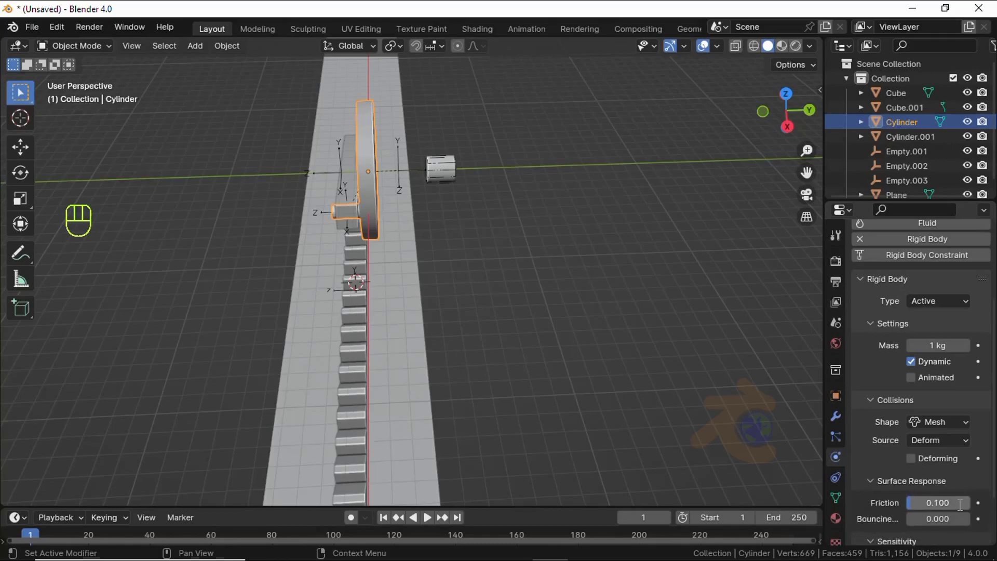
# Step: Add a Hinge rigid body constraint to the empty at the disc's front, linking the disc as first object and the small cylinder as second
pyautogui.click(320, 169)
pyautogui.click(915, 275)
pyautogui.click(930, 321)
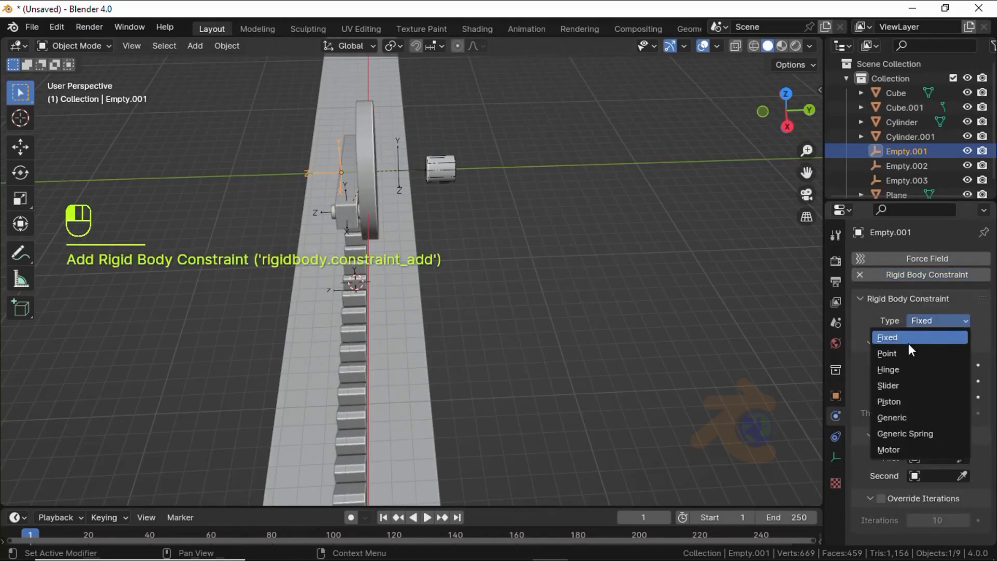
pyautogui.click(912, 371)
pyautogui.scroll(-4, 935, 406)
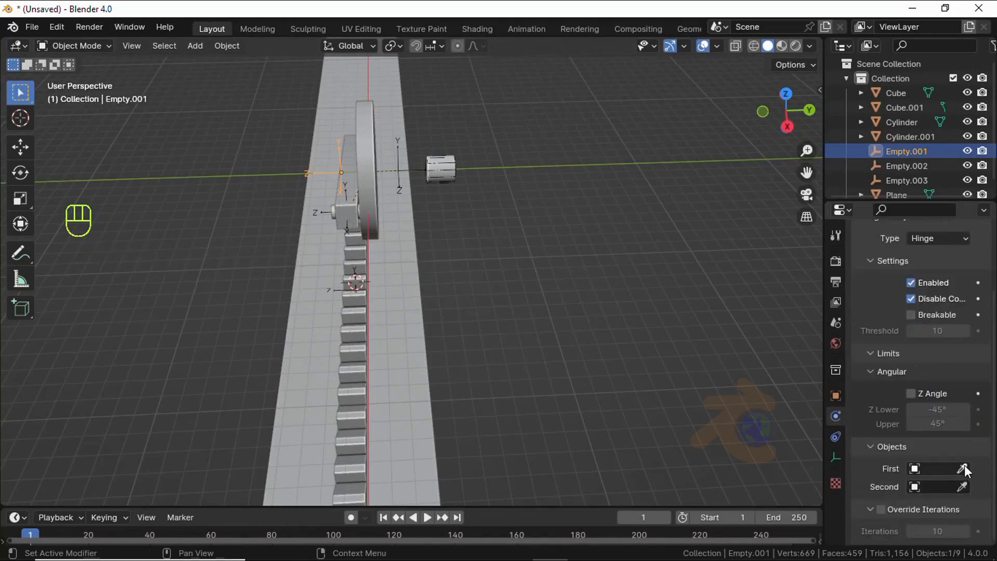
pyautogui.click(963, 469)
pyautogui.click(369, 151)
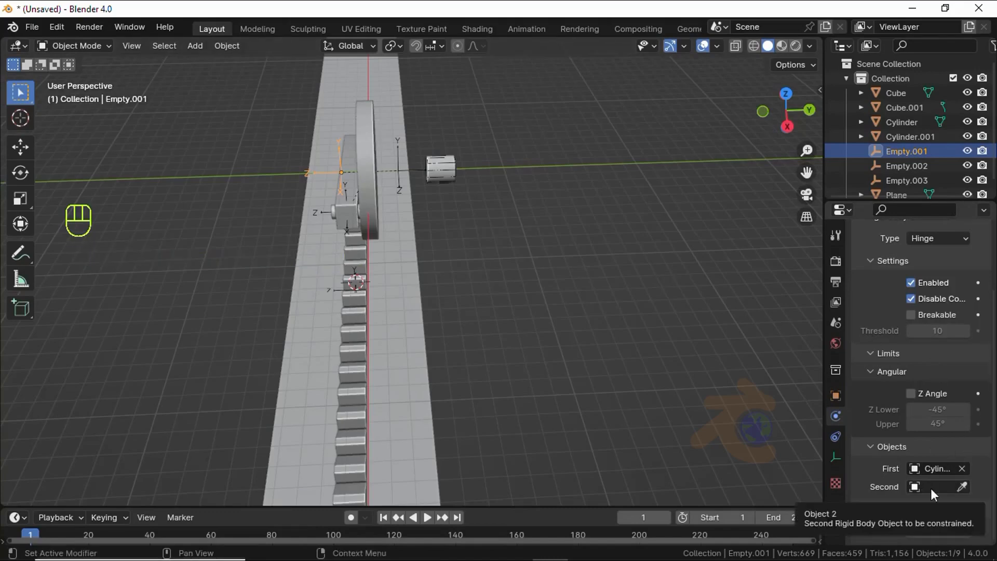
pyautogui.click(956, 488)
pyautogui.click(956, 488)
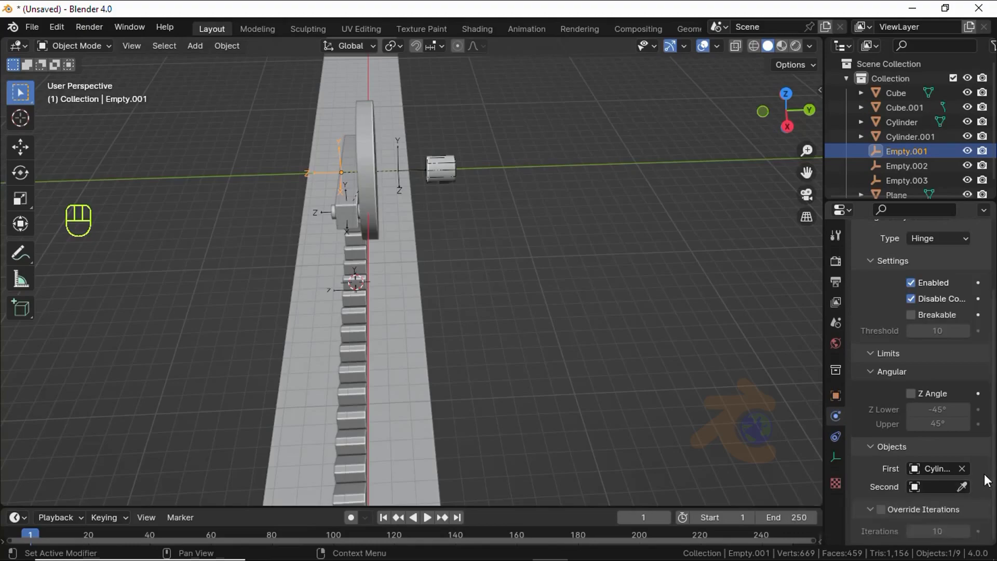
pyautogui.click(962, 487)
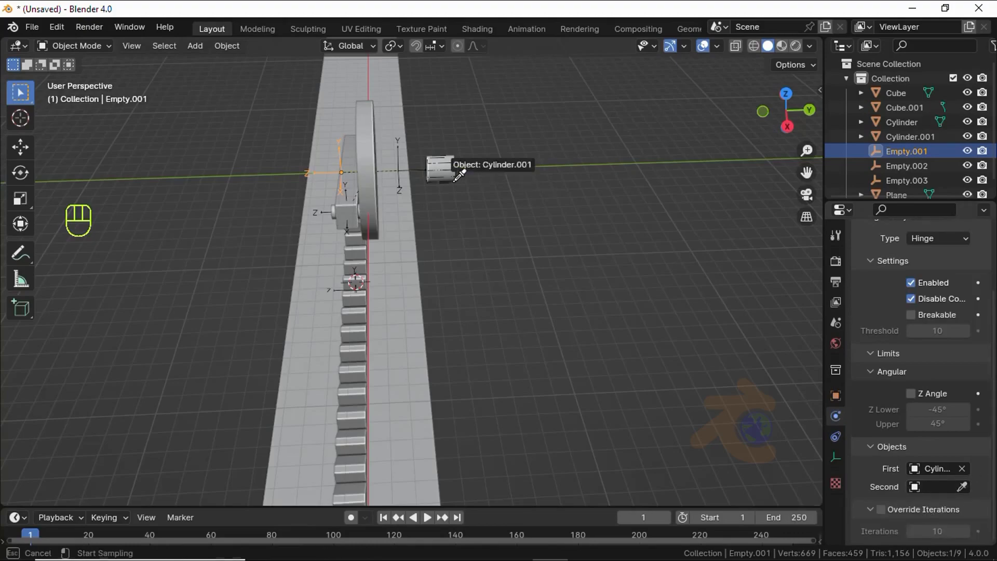
pyautogui.click(444, 168)
# Step: Give the hooked arm an Active rigid body with a Mesh collision shape, a friction of 0.1 and a collision margin of 0 m
pyautogui.moveTo(451, 180); pyautogui.dragTo(481, 161, button='middle')
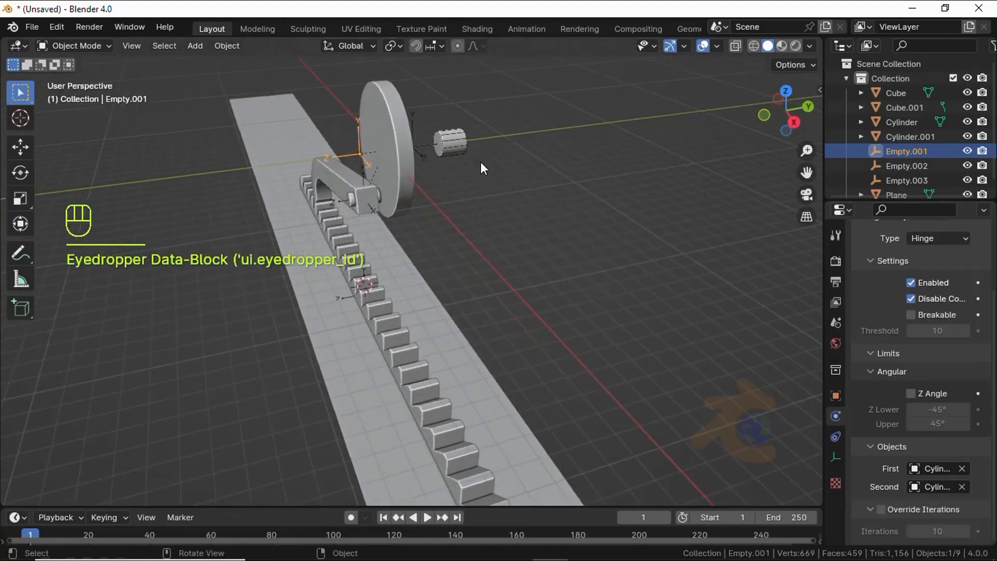
pyautogui.scroll(3, 480, 161)
pyautogui.keyDown('shift'); pyautogui.moveTo(389, 158); pyautogui.dragTo(392, 191, button='middle'); pyautogui.keyUp('shift')
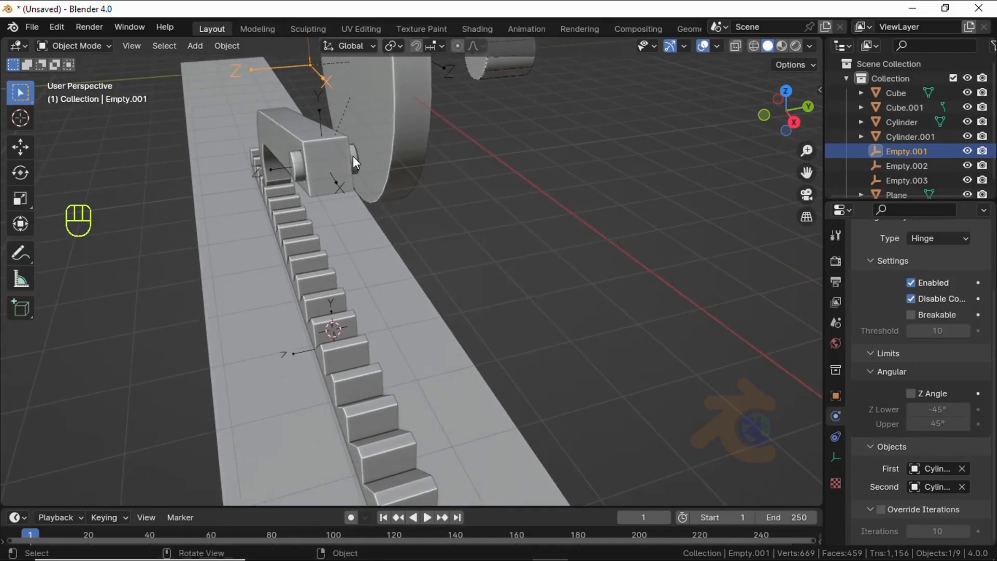
pyautogui.click(320, 176)
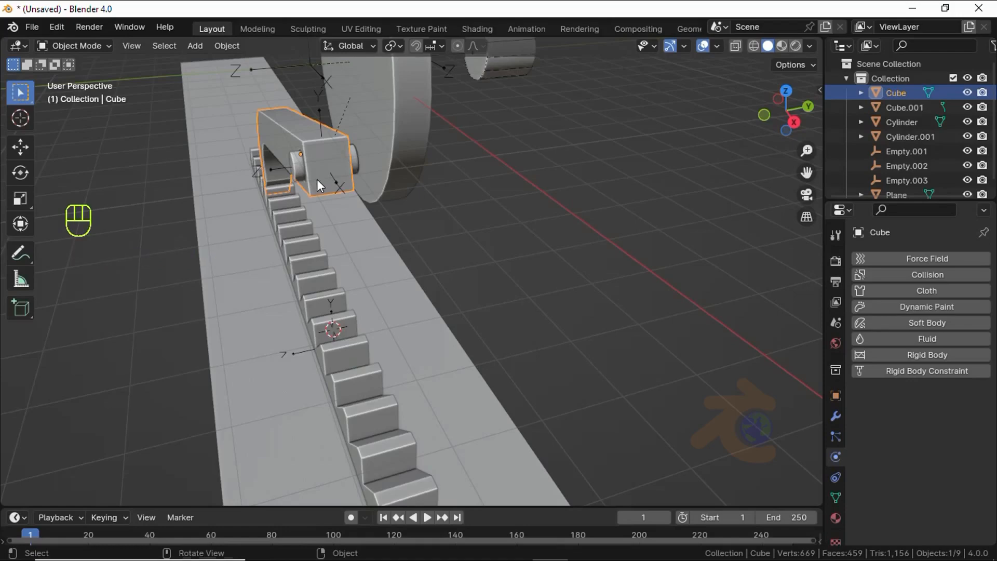
pyautogui.click(956, 358)
pyautogui.scroll(-4, 949, 390)
pyautogui.click(948, 449)
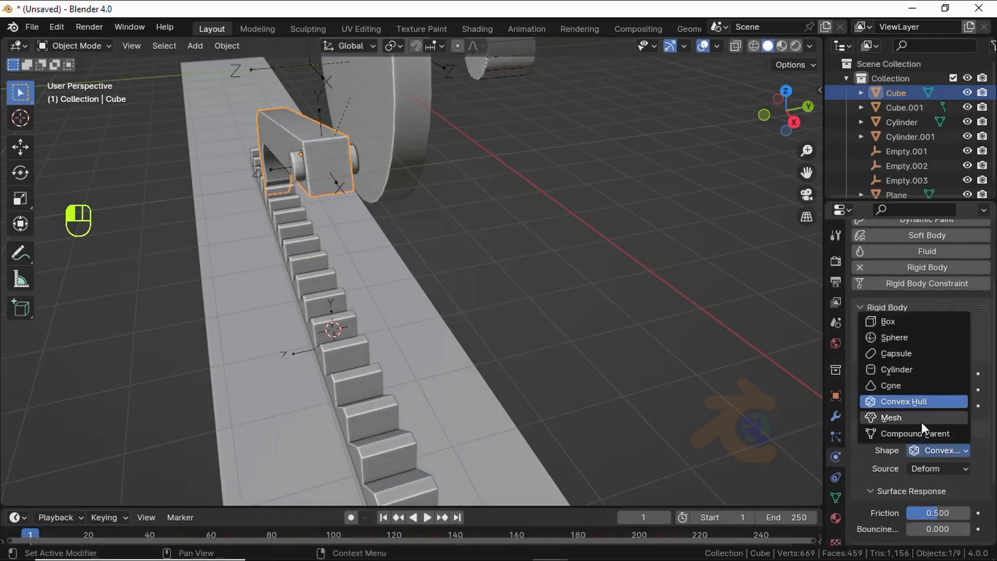
pyautogui.click(921, 421)
pyautogui.scroll(-3, 931, 447)
pyautogui.click(943, 474)
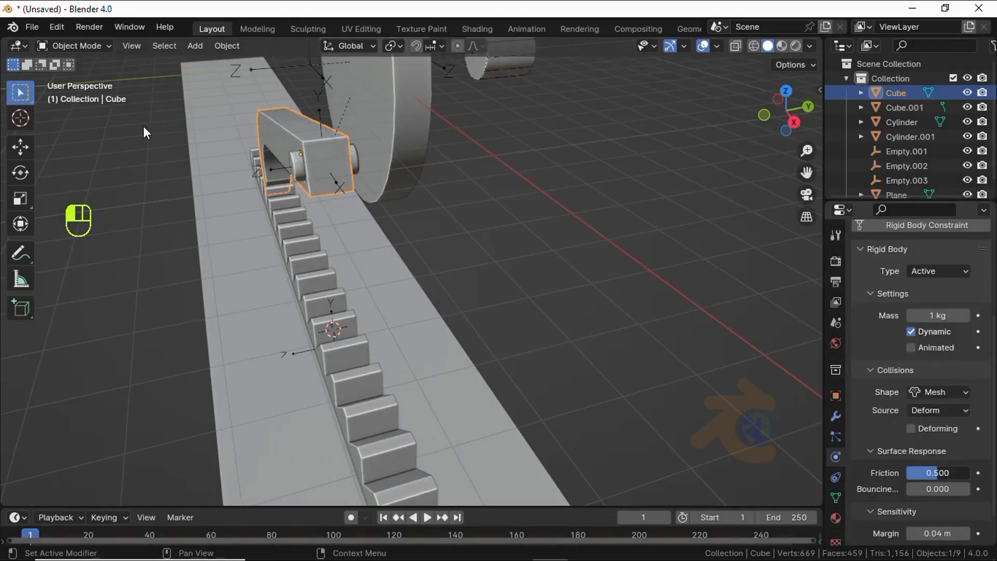
pyautogui.moveTo(943, 474); pyautogui.dragTo(918, 473)
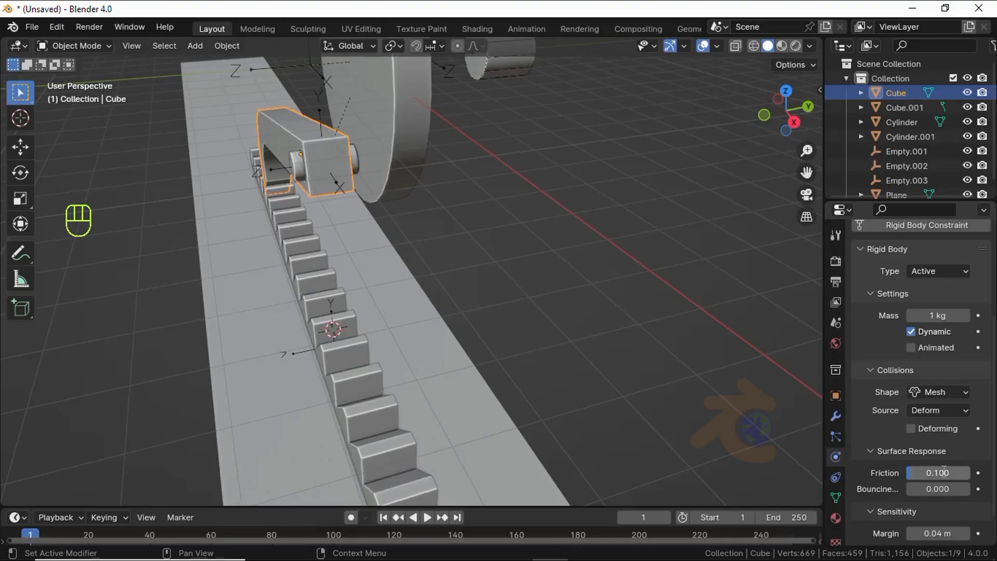
pyautogui.scroll(-1, 946, 498)
pyautogui.moveTo(947, 504); pyautogui.dragTo(921, 505)
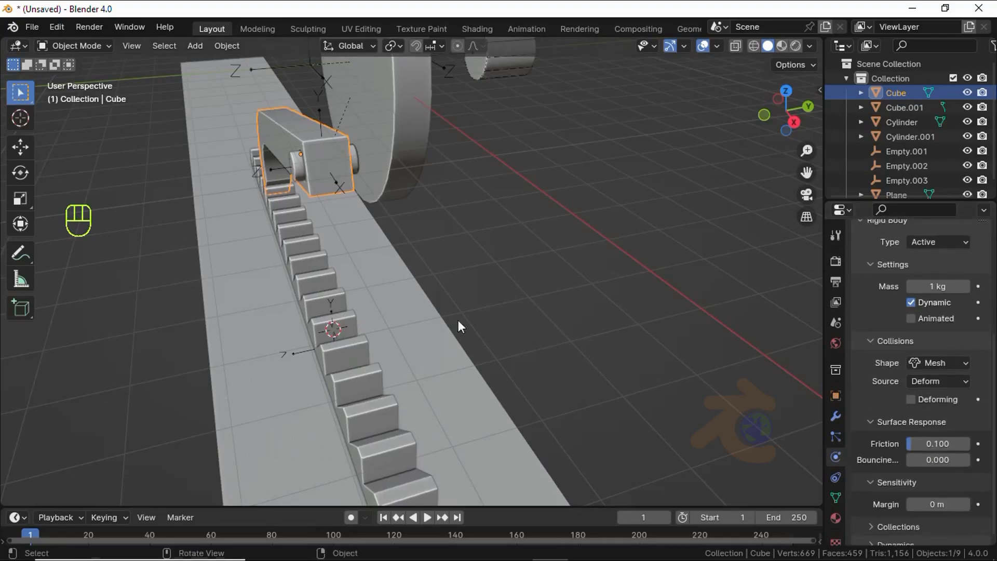
# Step: Snap the 3D cursor to the selected geometry at the arm's hook tip and set the arm's origin to the cursor
pyautogui.moveTo(458, 321); pyautogui.dragTo(478, 292, button='middle')
pyautogui.moveTo(333, 174); pyautogui.dragTo(385, 157, button='middle')
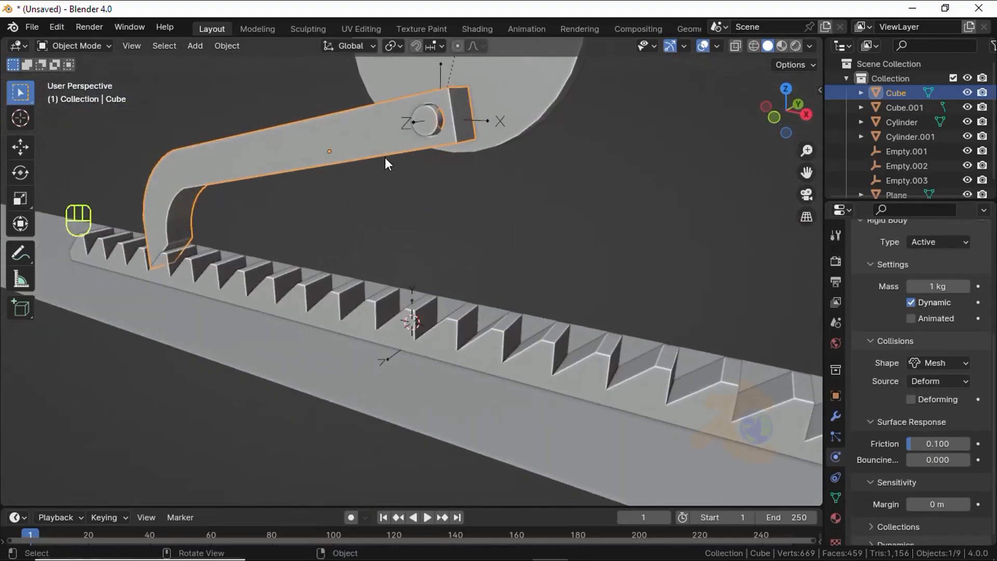
pyautogui.press('Tab')
pyautogui.hotkey('shift', 's')
pyautogui.click(299, 285)
pyautogui.press('Tab')
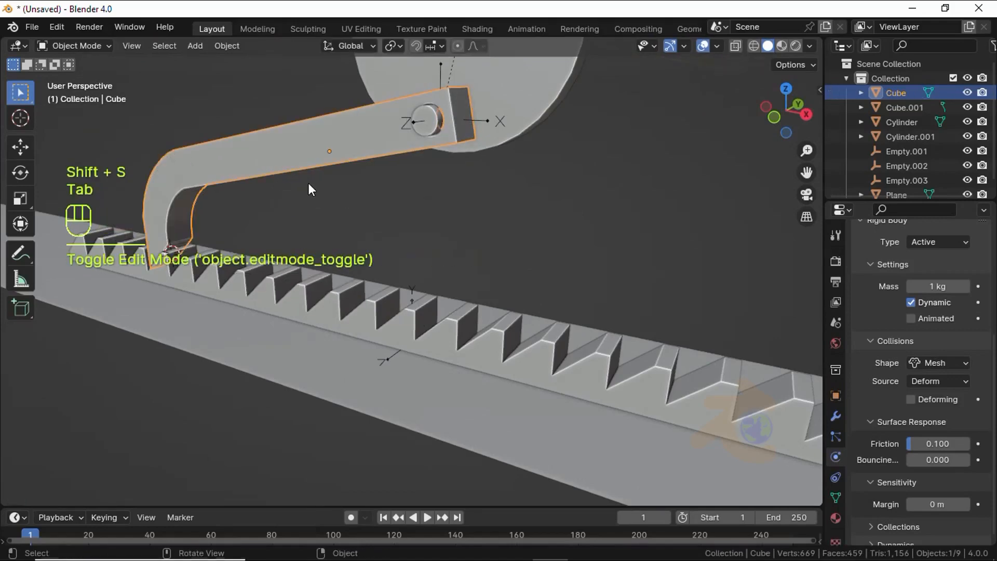
pyautogui.rightClick(310, 189)
pyautogui.click(403, 210)
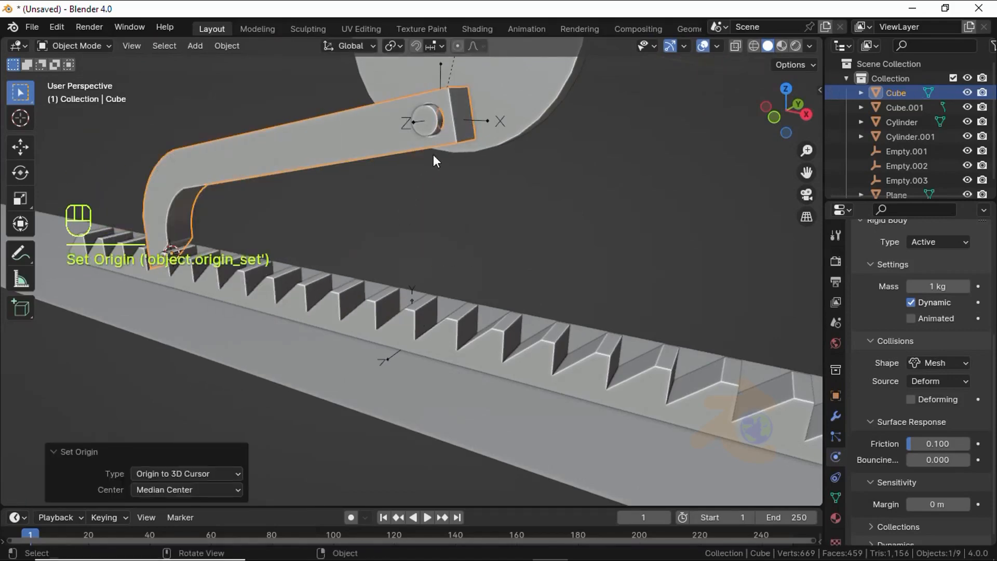
# Step: Add a Hinge rigid body constraint to the empty at the arm's pivot, linking the hooked arm as first object and the disc as second
pyautogui.click(479, 118)
pyautogui.scroll(-5, 687, 210)
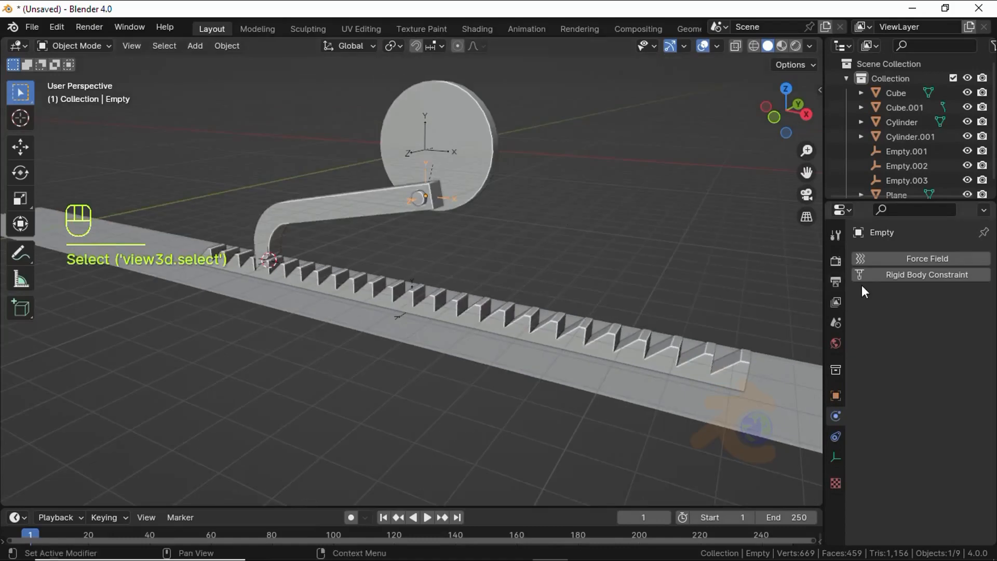
pyautogui.click(930, 274)
pyautogui.click(936, 320)
pyautogui.click(917, 367)
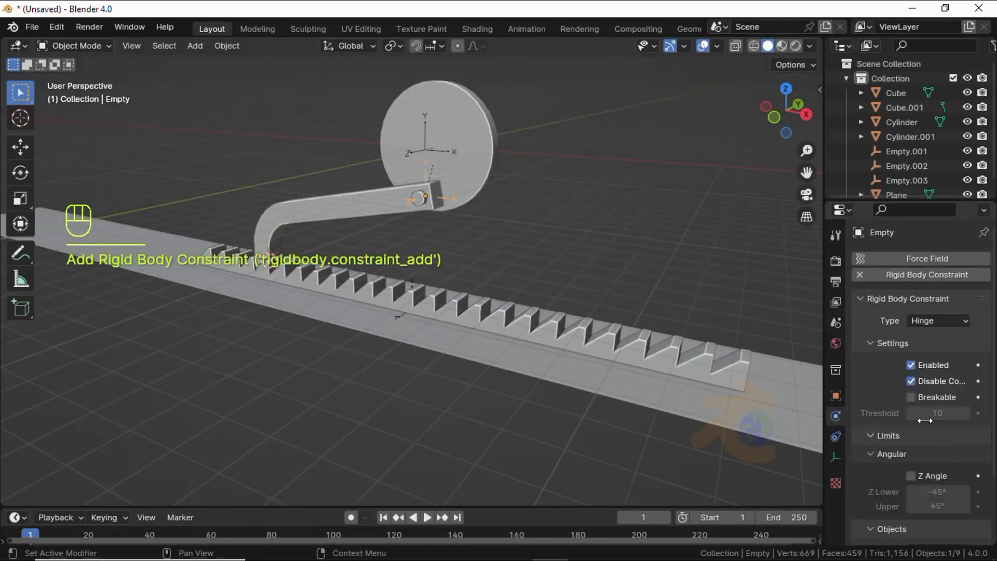
pyautogui.scroll(-3, 925, 420)
pyautogui.click(962, 493)
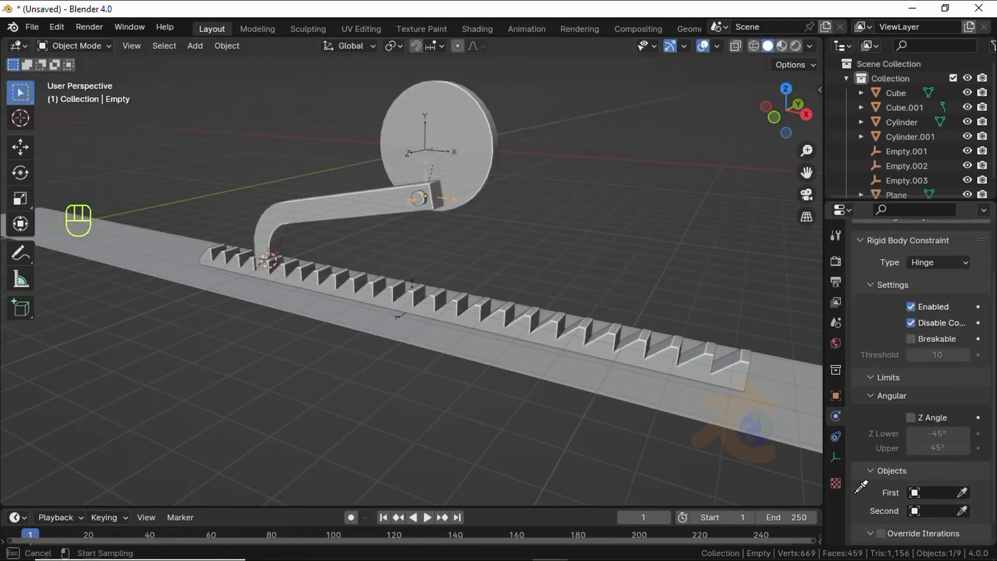
pyautogui.click(370, 185)
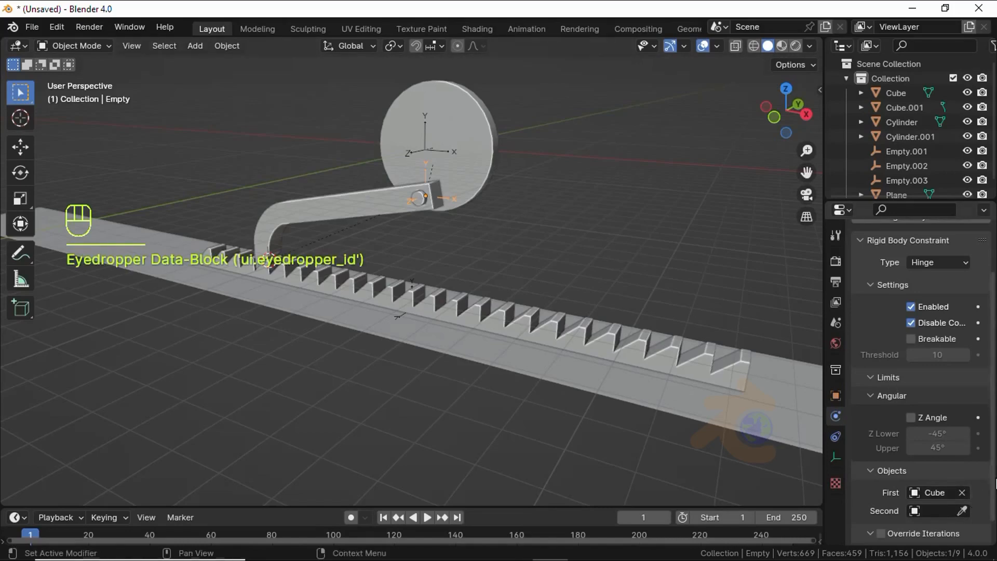
pyautogui.click(955, 510)
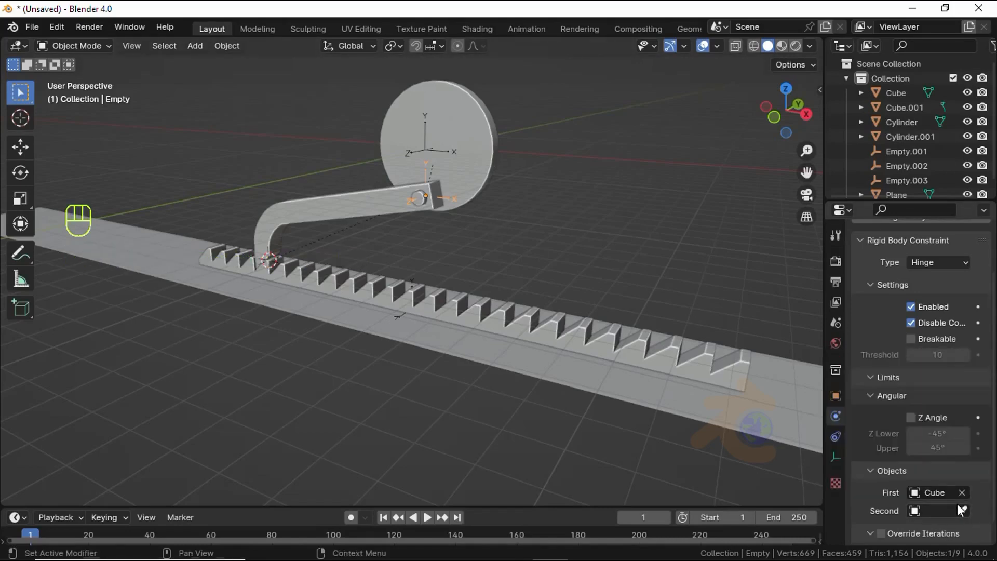
pyautogui.click(962, 511)
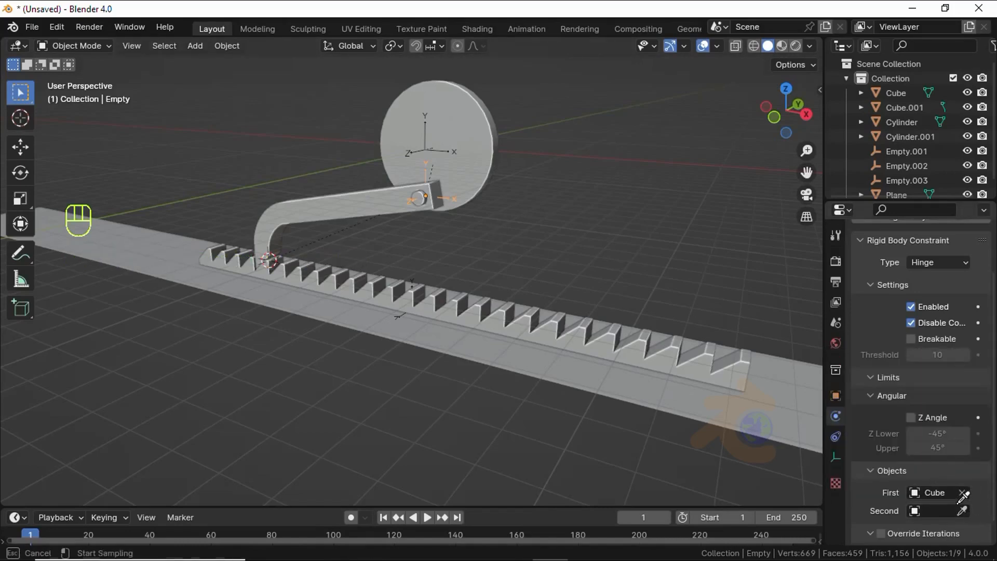
pyautogui.click(456, 136)
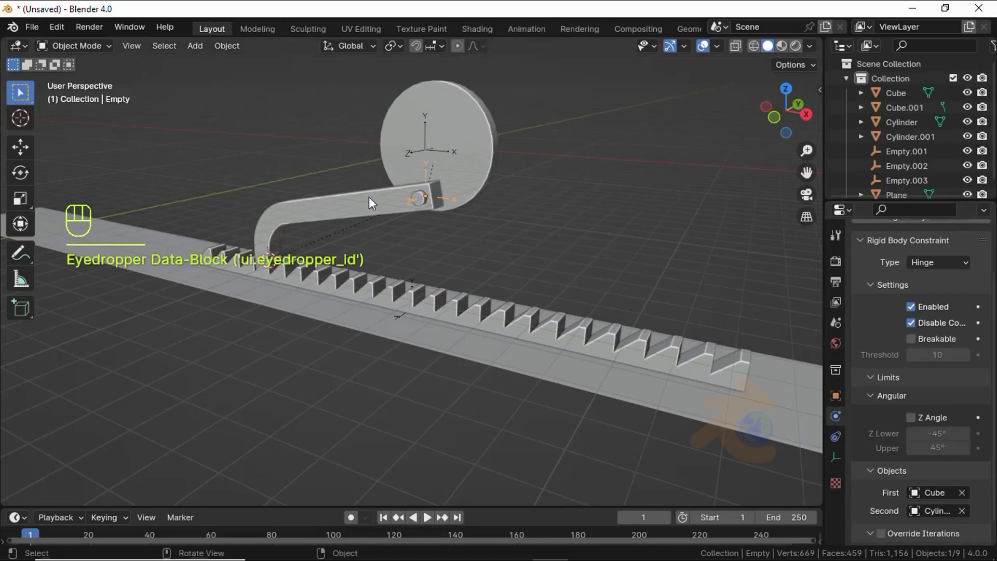
# Step: Give the toothed rack an Active rigid body with a Mesh collision shape
pyautogui.moveTo(369, 197); pyautogui.dragTo(360, 226, button='middle')
pyautogui.click(370, 301)
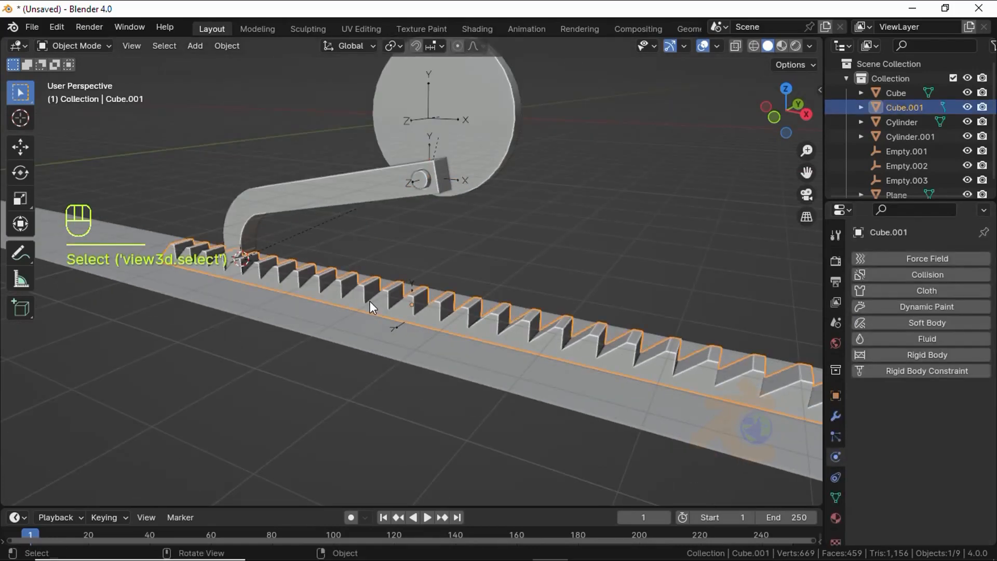
pyautogui.click(964, 352)
pyautogui.scroll(-5, 961, 380)
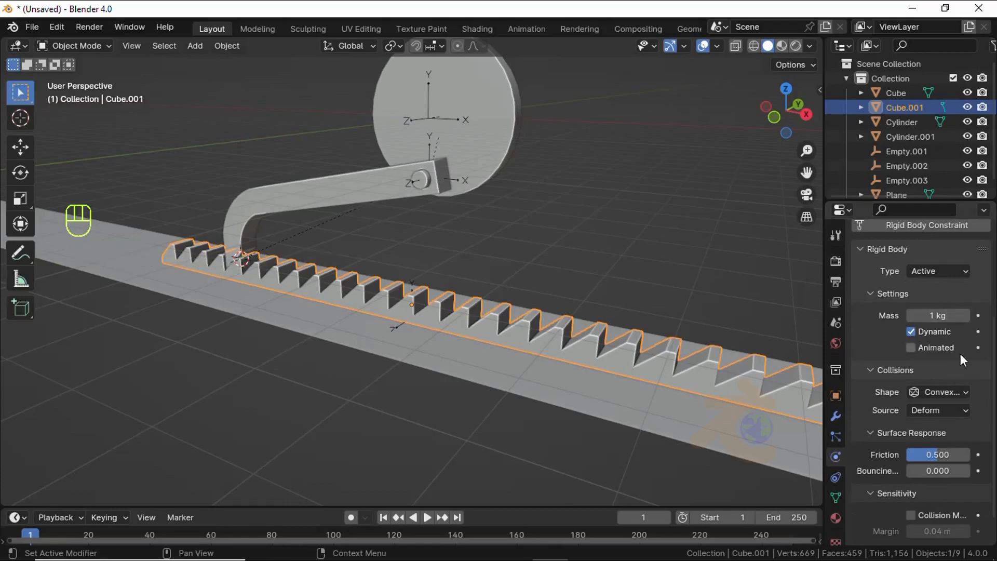
pyautogui.click(926, 373)
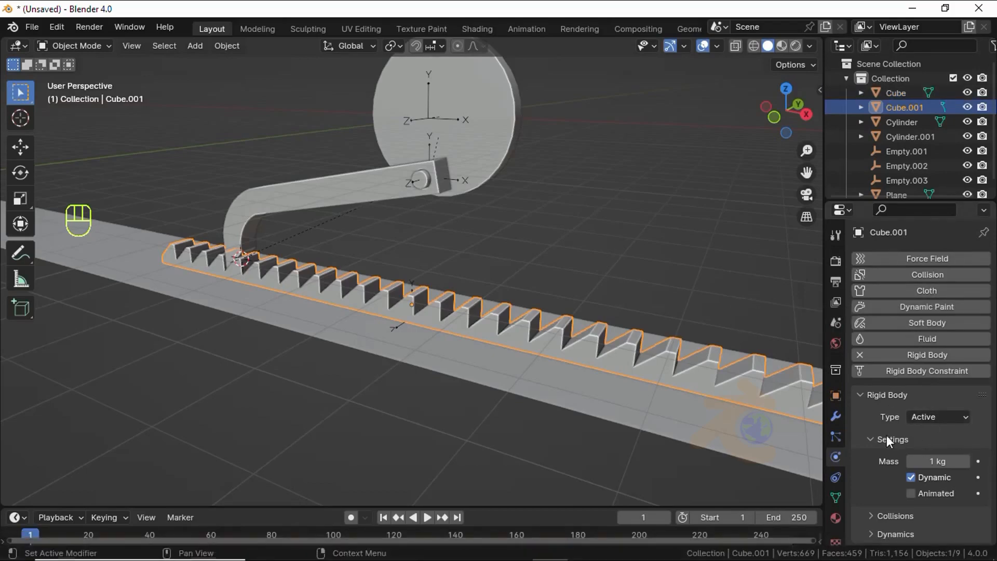
pyautogui.click(872, 439)
pyautogui.click(873, 439)
pyautogui.click(894, 515)
pyautogui.scroll(-3, 884, 513)
pyautogui.click(937, 478)
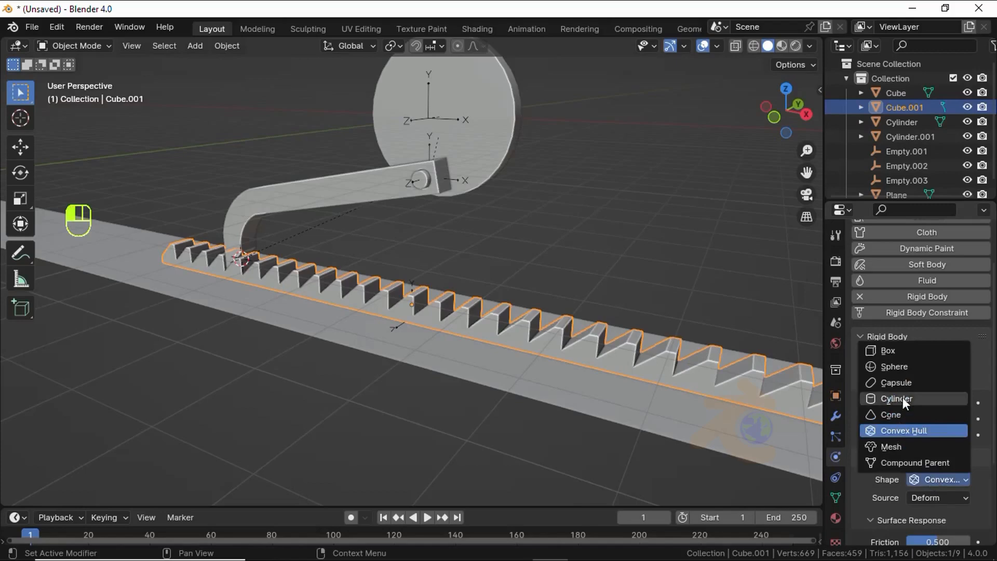
pyautogui.click(907, 447)
# Step: Set the rack's rigid body friction to 0 and its collision margin to 0 m
pyautogui.scroll(-4, 914, 457)
pyautogui.click(928, 473)
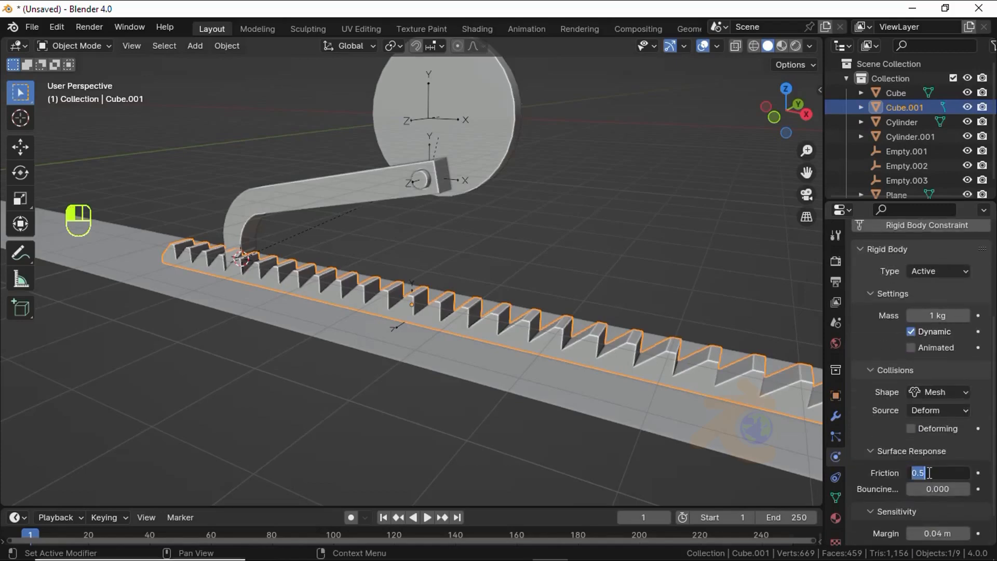
pyautogui.write('0')
pyautogui.press('Return')
pyautogui.scroll(-1, 929, 474)
pyautogui.click(935, 498)
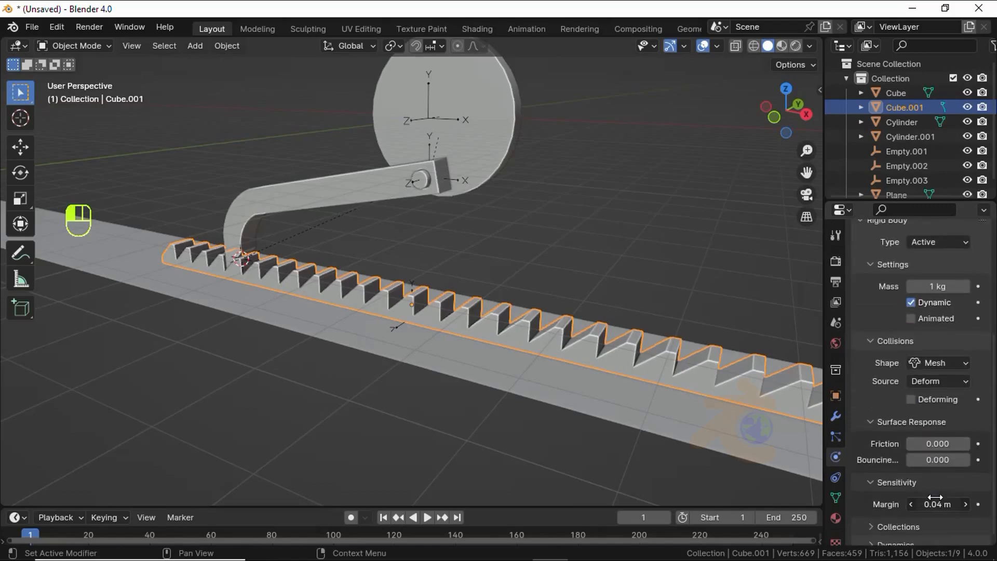
pyautogui.write('0')
pyautogui.press('Return')
# Step: Give the ground plane a rigid body of type Passive
pyautogui.click(298, 210)
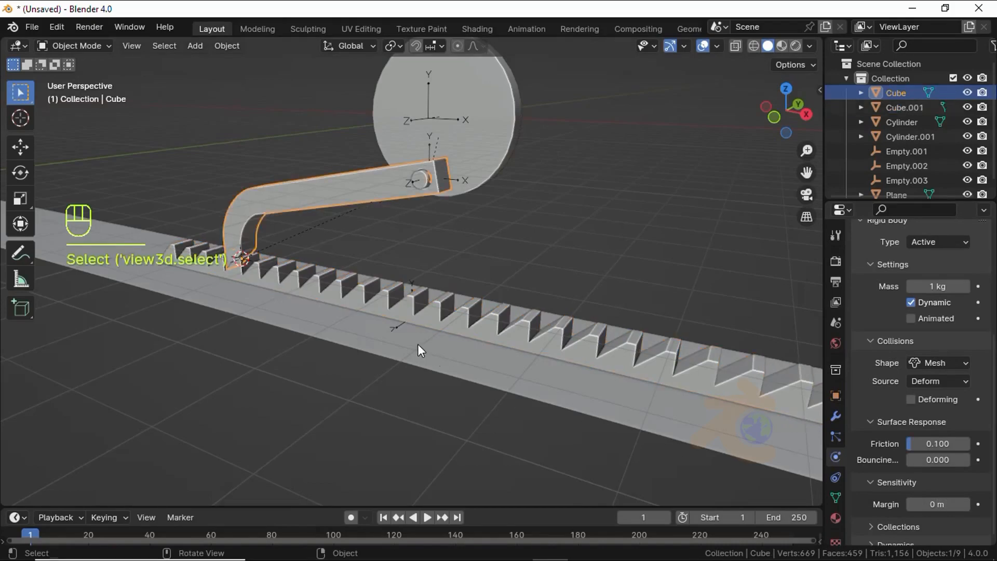
pyautogui.scroll(-1, 417, 344)
pyautogui.moveTo(416, 344); pyautogui.dragTo(422, 347, button='middle')
pyautogui.moveTo(422, 347); pyautogui.dragTo(433, 344)
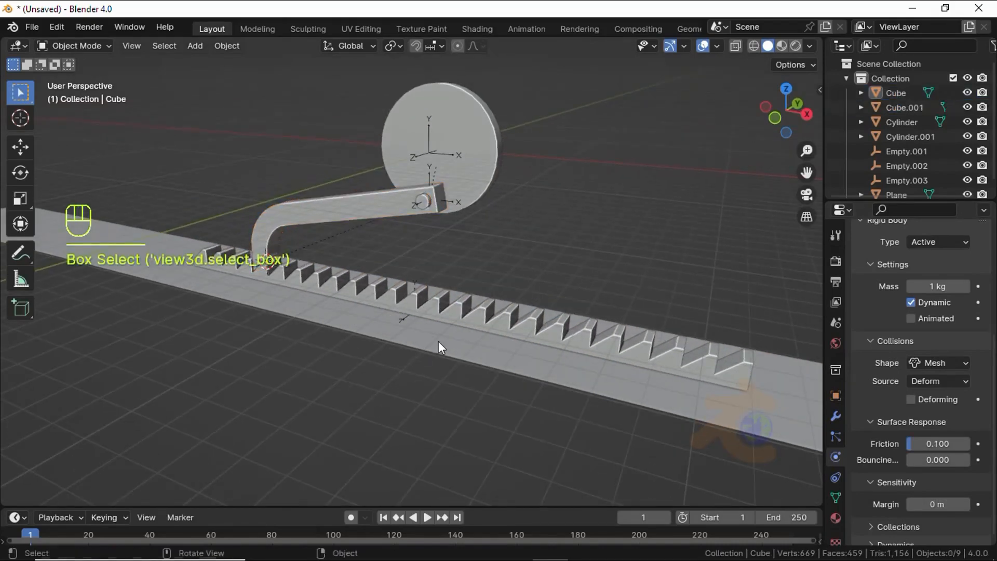
pyautogui.click(438, 342)
pyautogui.click(915, 355)
pyautogui.scroll(-1, 934, 444)
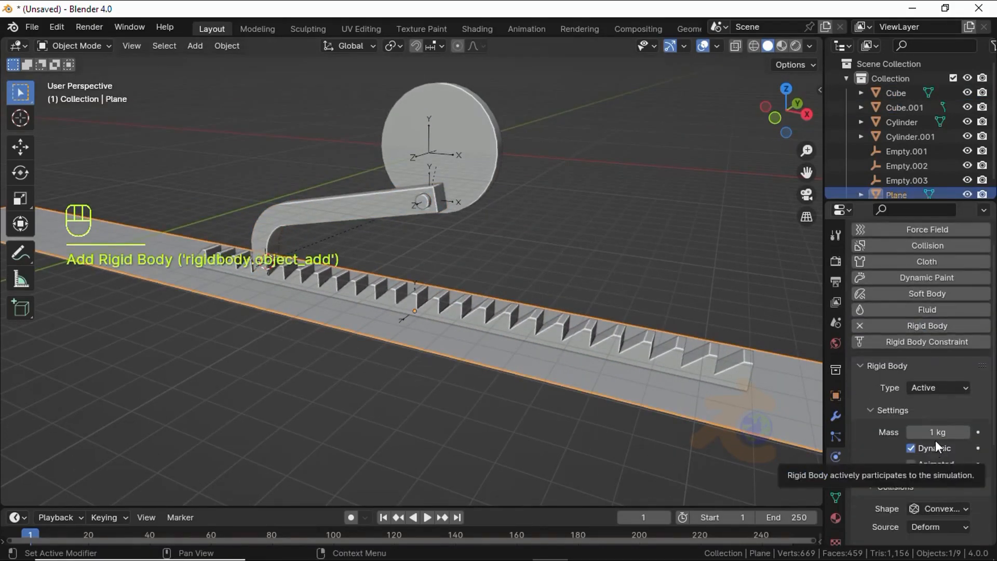
pyautogui.click(936, 389)
pyautogui.click(924, 413)
pyautogui.scroll(1, 489, 358)
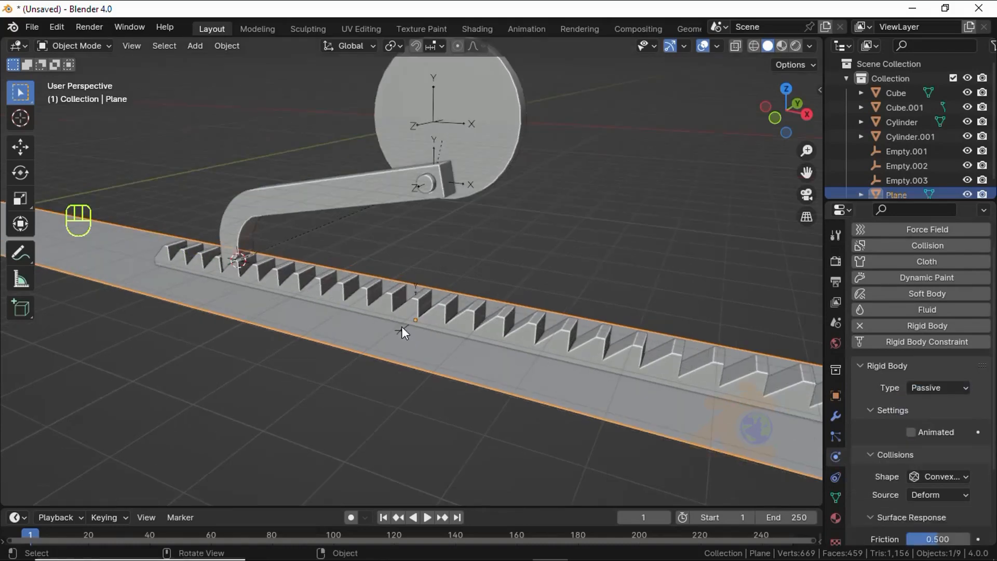
# Step: Add a rigid body constraint of type Slider to the empty beneath the middle of the rack
pyautogui.click(401, 326)
pyautogui.click(931, 273)
pyautogui.click(931, 318)
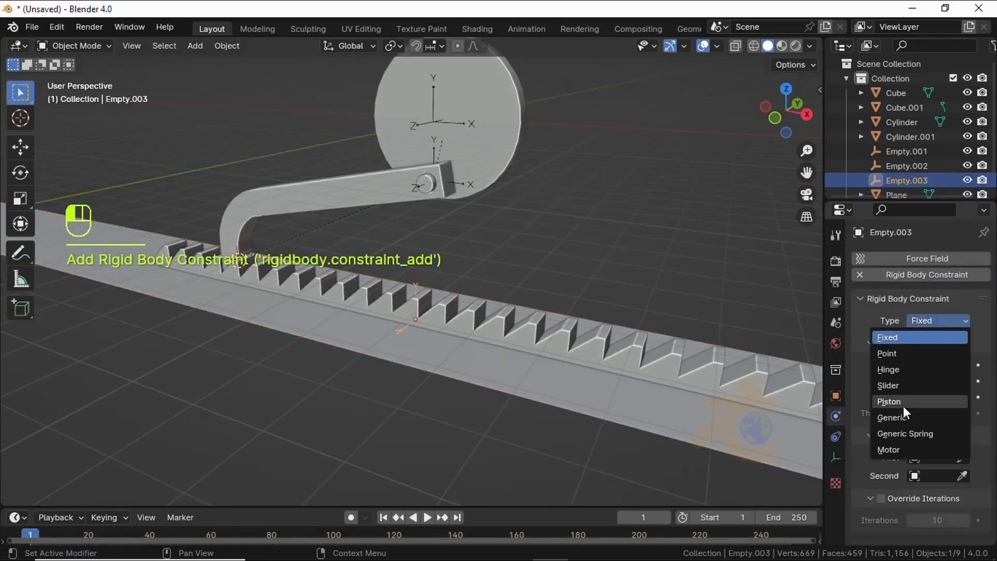
pyautogui.click(907, 403)
pyautogui.scroll(-2, 944, 486)
pyautogui.scroll(1, 944, 486)
pyautogui.click(924, 289)
pyautogui.click(905, 356)
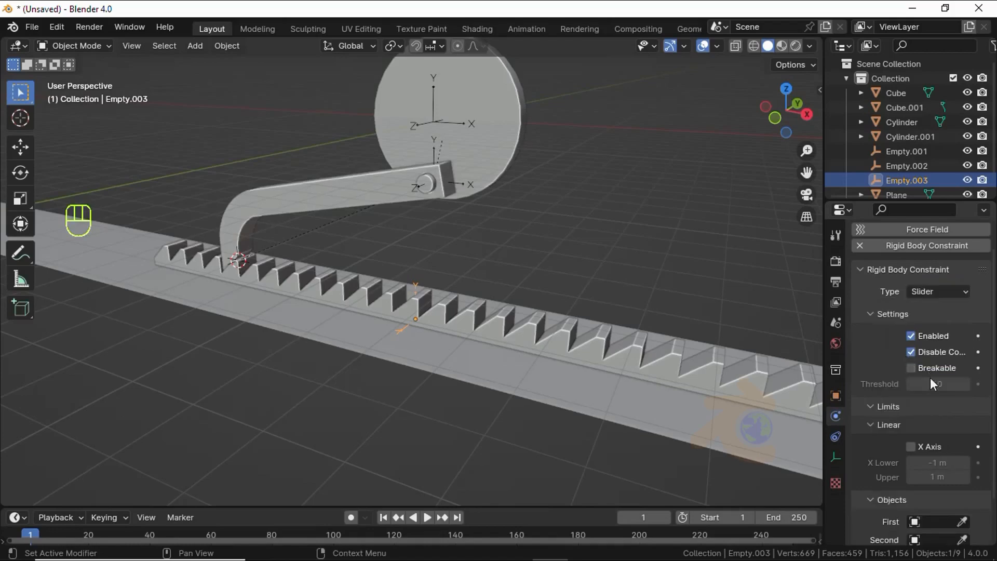
# Step: Link the slider constraint to the rack as first object and the ground plane as second
pyautogui.scroll(-2, 959, 476)
pyautogui.click(962, 469)
pyautogui.click(767, 363)
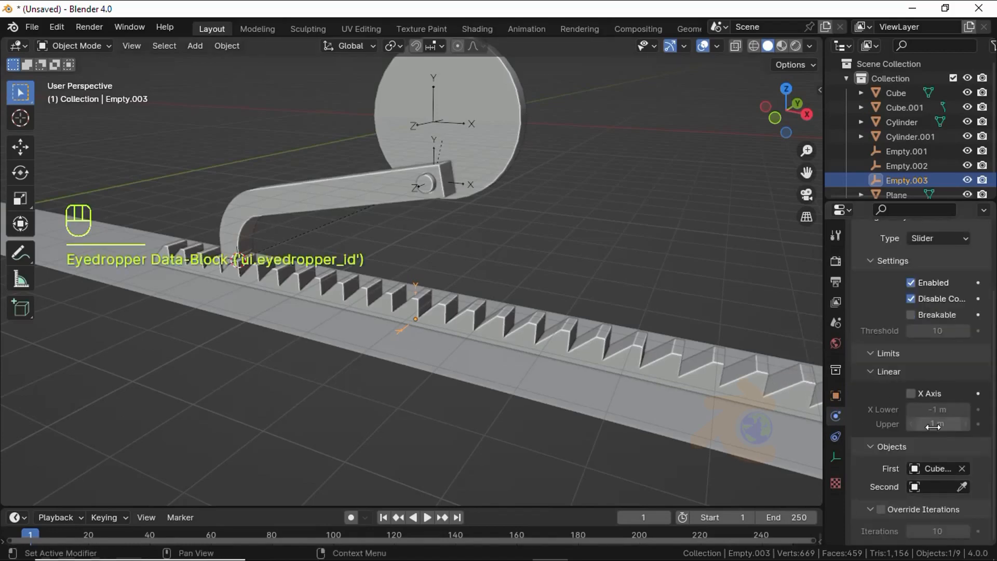
pyautogui.click(962, 487)
pyautogui.click(727, 427)
# Step: Enable the angular motor on the empty behind the disc, with target velocity and max impulse both set to 10
pyautogui.moveTo(519, 342); pyautogui.dragTo(385, 249, button='middle')
pyautogui.click(420, 134)
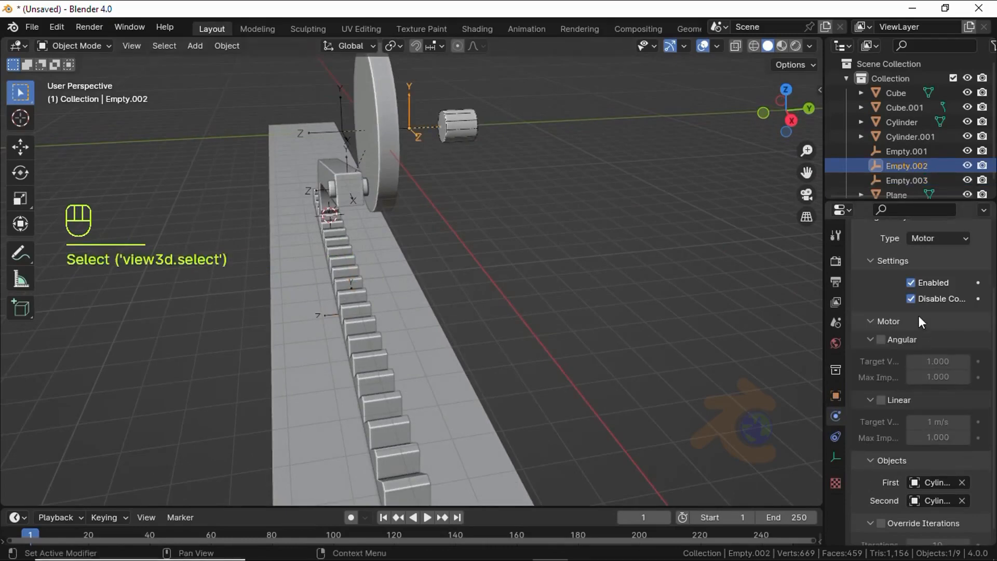
pyautogui.click(882, 340)
pyautogui.moveTo(935, 362); pyautogui.dragTo(935, 377)
pyautogui.write('10')
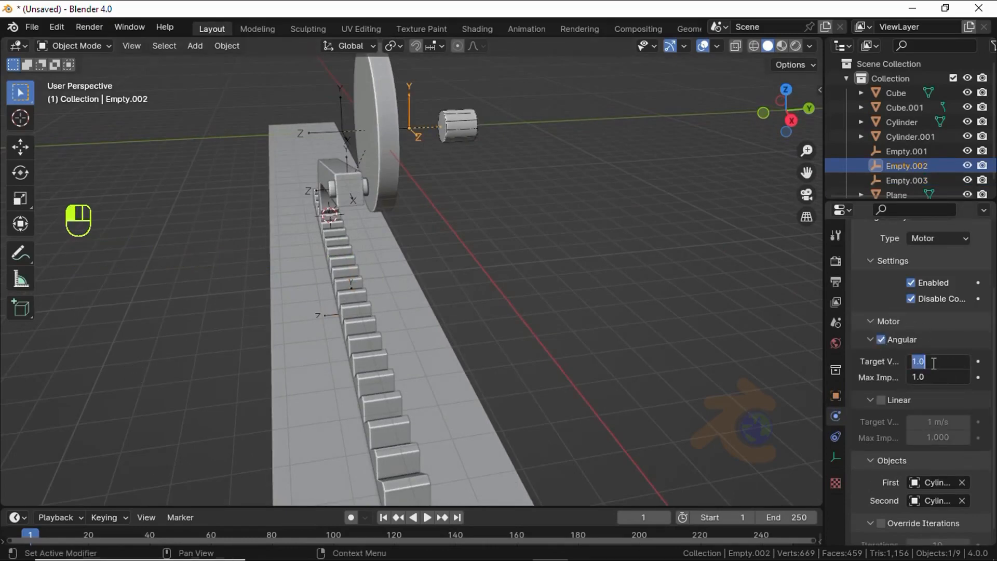
pyautogui.press('Return')
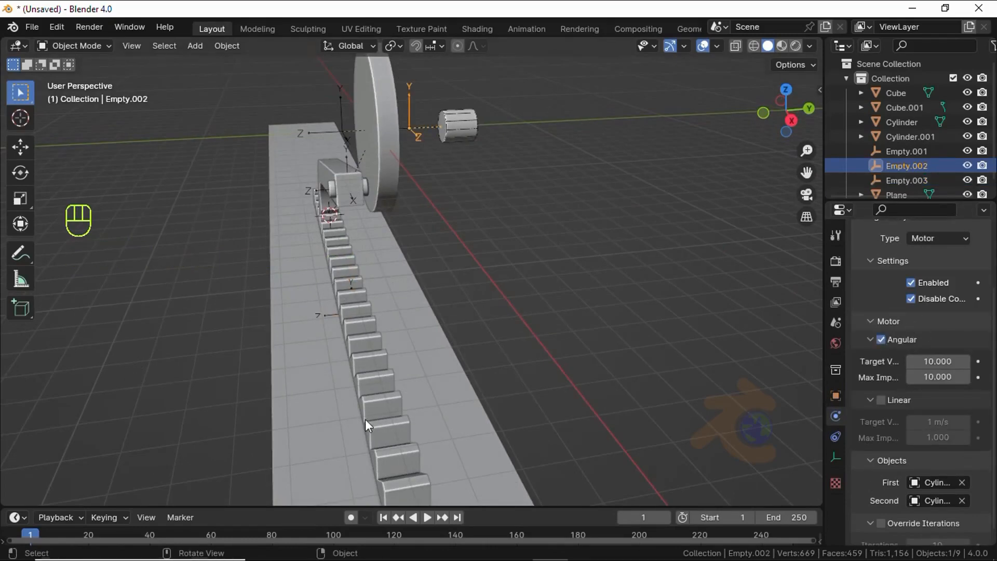
# Step: Set the toothed rack's rigid body mass to 50 kg
pyautogui.click(365, 403)
pyautogui.click(933, 376)
pyautogui.write('5')
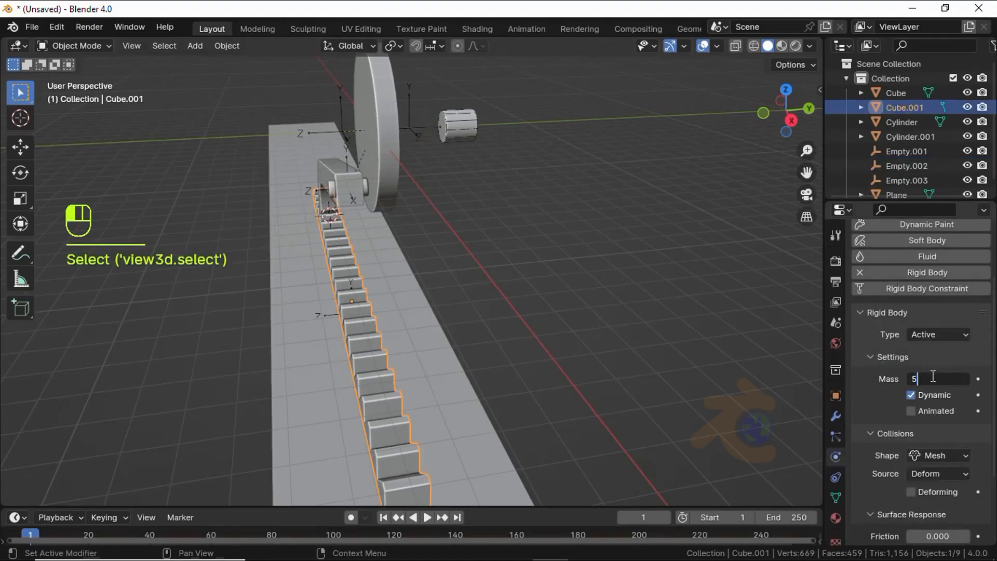
pyautogui.write('0')
pyautogui.press('Return')
# Step: Play the simulation to check how the arm drives the rack, and return to the first frame
pyautogui.moveTo(364, 249); pyautogui.dragTo(528, 208, button='middle')
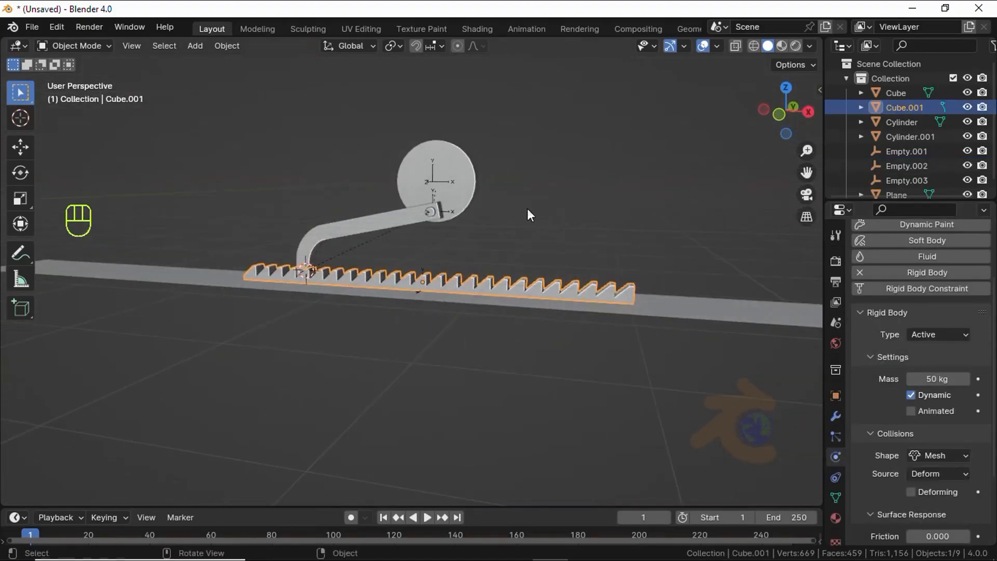
pyautogui.press('space')
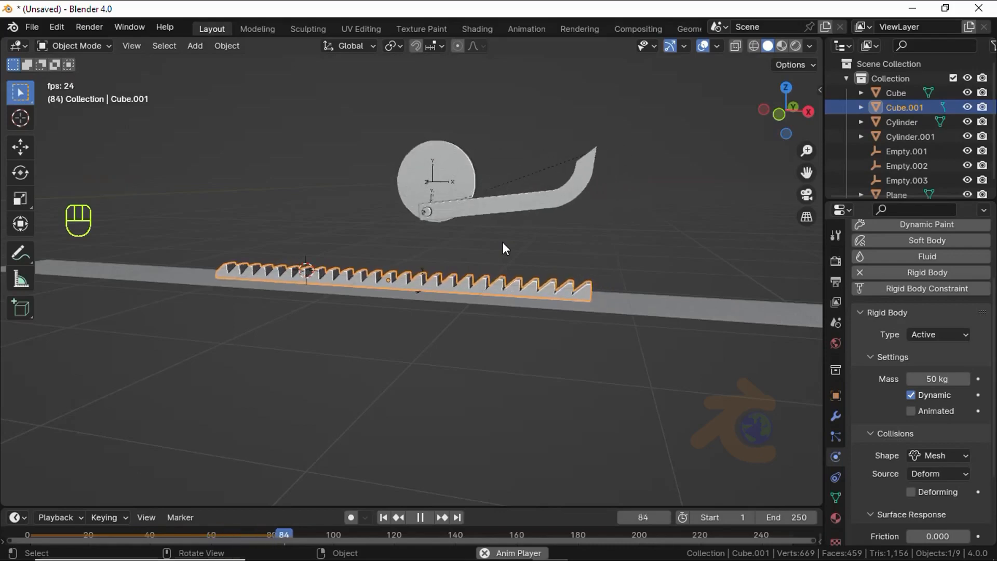
pyautogui.press('space')
pyautogui.hotkey('shift', 'Left')
# Step: In wireframe front view, move the rack, ground plane and slider empty together down along Z by about 0.24 m
pyautogui.press('KP_1')
pyautogui.scroll(5, 363, 322)
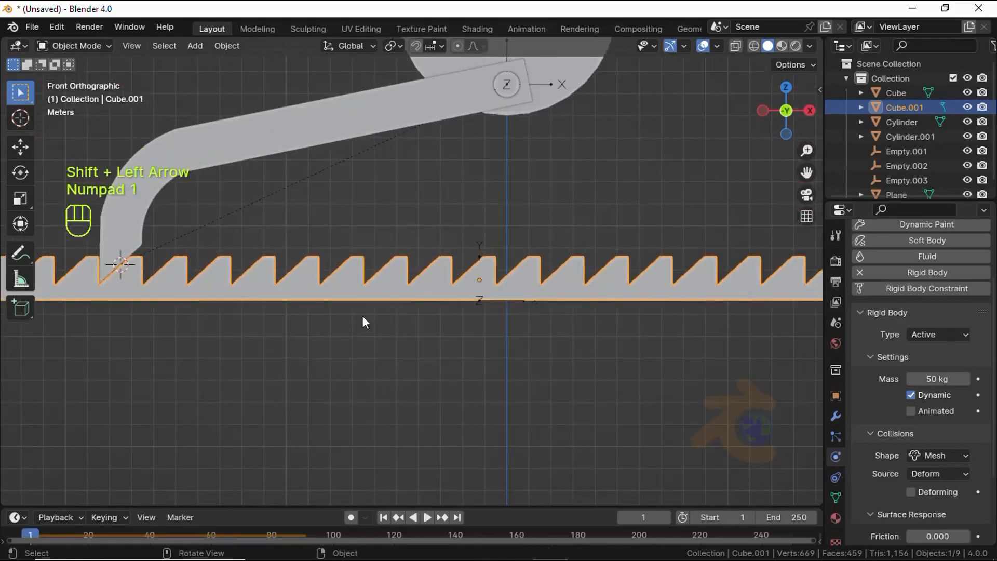
pyautogui.hotkey('shift', 'z')
pyautogui.scroll(-4, 311, 319)
pyautogui.moveTo(291, 312); pyautogui.dragTo(328, 264)
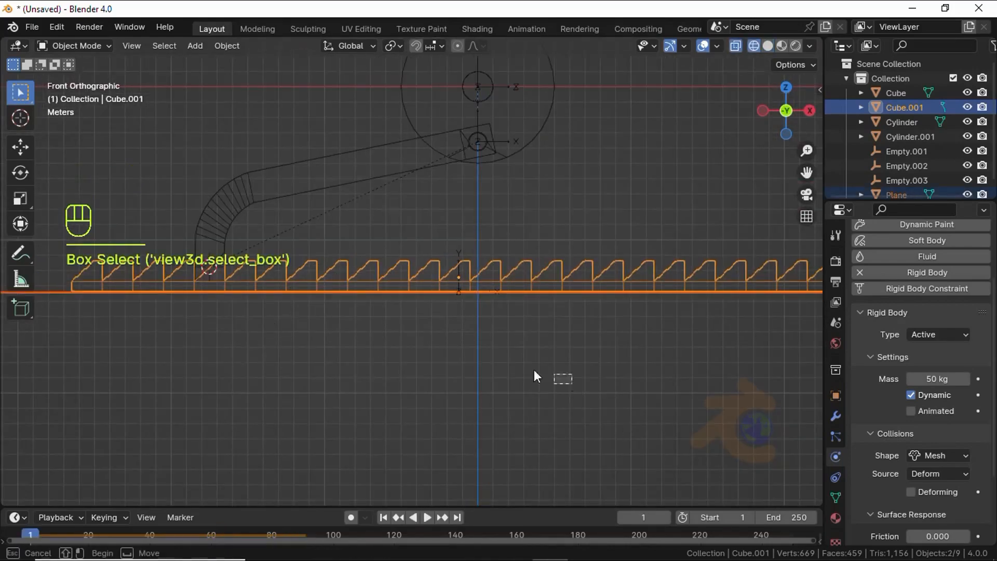
pyautogui.moveTo(540, 400); pyautogui.dragTo(452, 263)
pyautogui.press('g')
pyautogui.press('z')
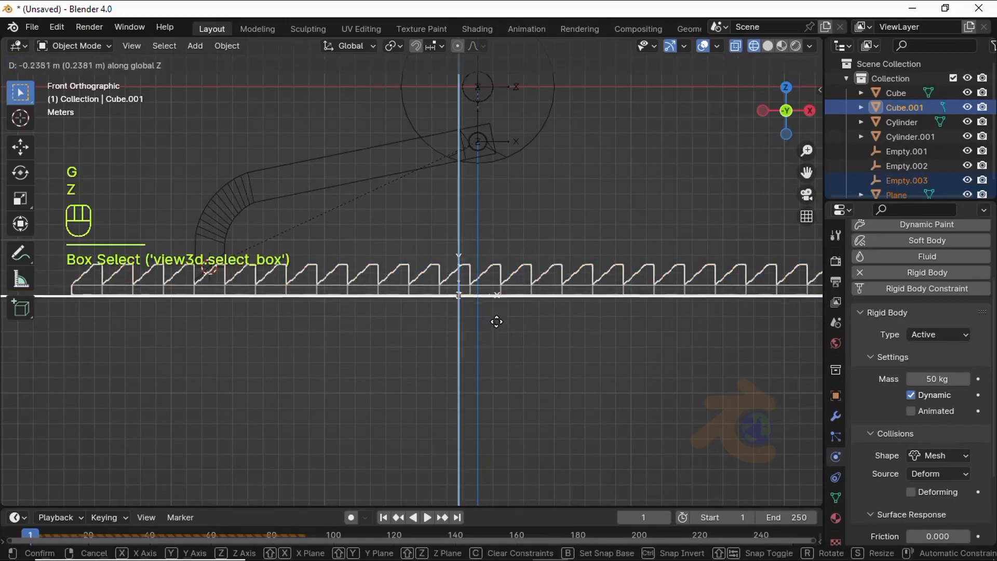